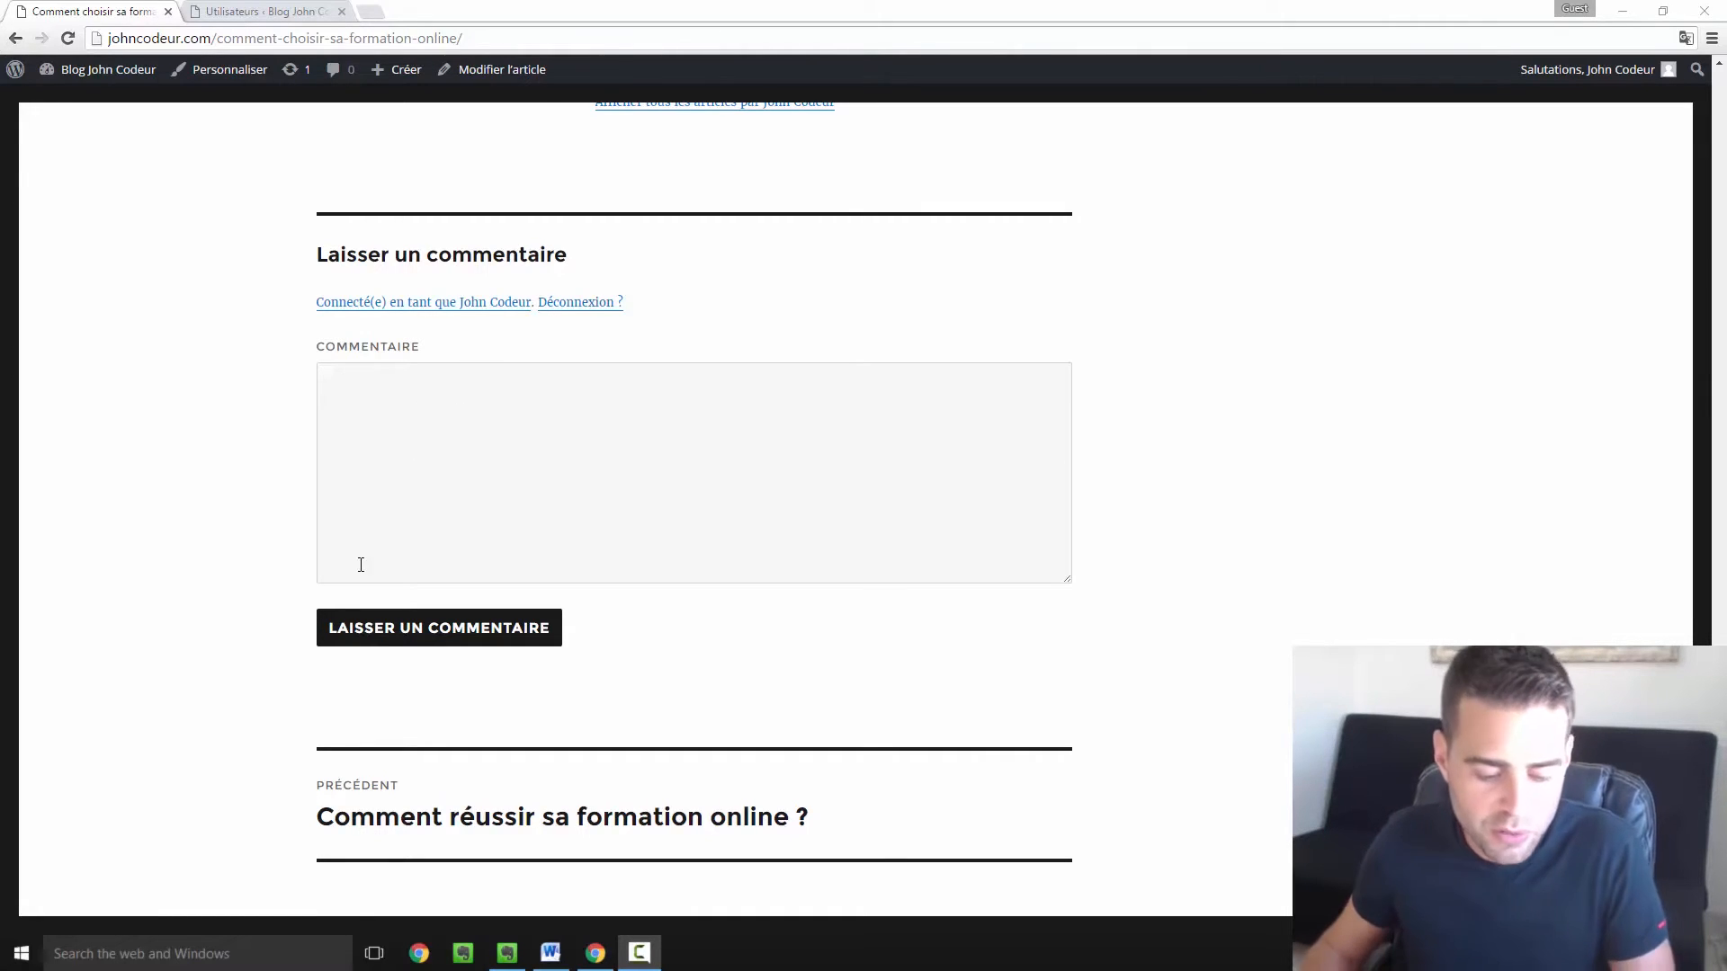
Launch Firefox from the Windows search and load johncodeur.com as a visitor.
{"action": "left_click", "coordinate": [225, 947]}
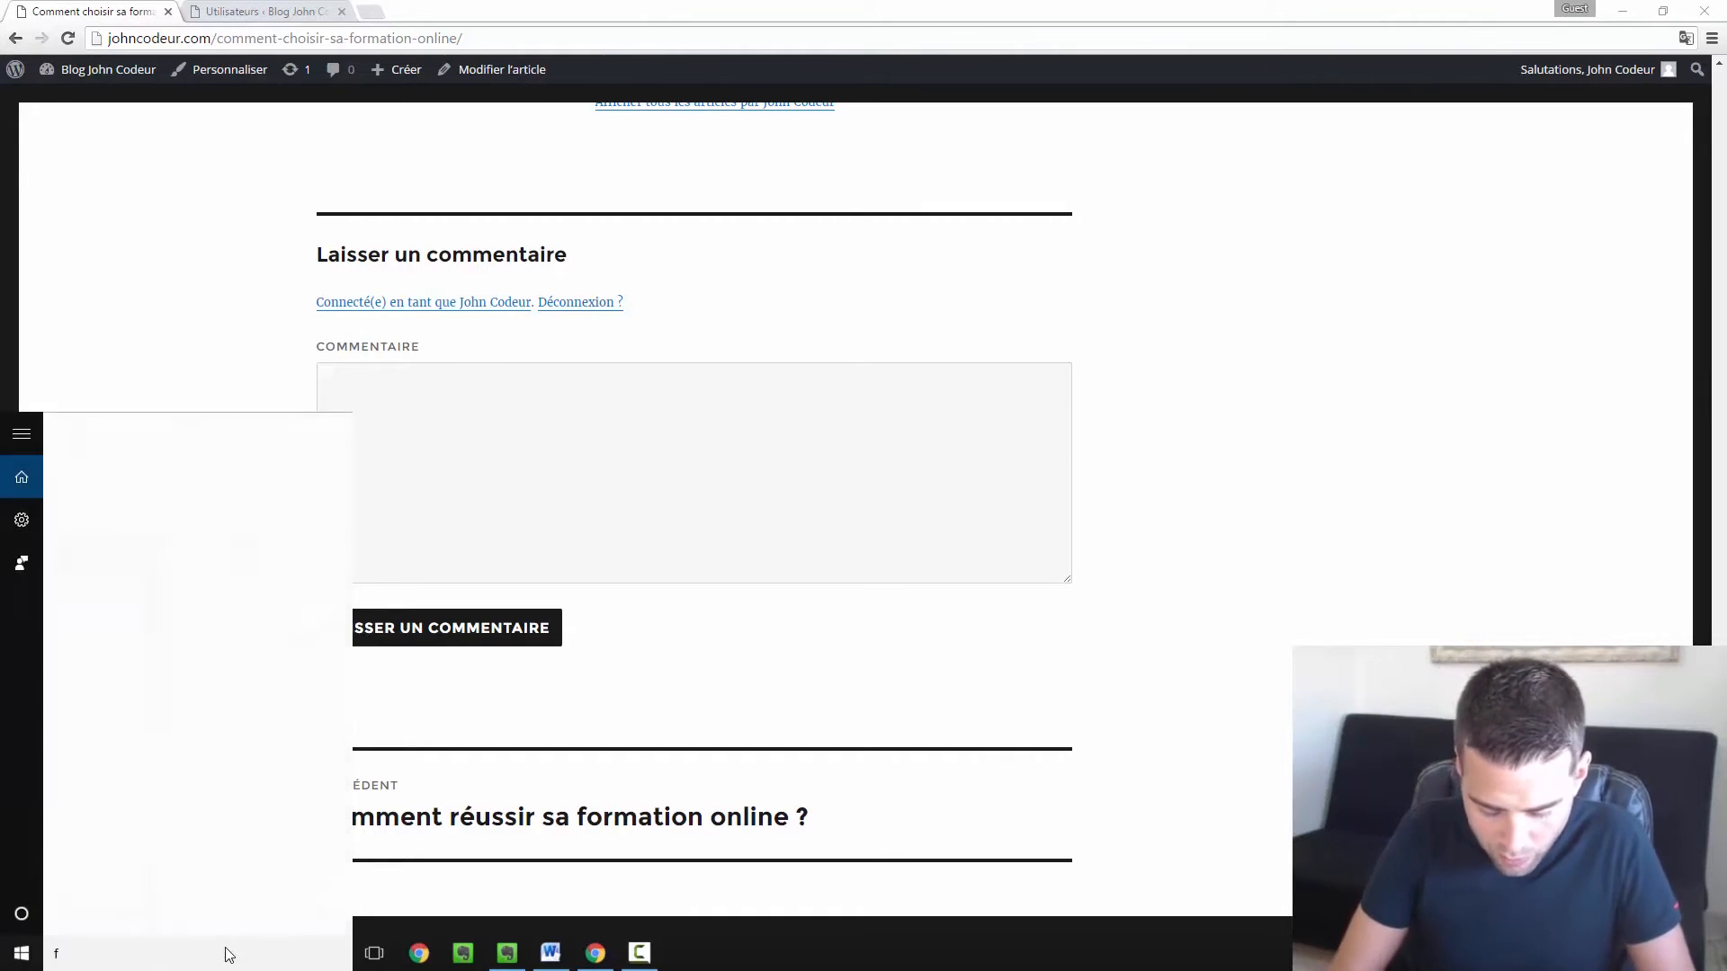
{"action": "type", "text": "firefox"}
{"action": "key", "text": "Return"}
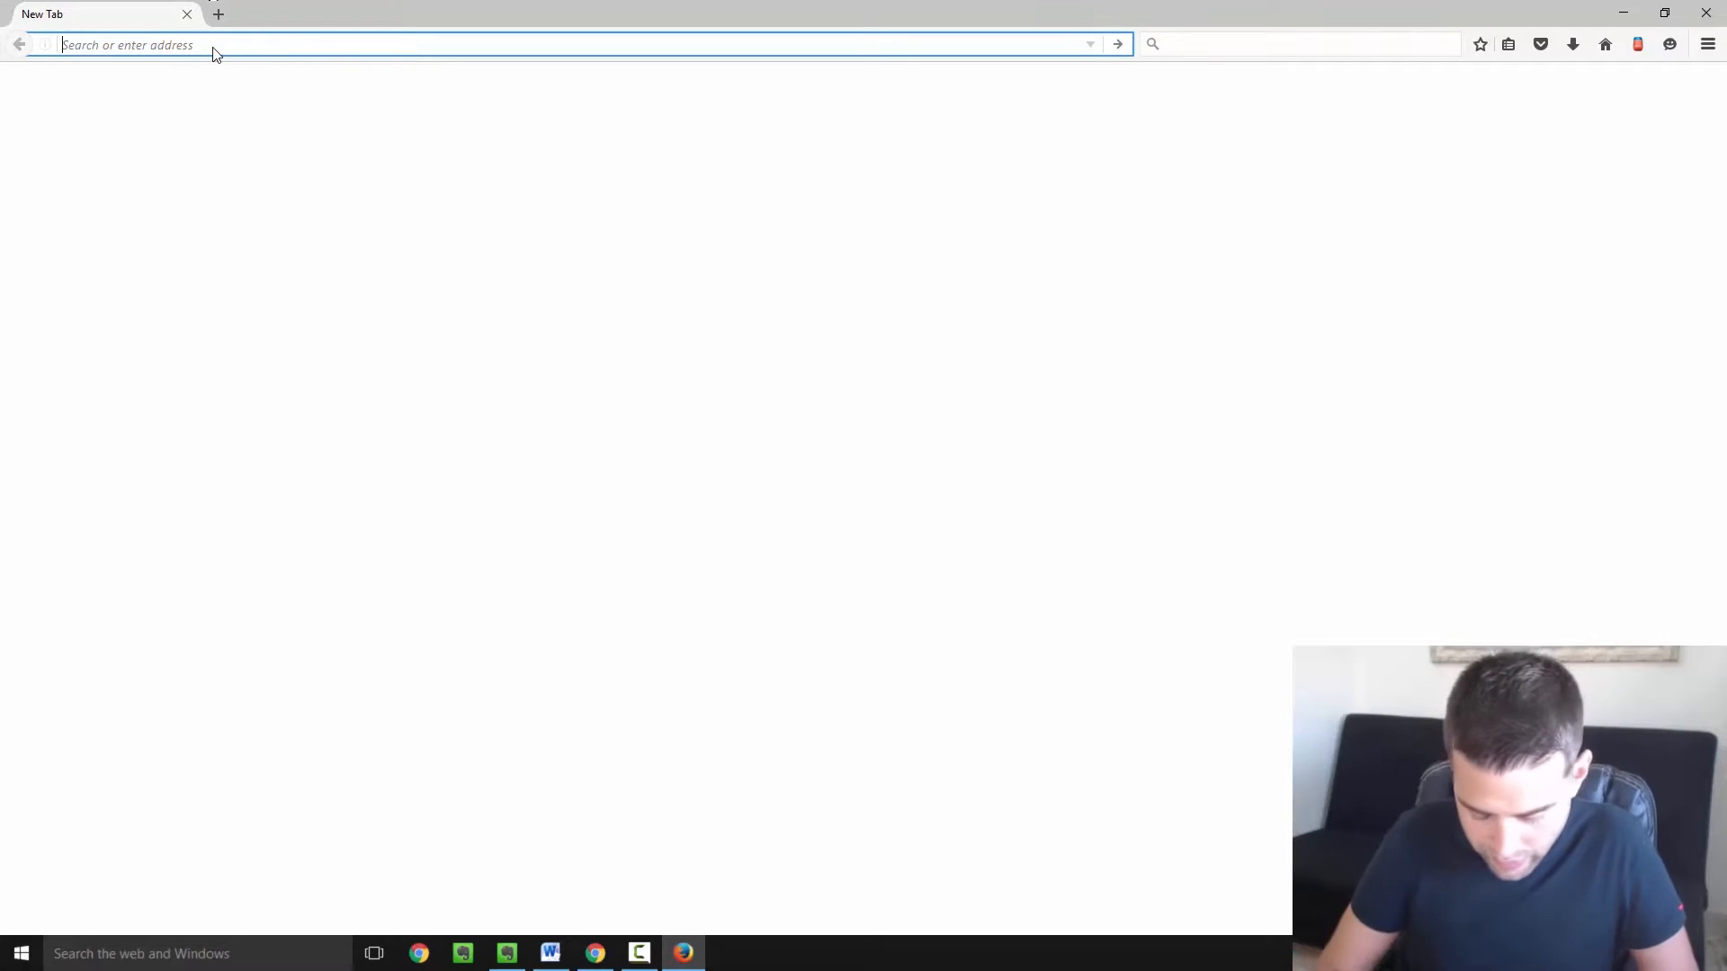
{"action": "type", "text": "johncodeur"}
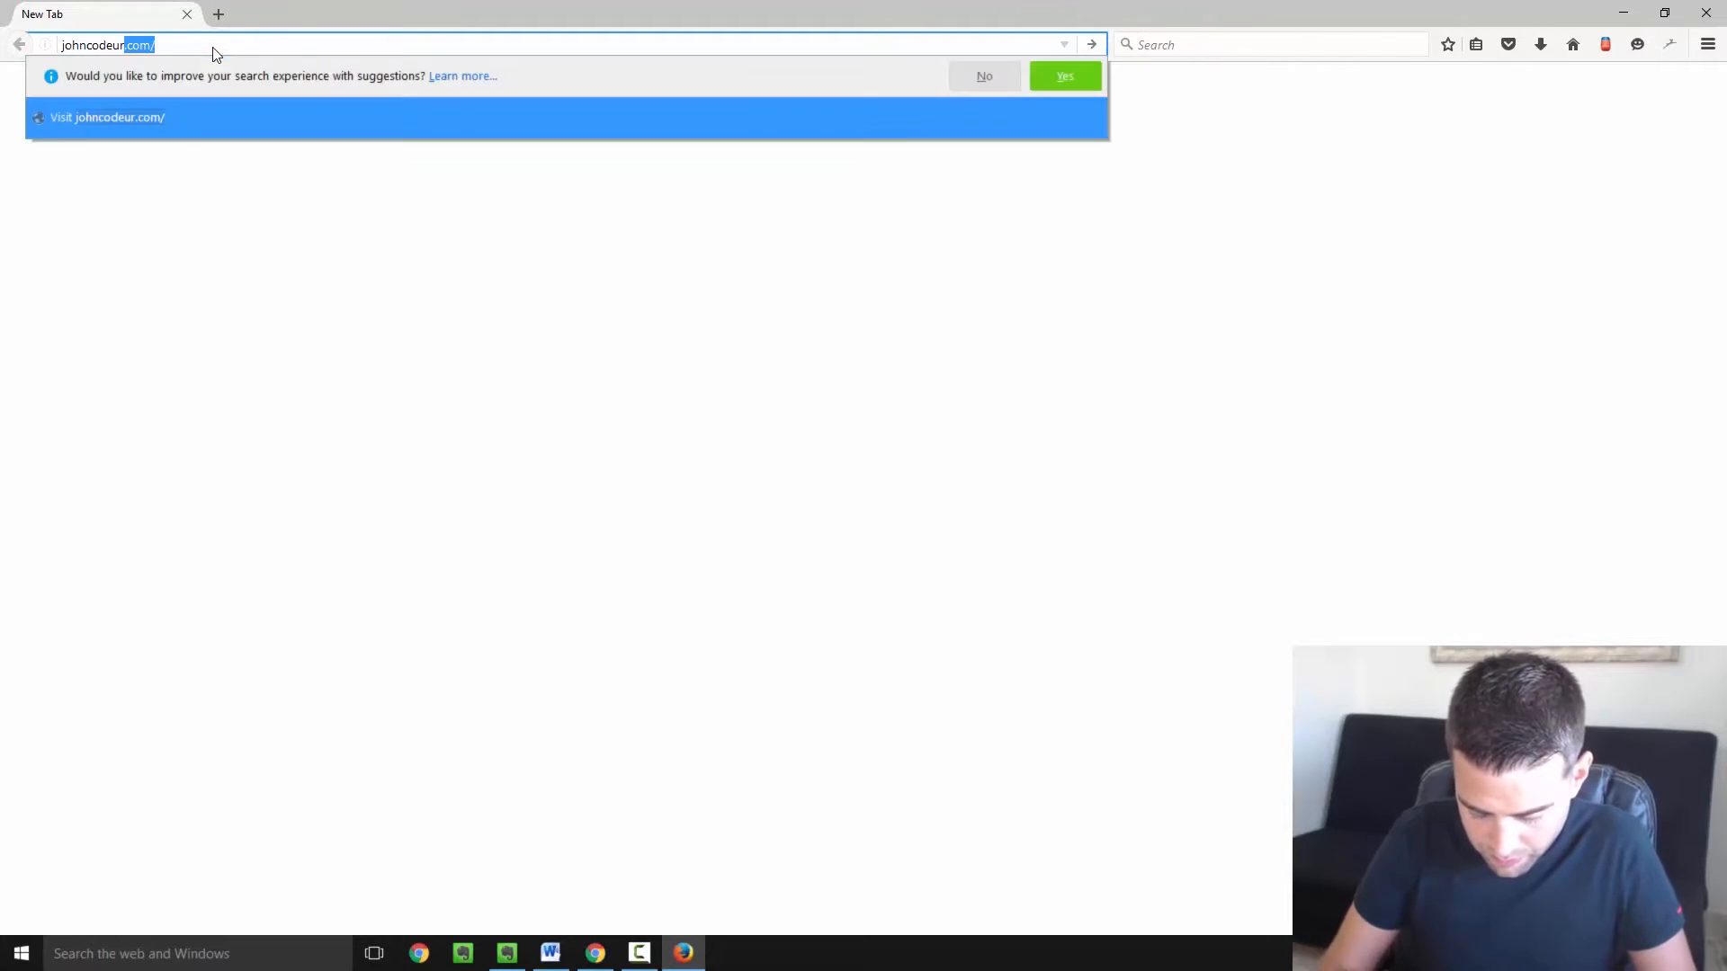
{"action": "type", "text": ".com"}
{"action": "key", "text": "Return"}
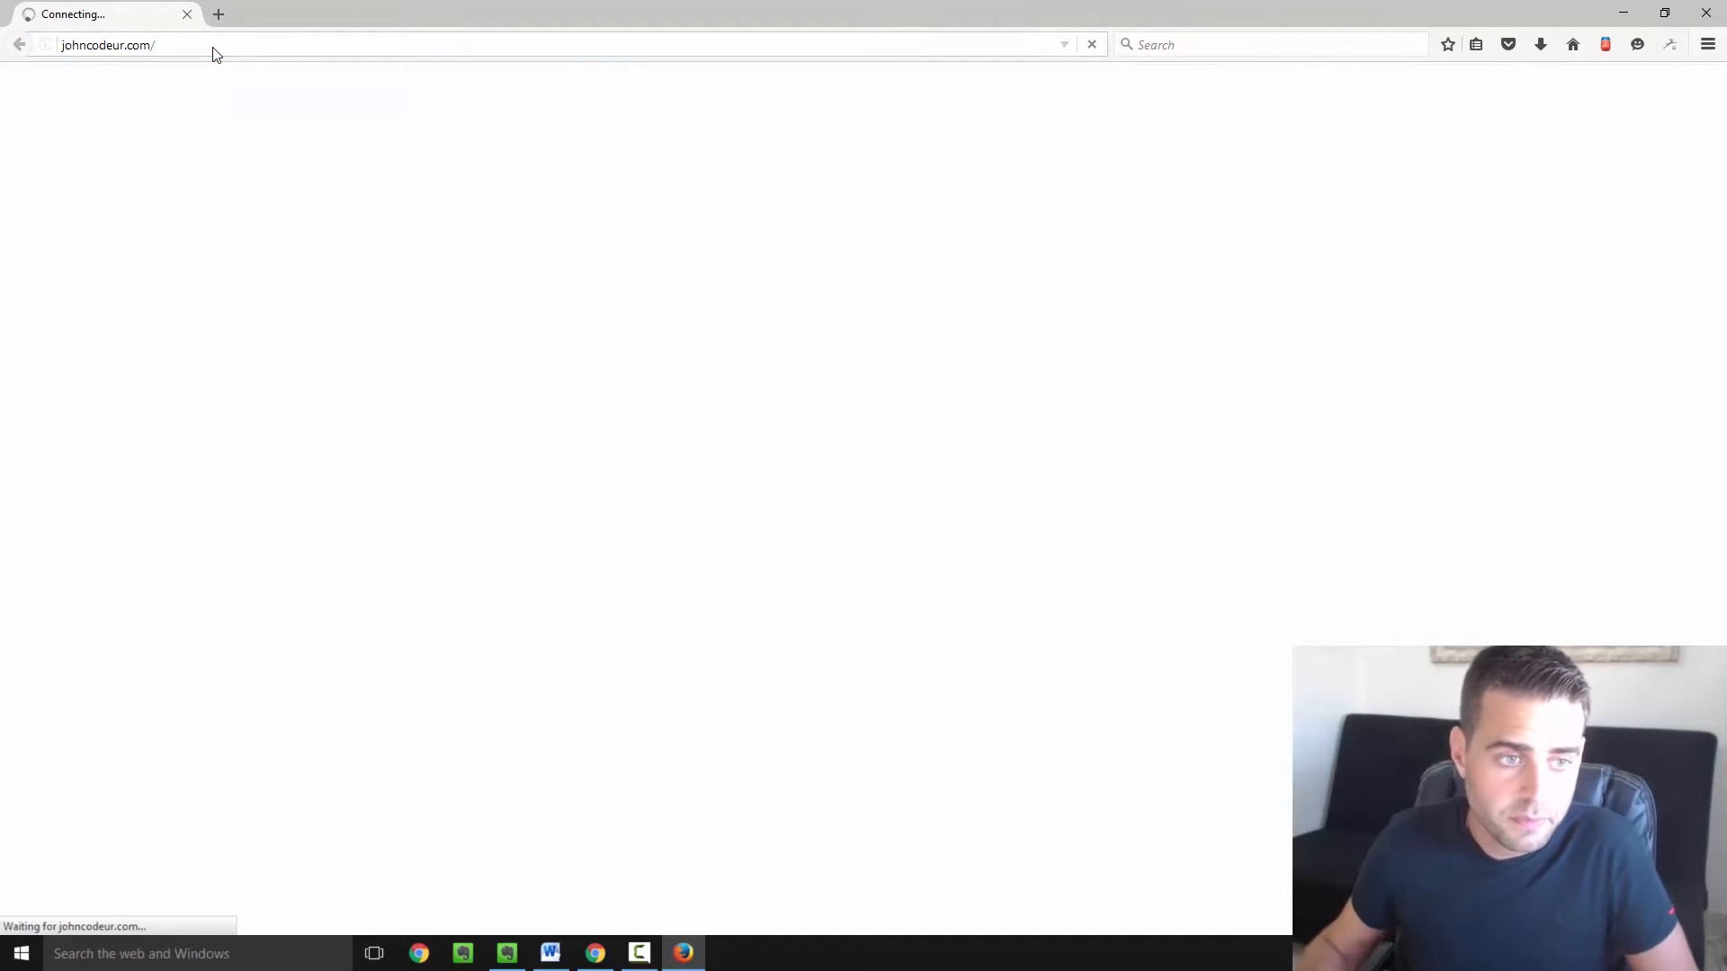
Scroll the blog home page and open the article 'Comment choisir sa formation online ?'.
{"action": "scroll", "coordinate": [730, 391], "scroll_direction": "down", "scroll_amount": 5}
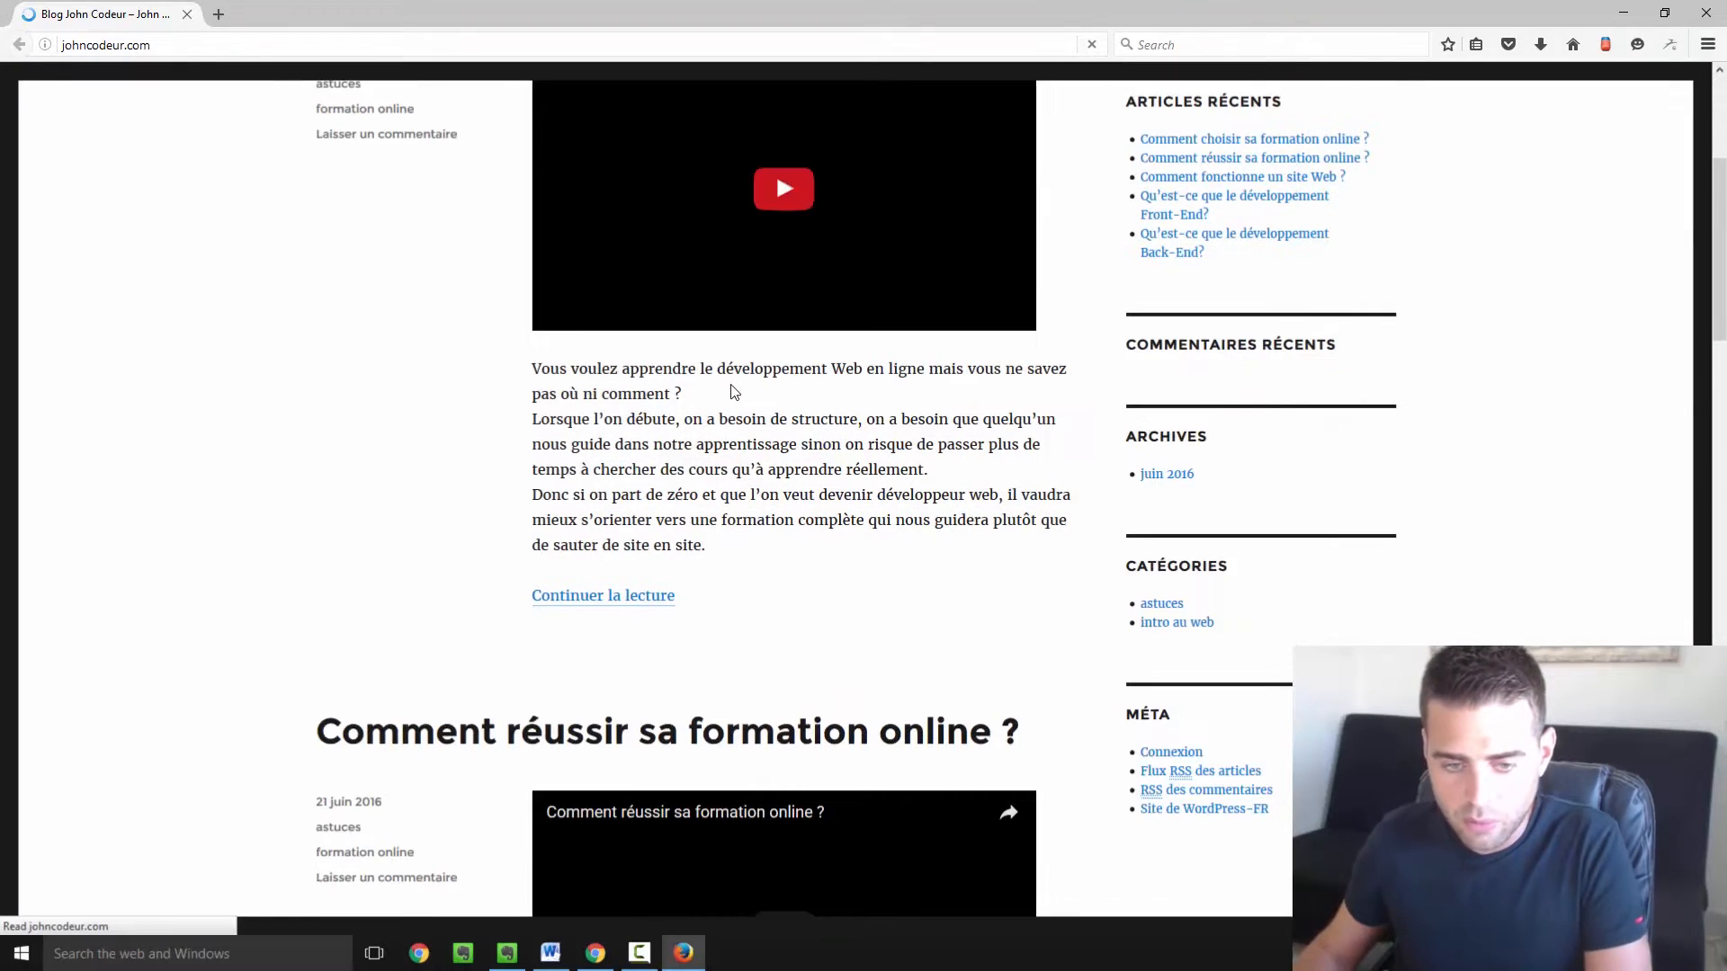
{"action": "scroll", "coordinate": [730, 390], "scroll_direction": "down", "scroll_amount": 2}
{"action": "scroll", "coordinate": [730, 390], "scroll_direction": "up", "scroll_amount": 3}
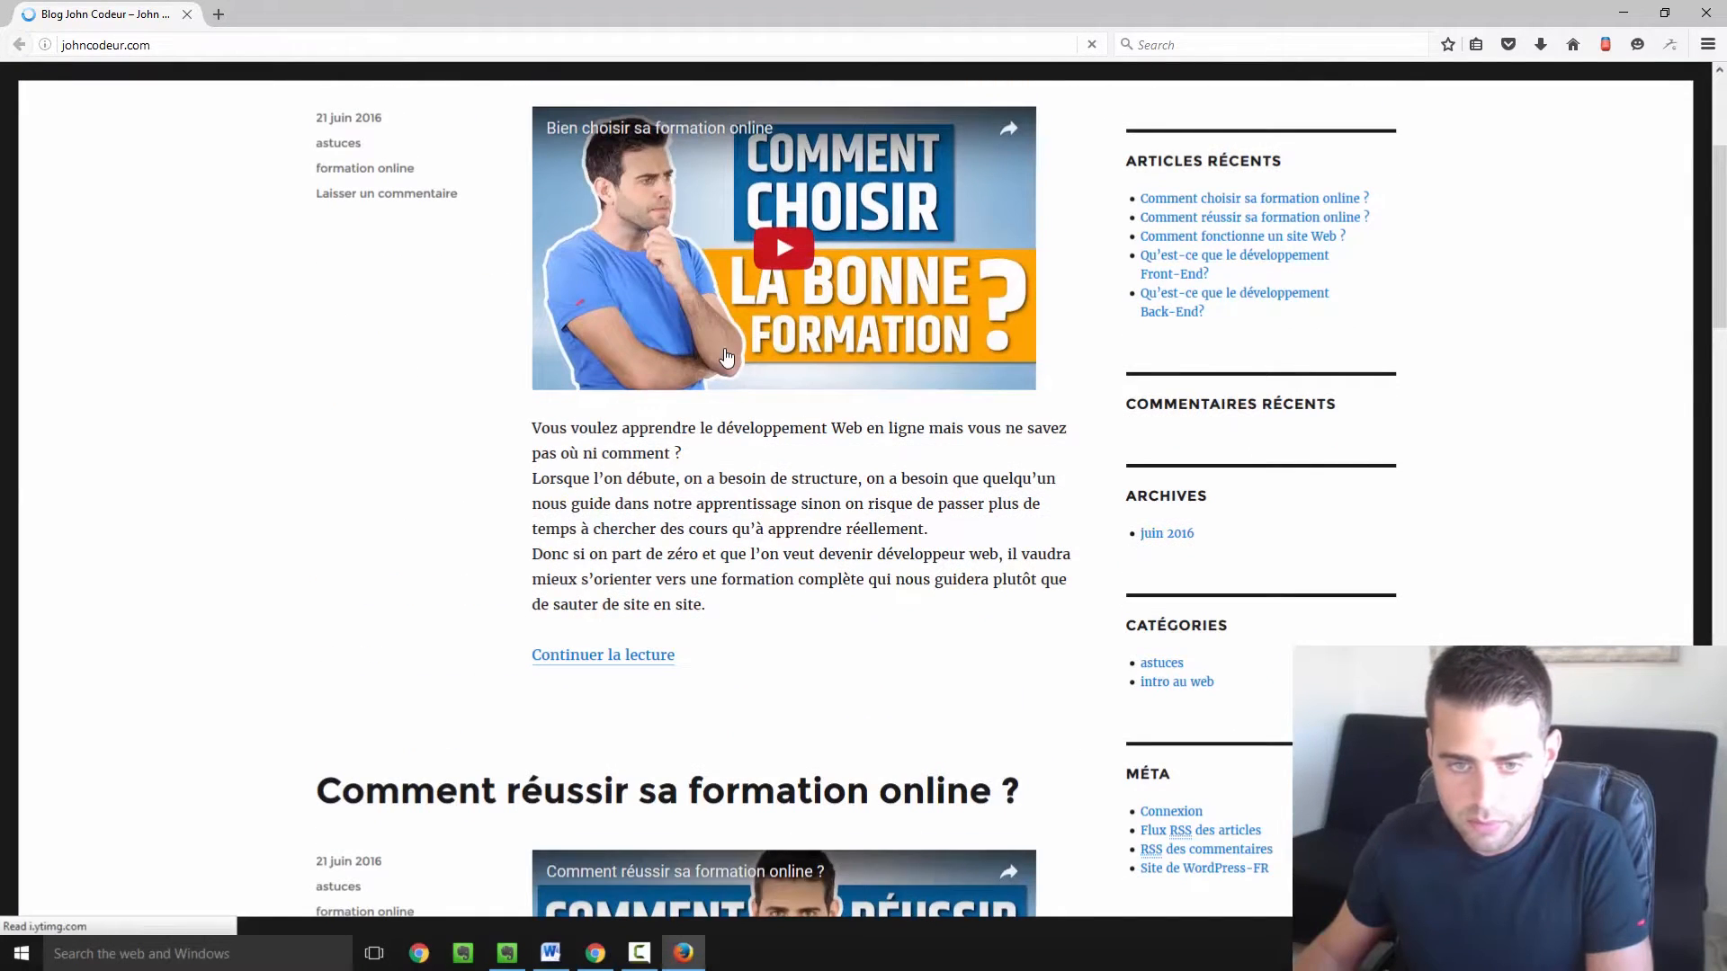
{"action": "scroll", "coordinate": [719, 270], "scroll_direction": "up", "scroll_amount": 2}
{"action": "left_click", "coordinate": [698, 154]}
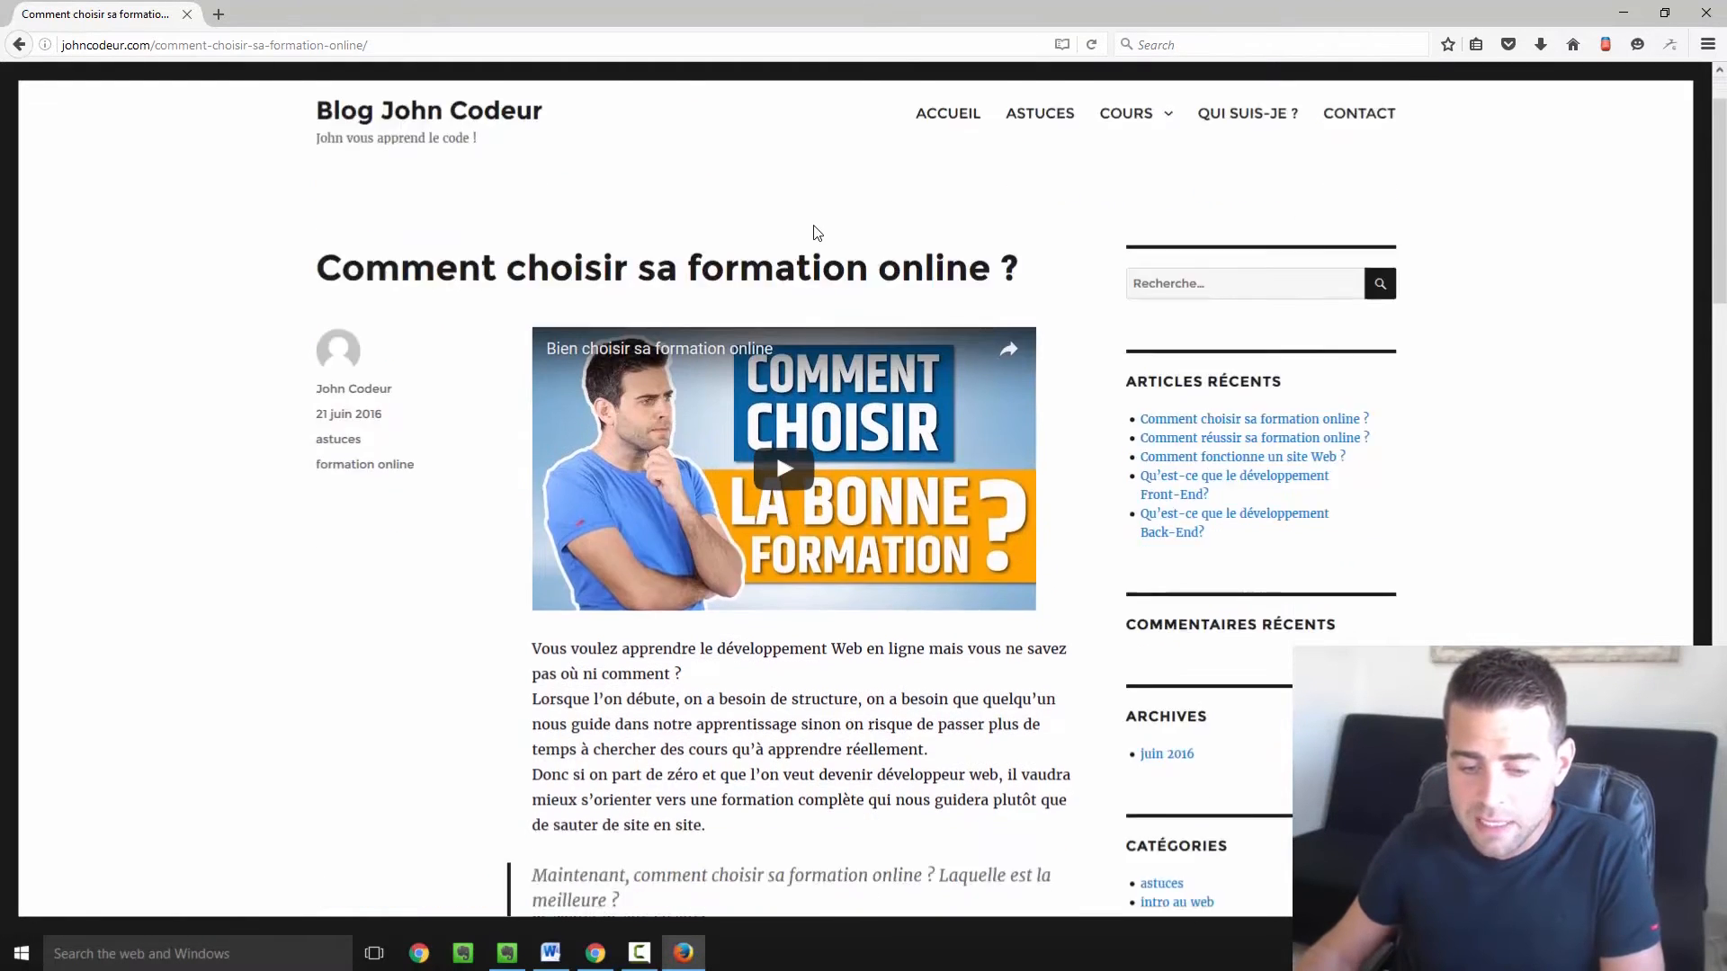
Scroll down to the Laisser un commentaire form and put the cursor in the comment box.
{"action": "scroll", "coordinate": [845, 325], "scroll_direction": "down", "scroll_amount": 15}
{"action": "scroll", "coordinate": [846, 325], "scroll_direction": "down", "scroll_amount": 7}
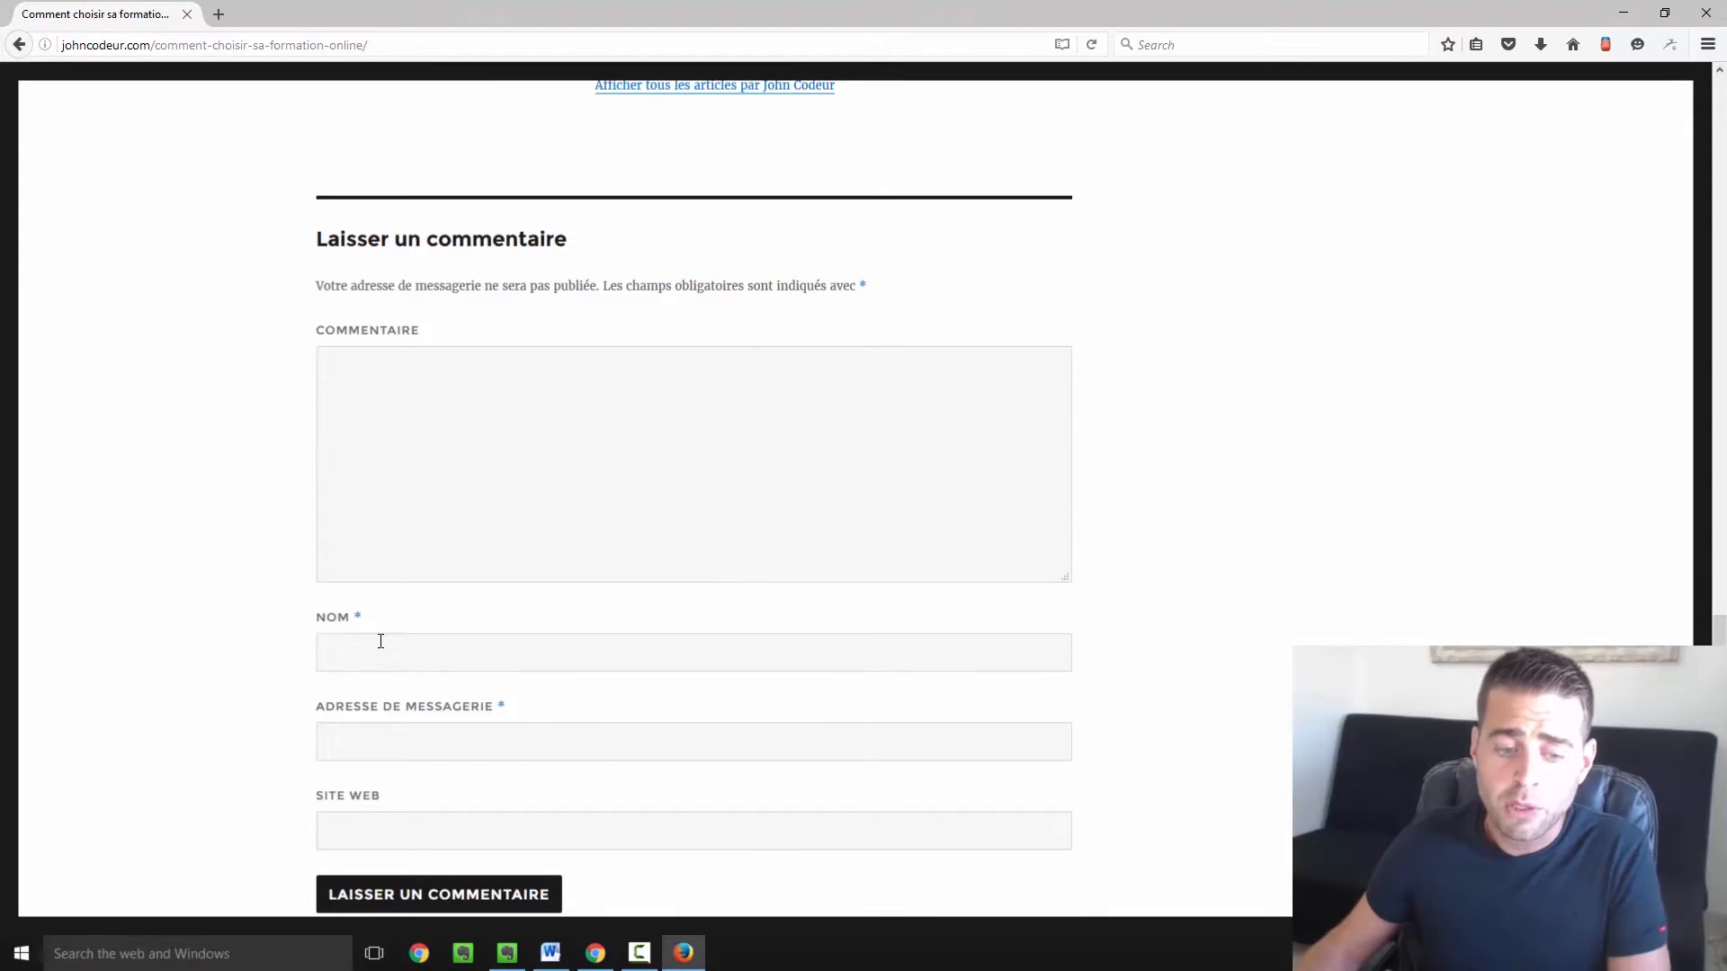
{"action": "left_click", "coordinate": [380, 641]}
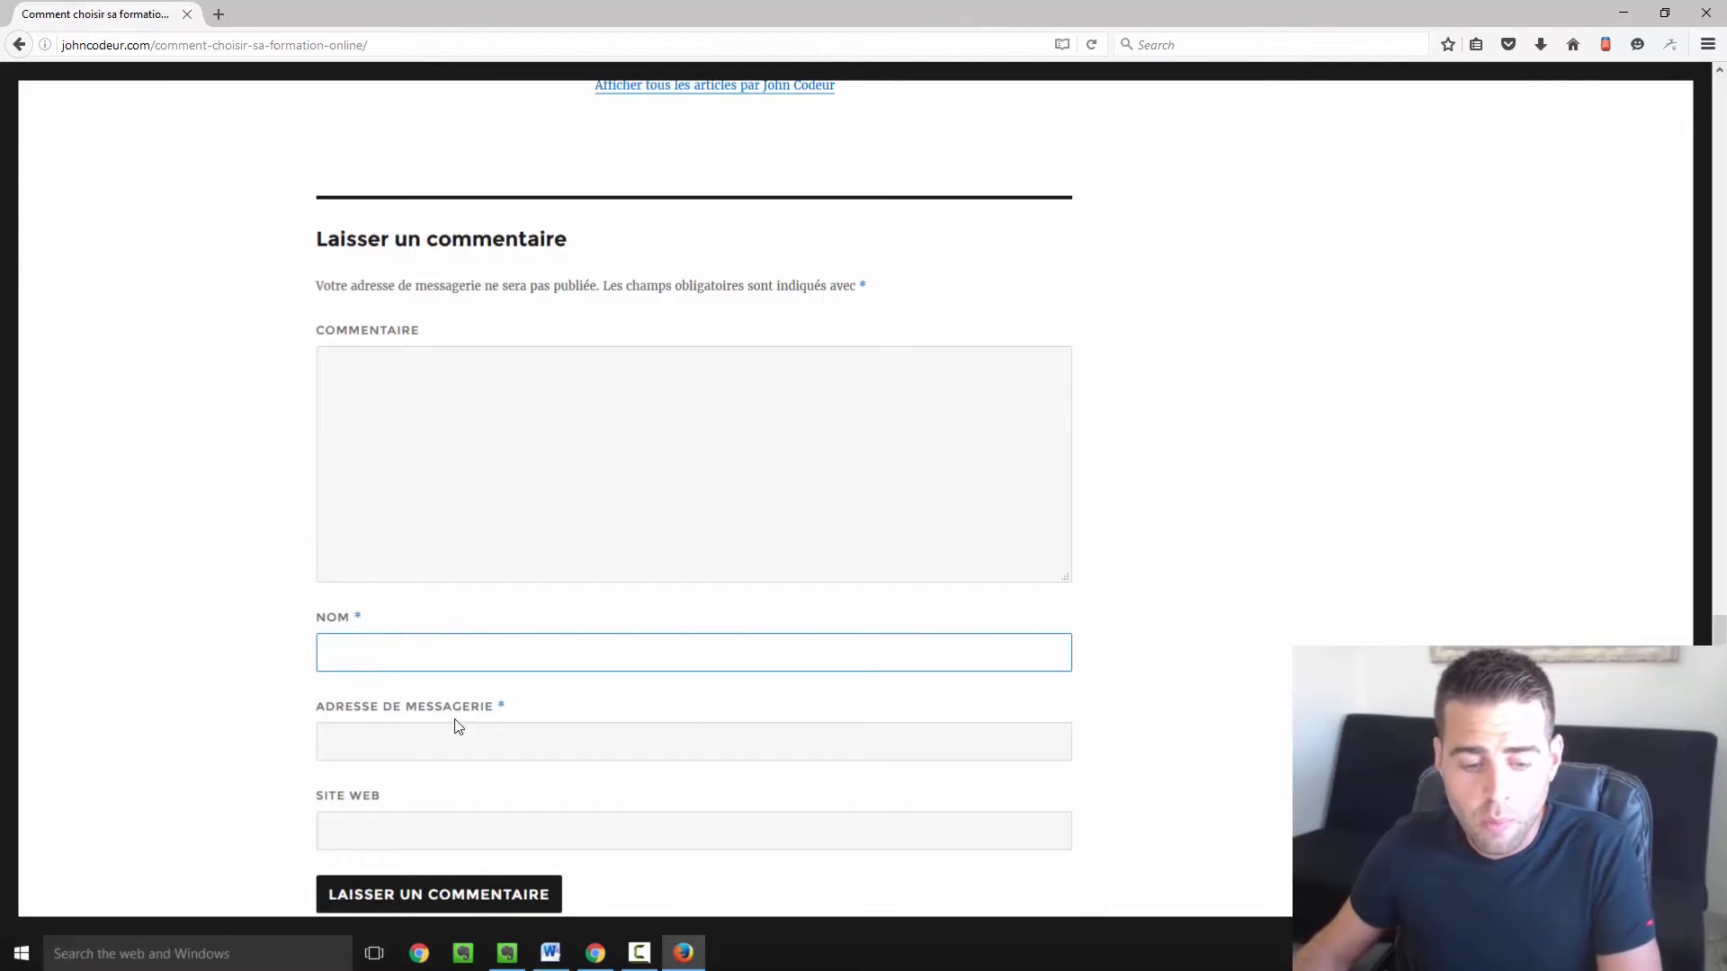
{"action": "scroll", "coordinate": [446, 780], "scroll_direction": "down", "scroll_amount": 2}
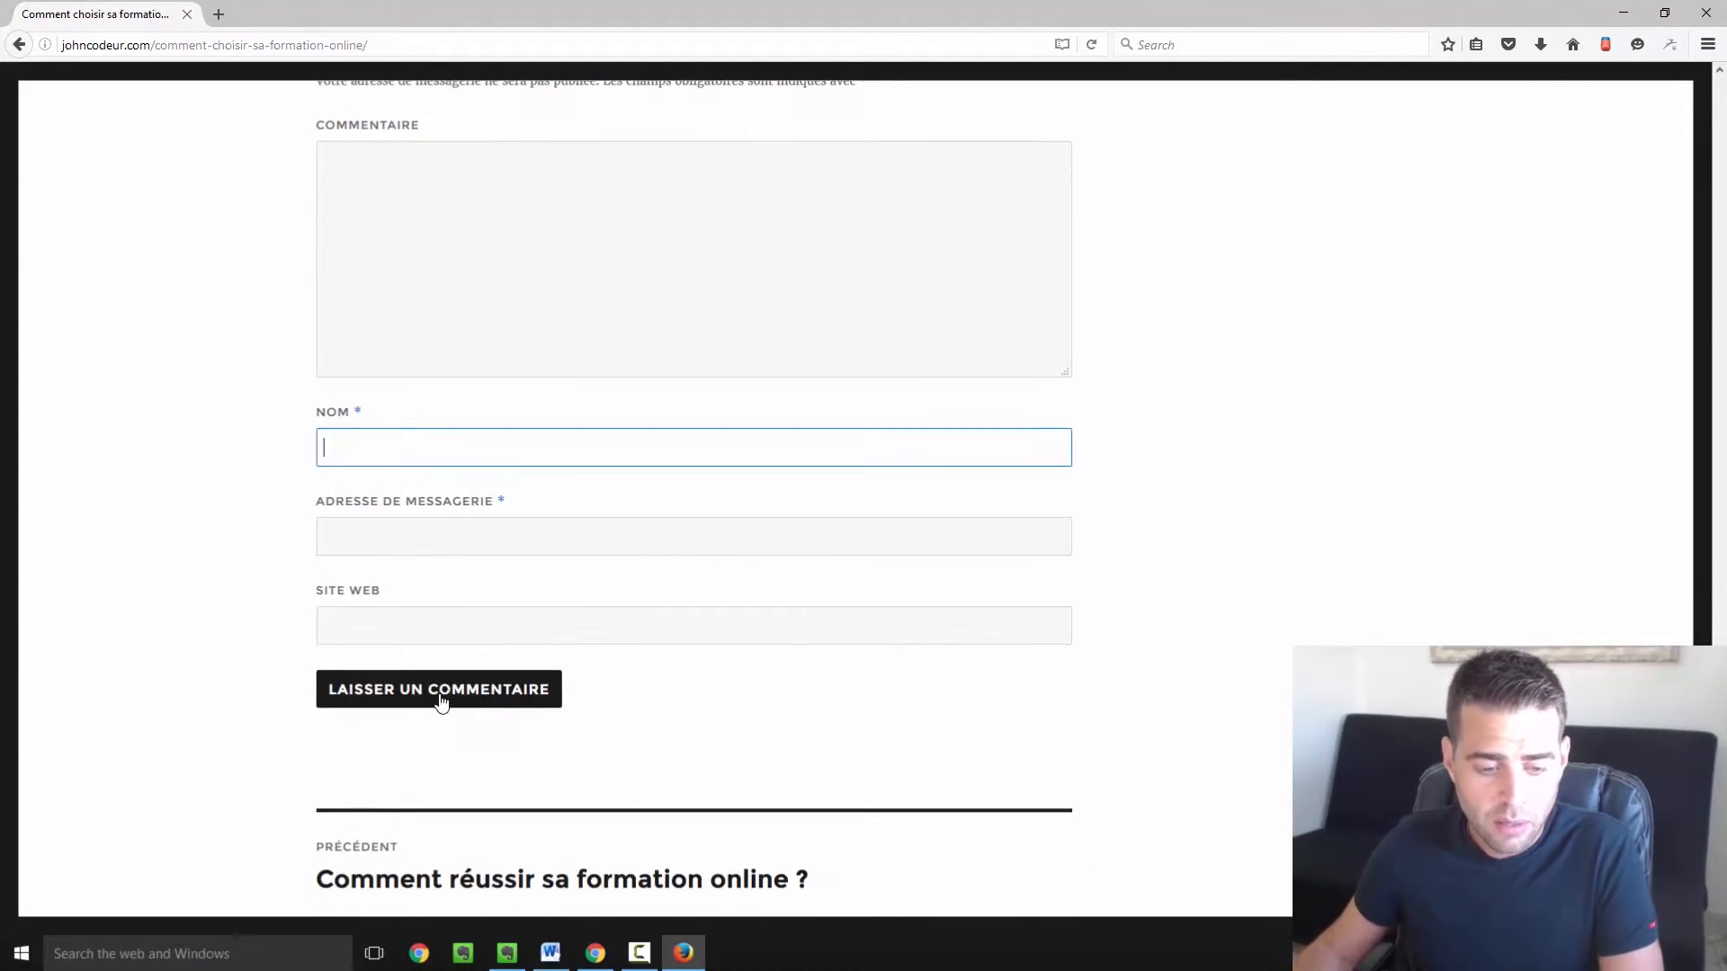
{"action": "left_click", "coordinate": [492, 617]}
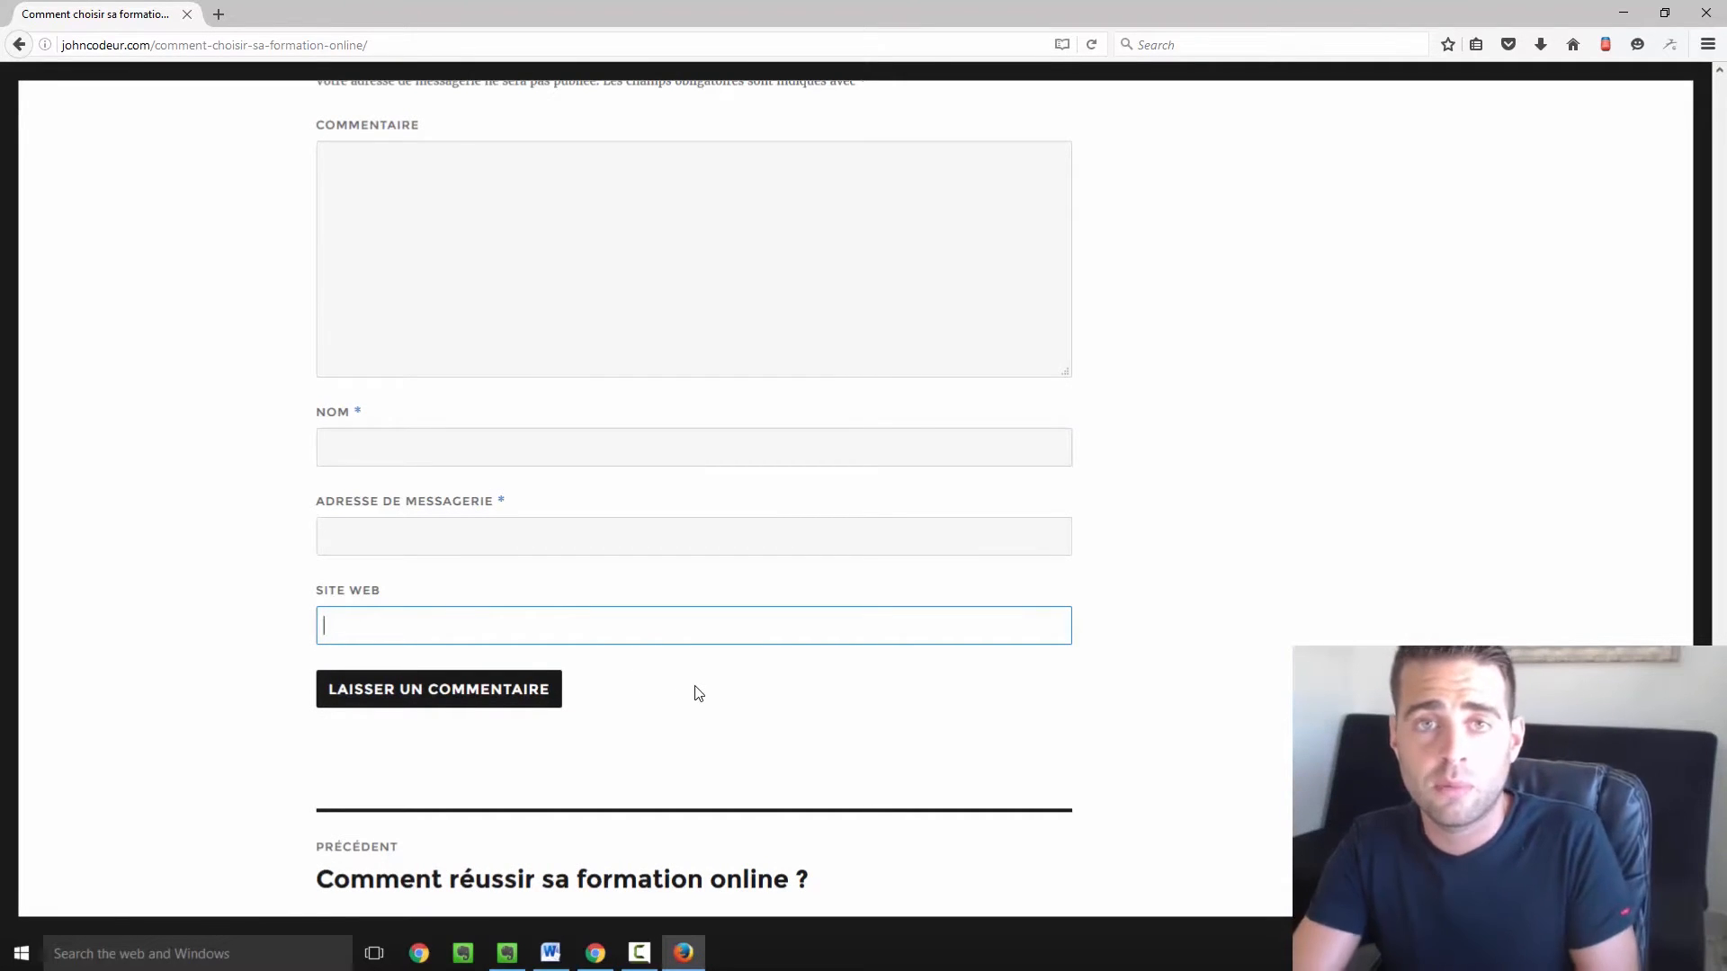
{"action": "scroll", "coordinate": [929, 443], "scroll_direction": "up", "scroll_amount": 3}
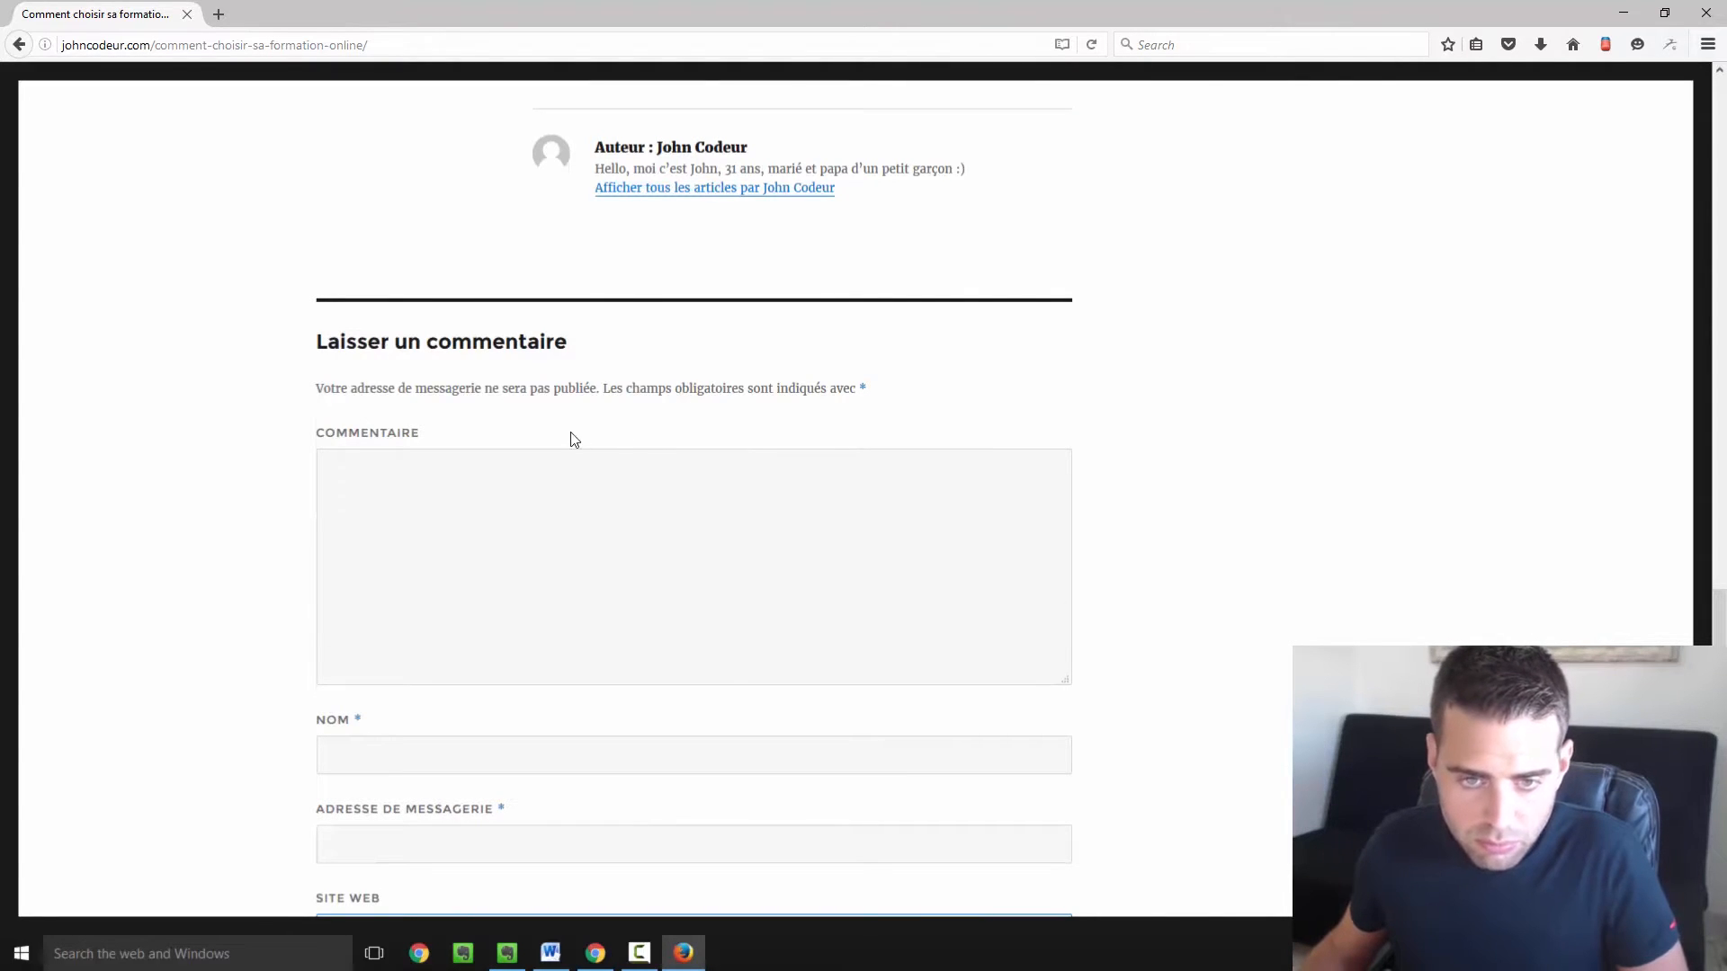
{"action": "left_click", "coordinate": [666, 489]}
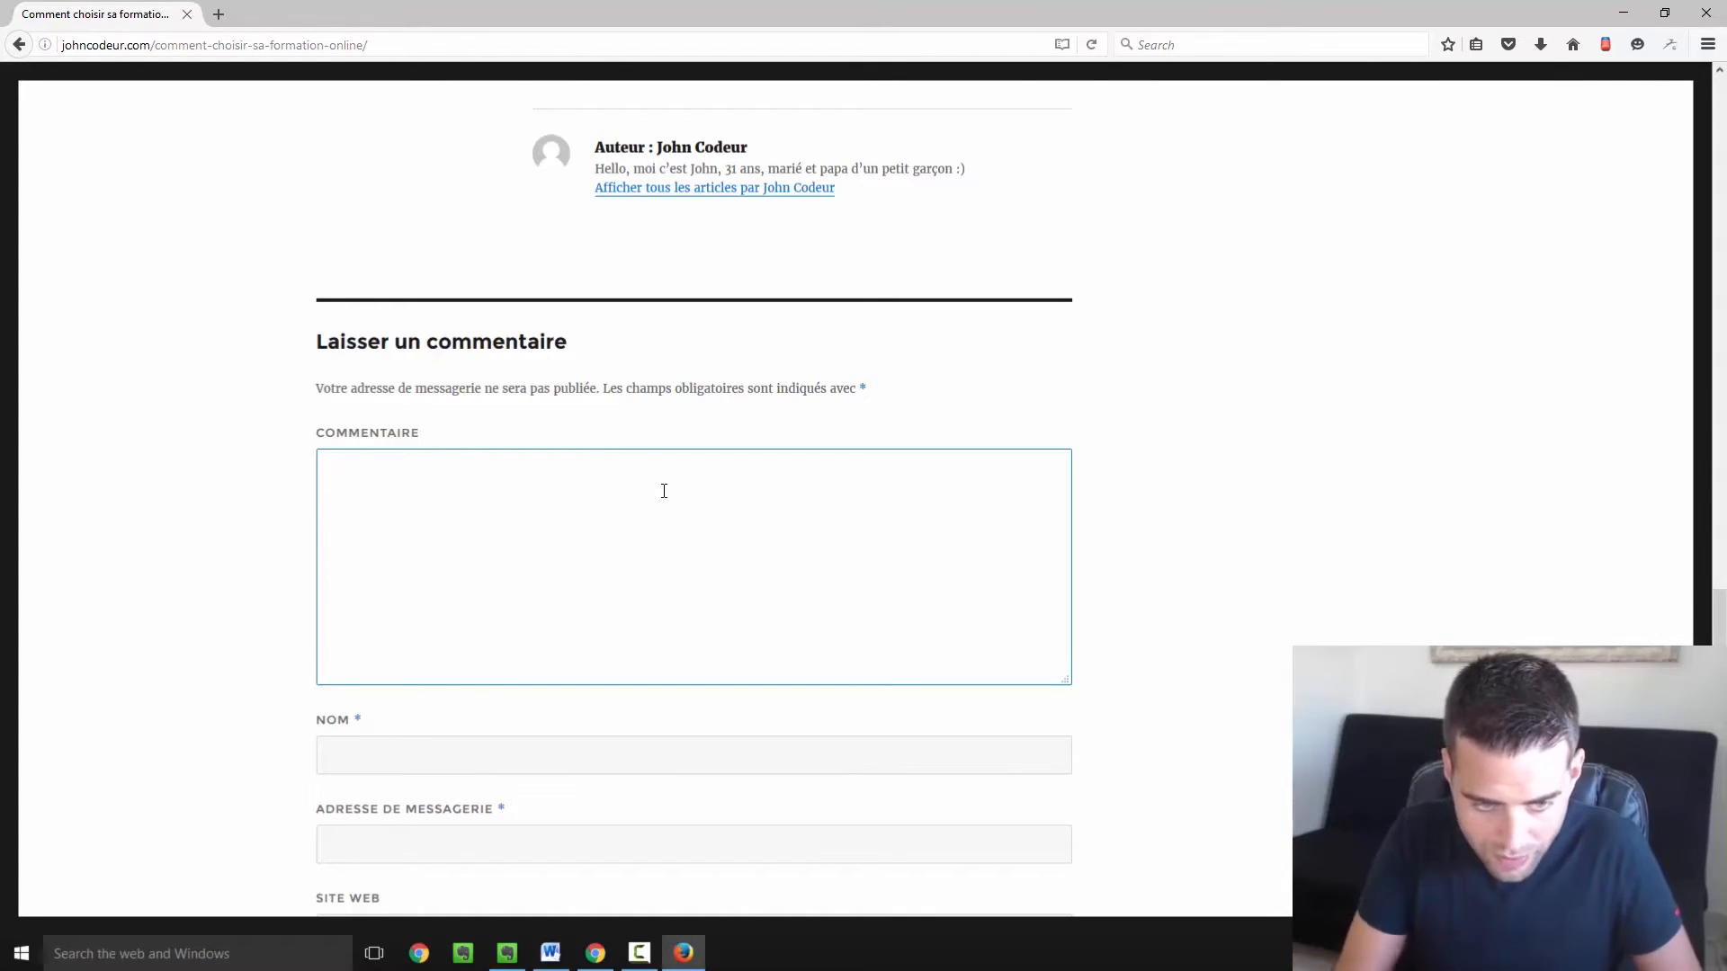
Submit the comment 'Wouah !!! Cet article est fabuleux !!!' with the commenter's name and e-mail.
{"action": "type", "text": "W"}
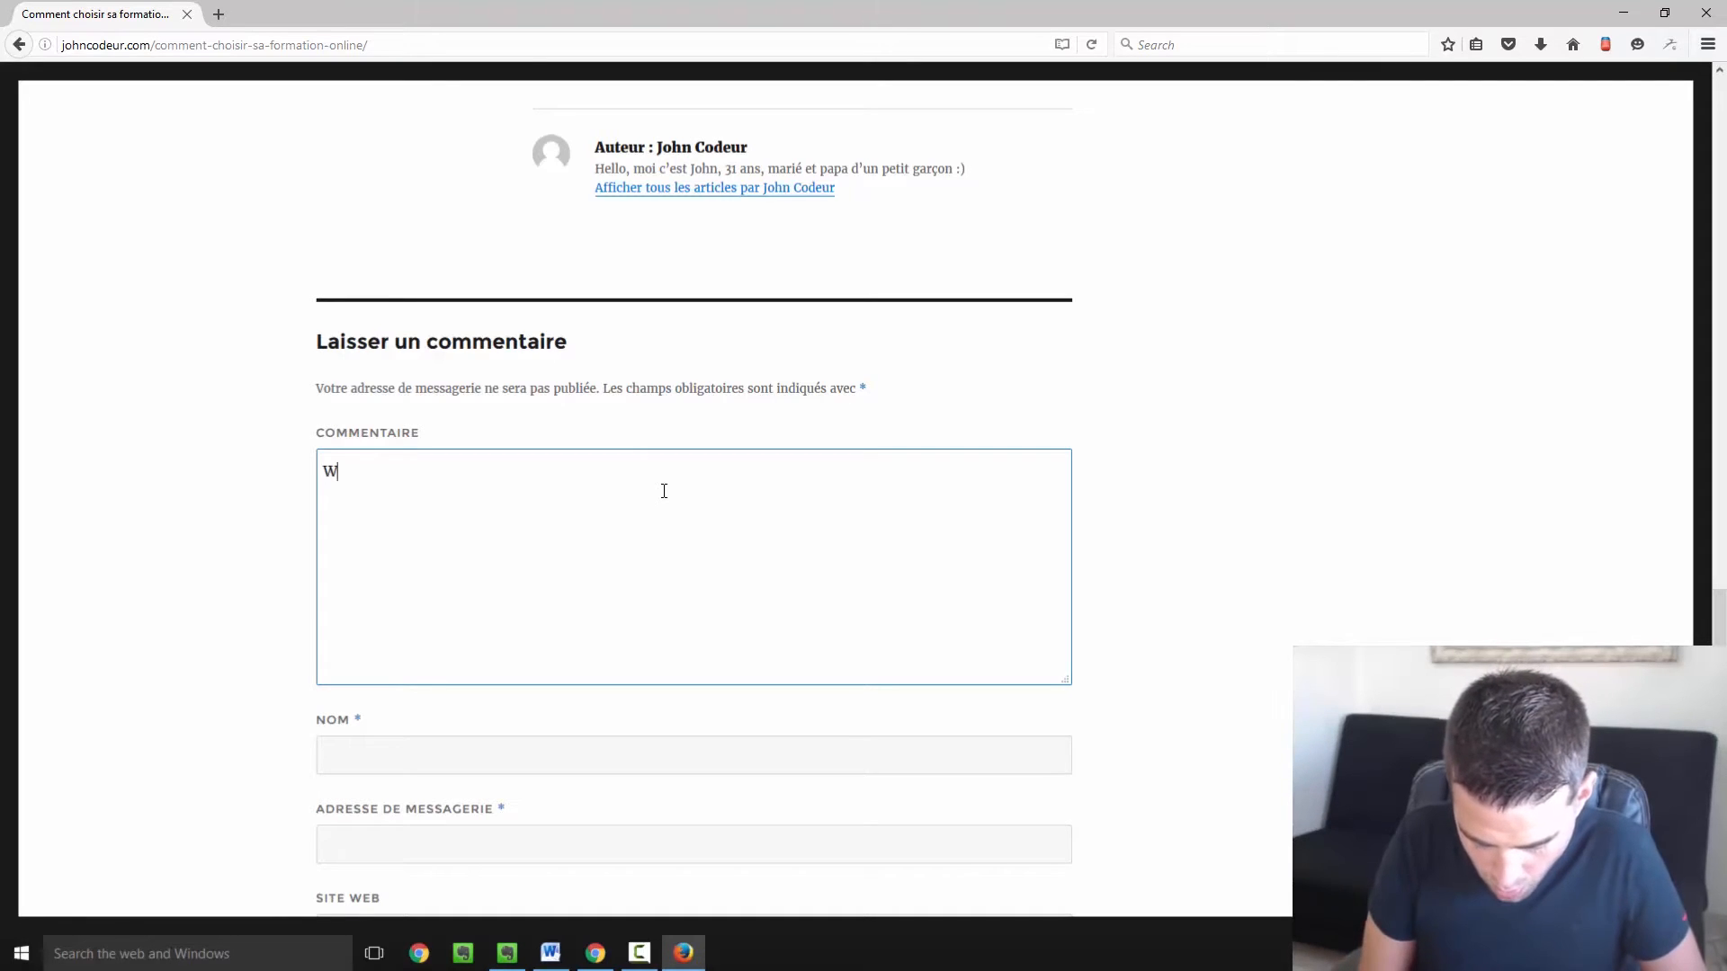
{"action": "type", "text": "ouah !!"}
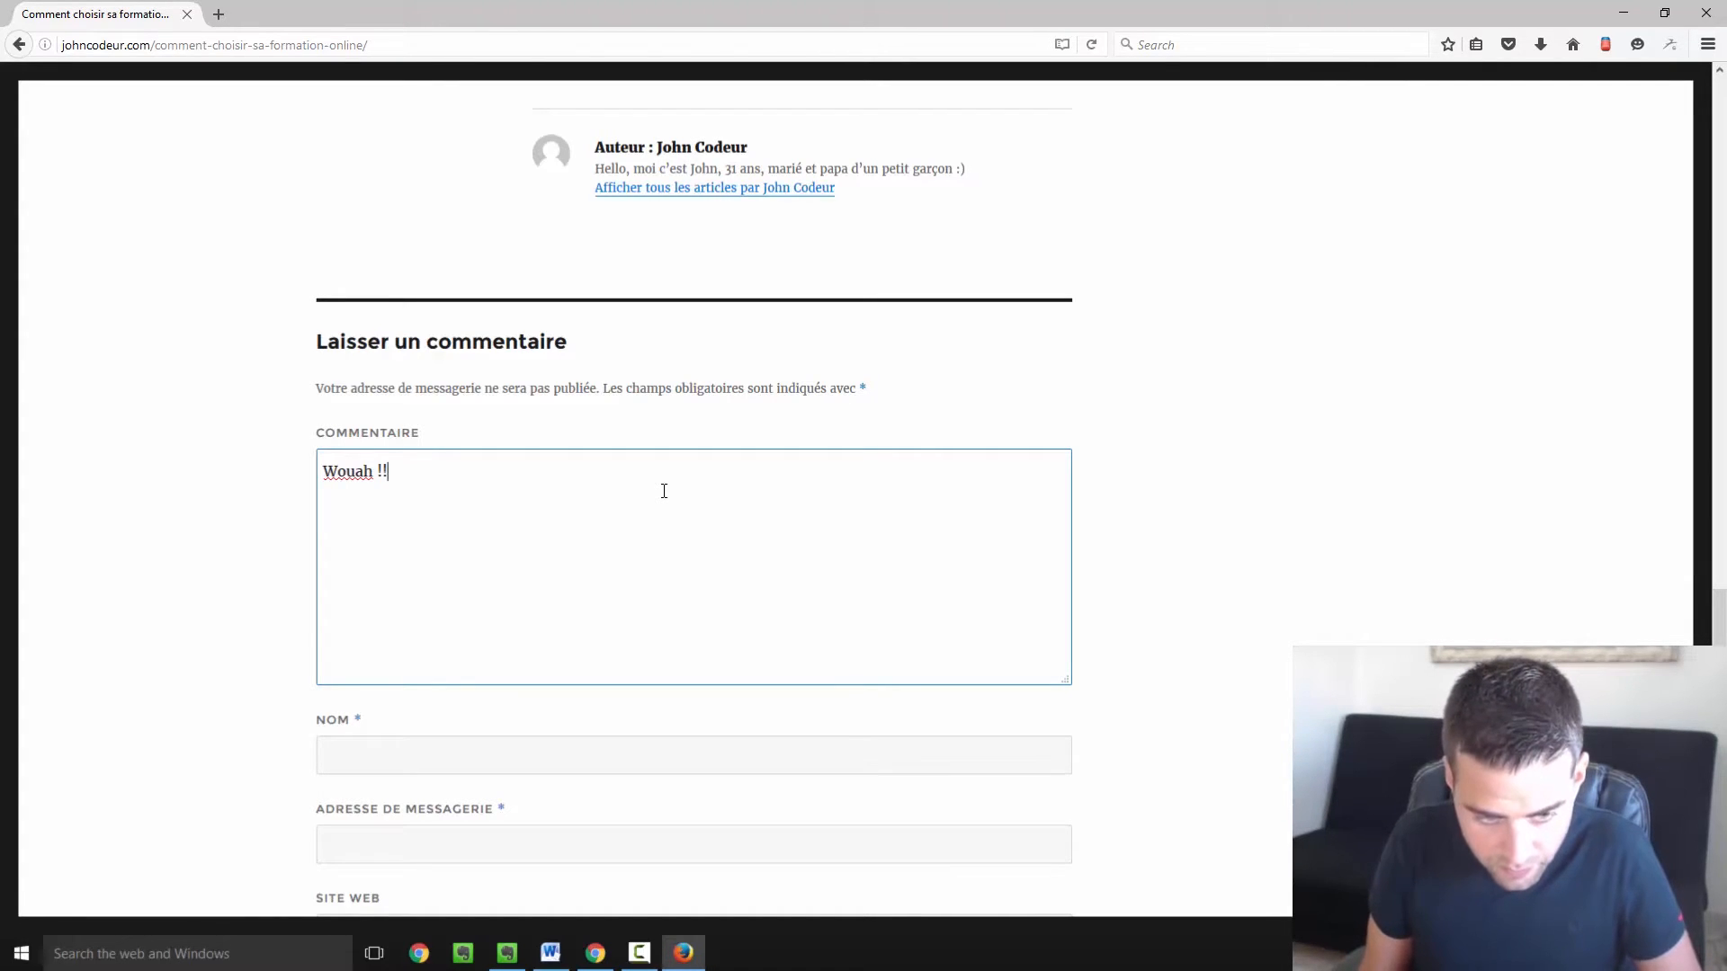
{"action": "type", "text": "! Cet "}
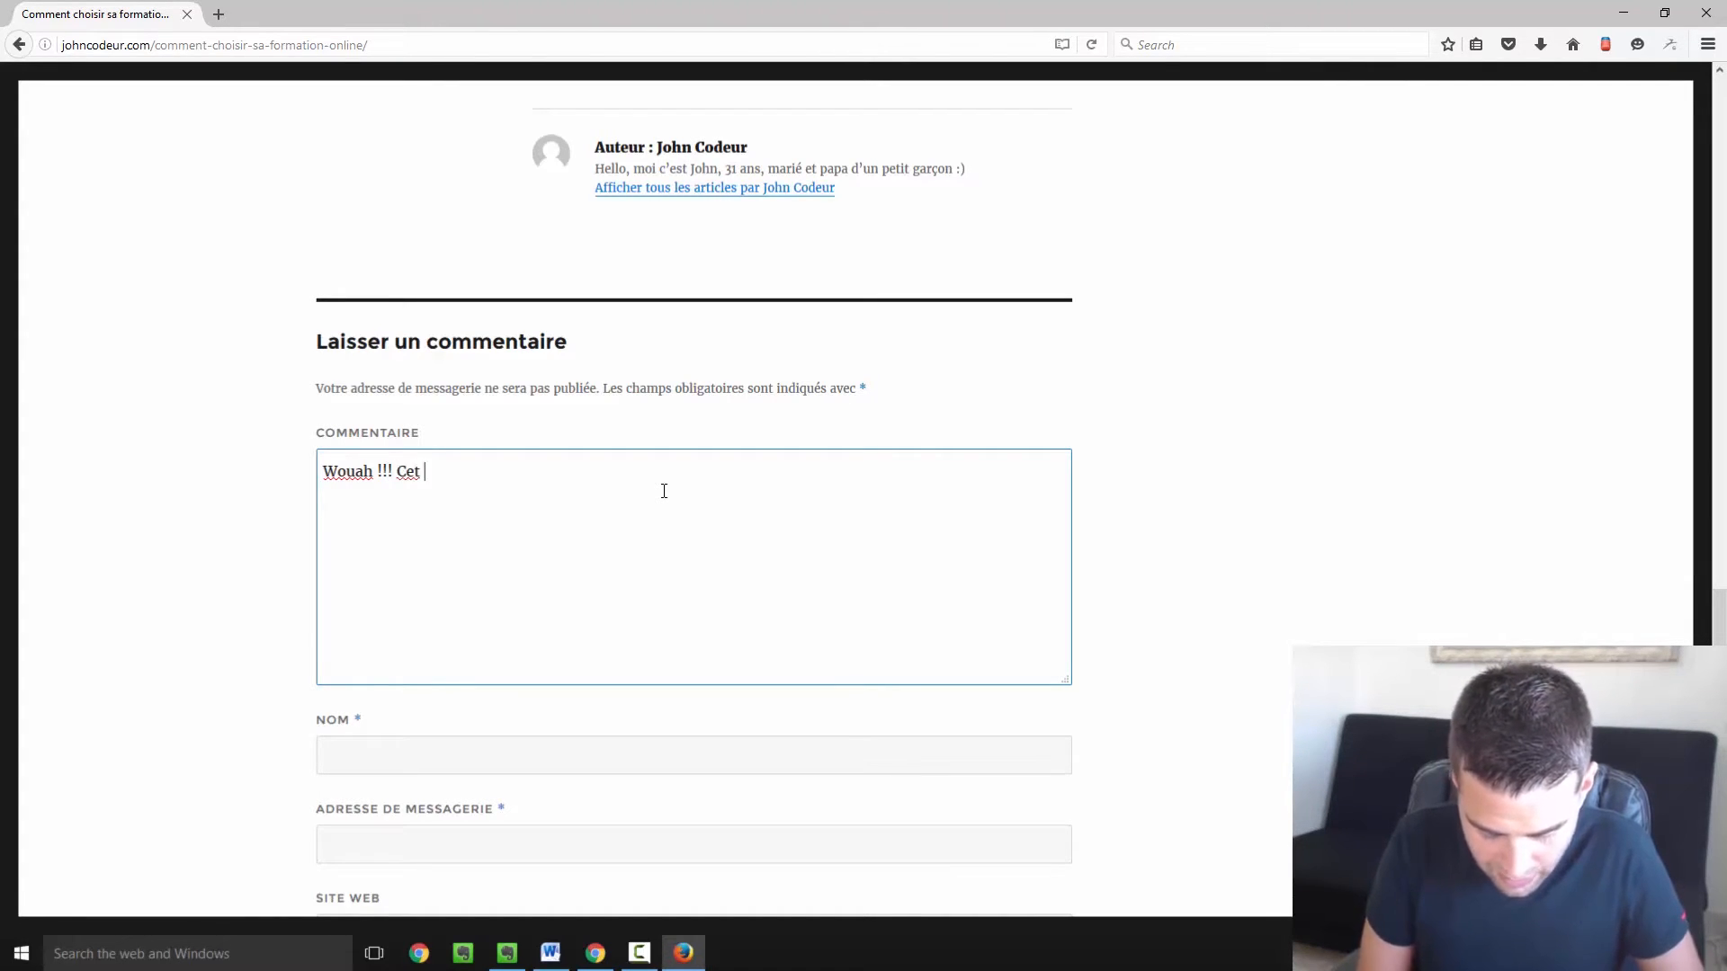
{"action": "type", "text": "article est fabuleux !!!"}
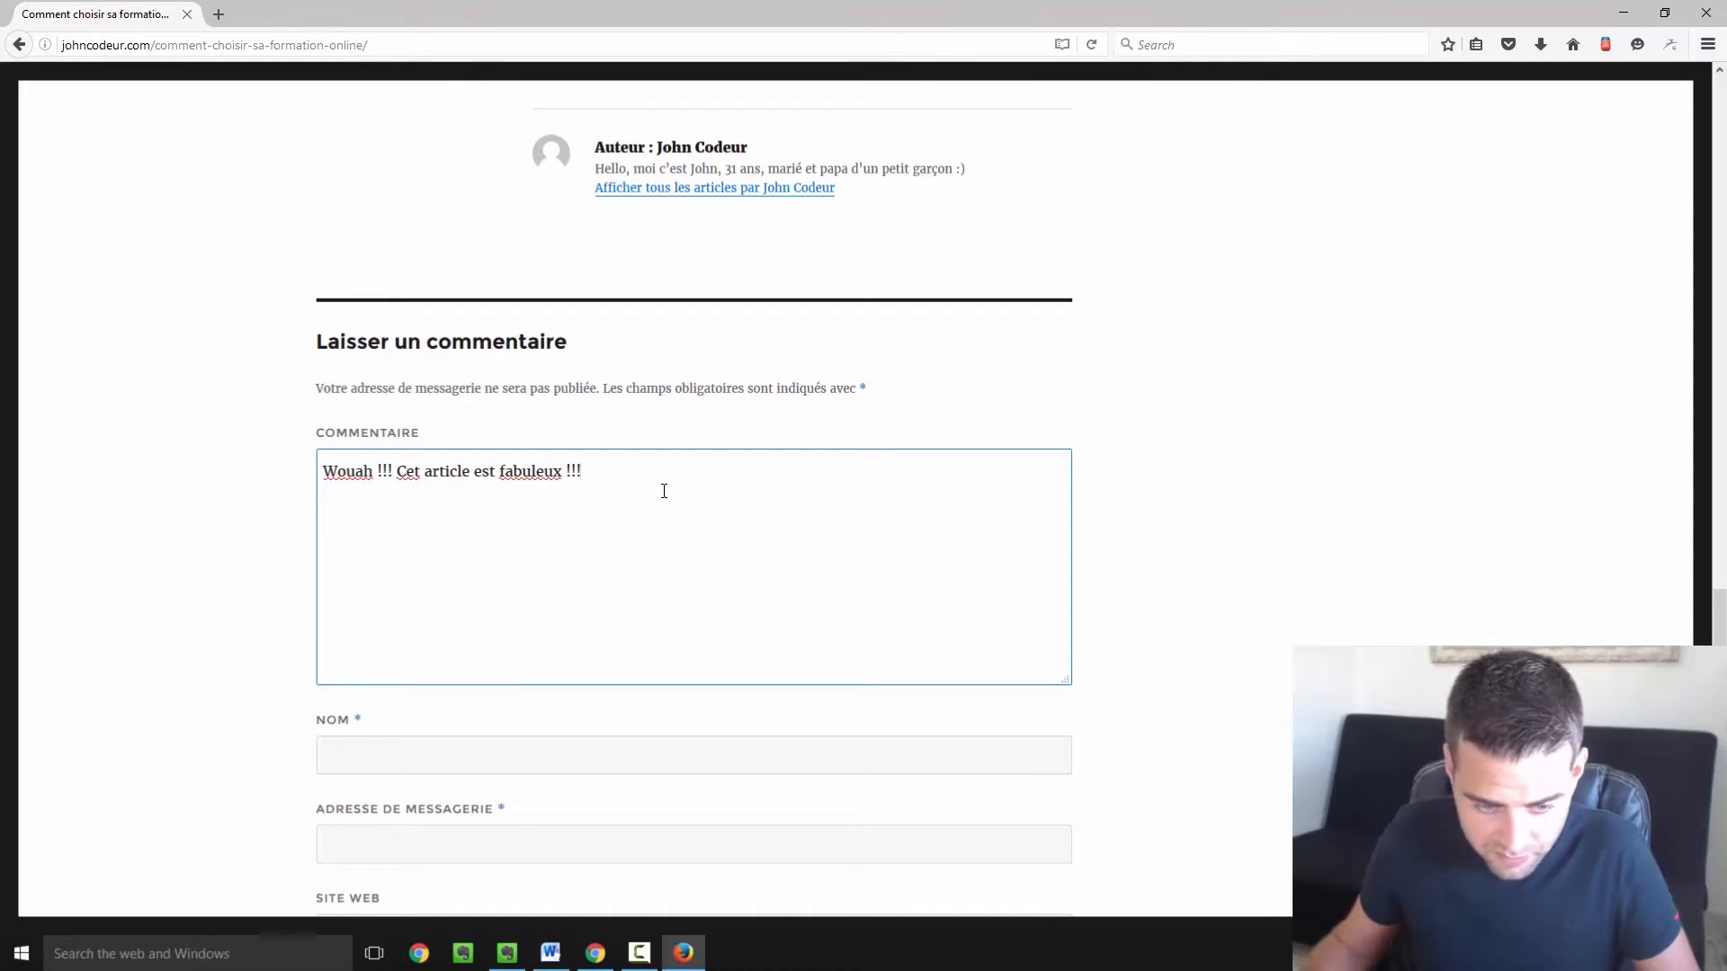
{"action": "scroll", "coordinate": [663, 499], "scroll_direction": "down", "scroll_amount": 3}
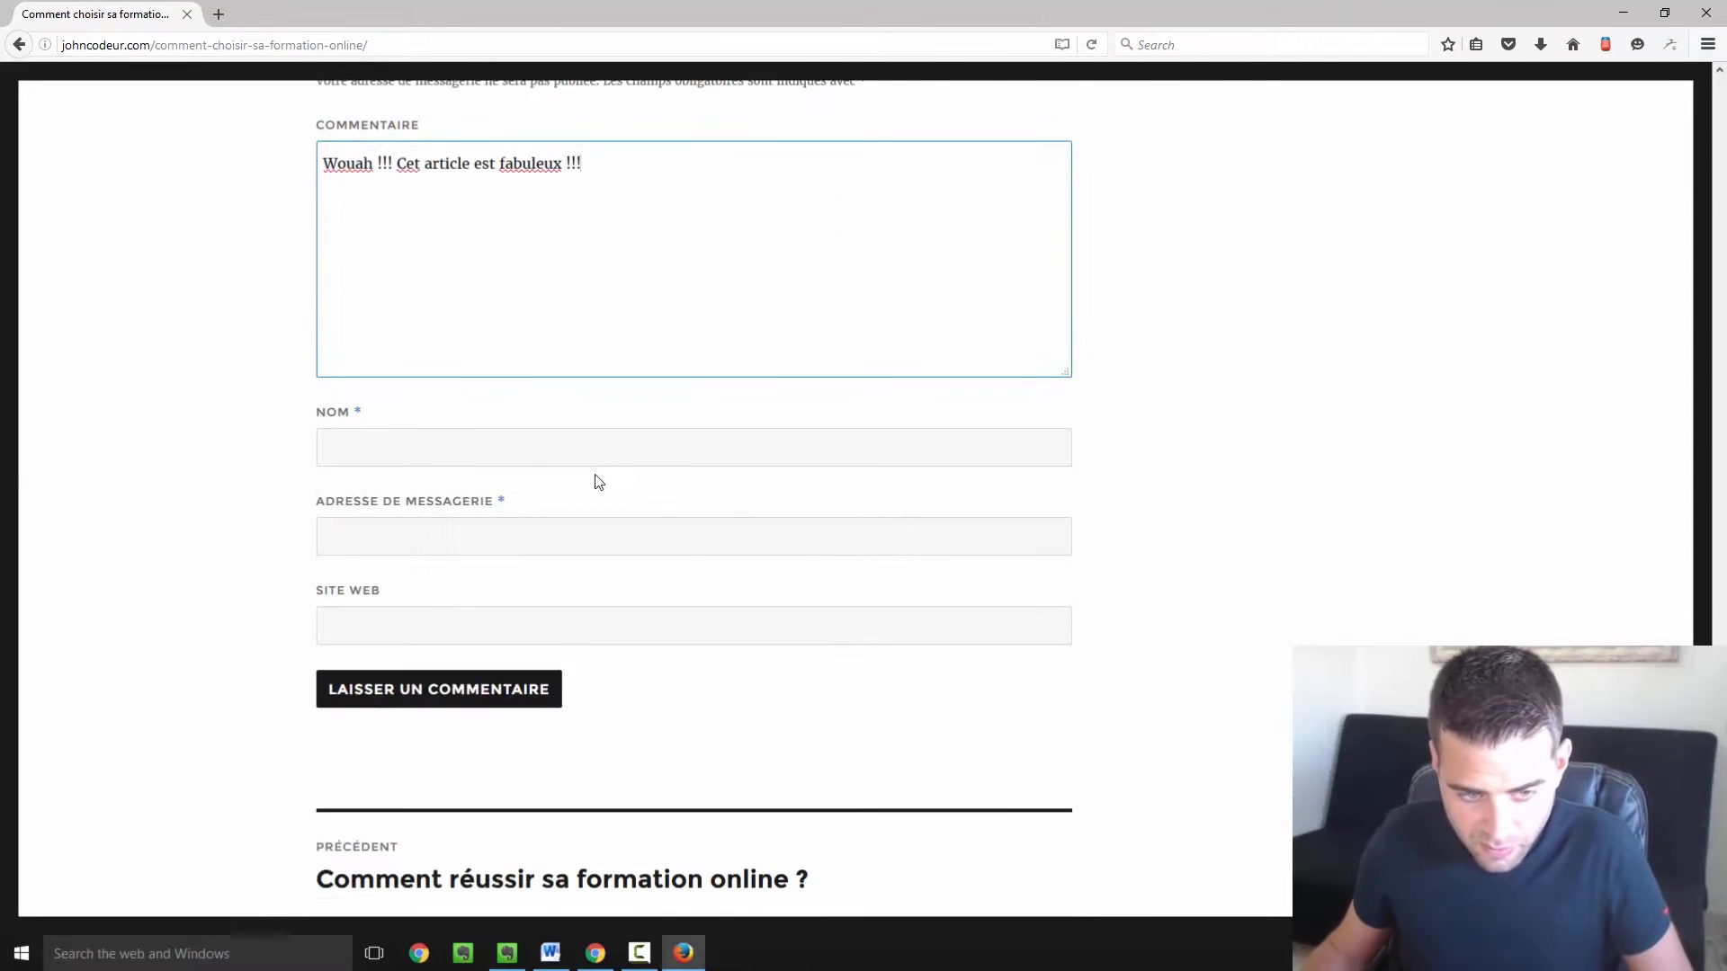
{"action": "left_click", "coordinate": [608, 432]}
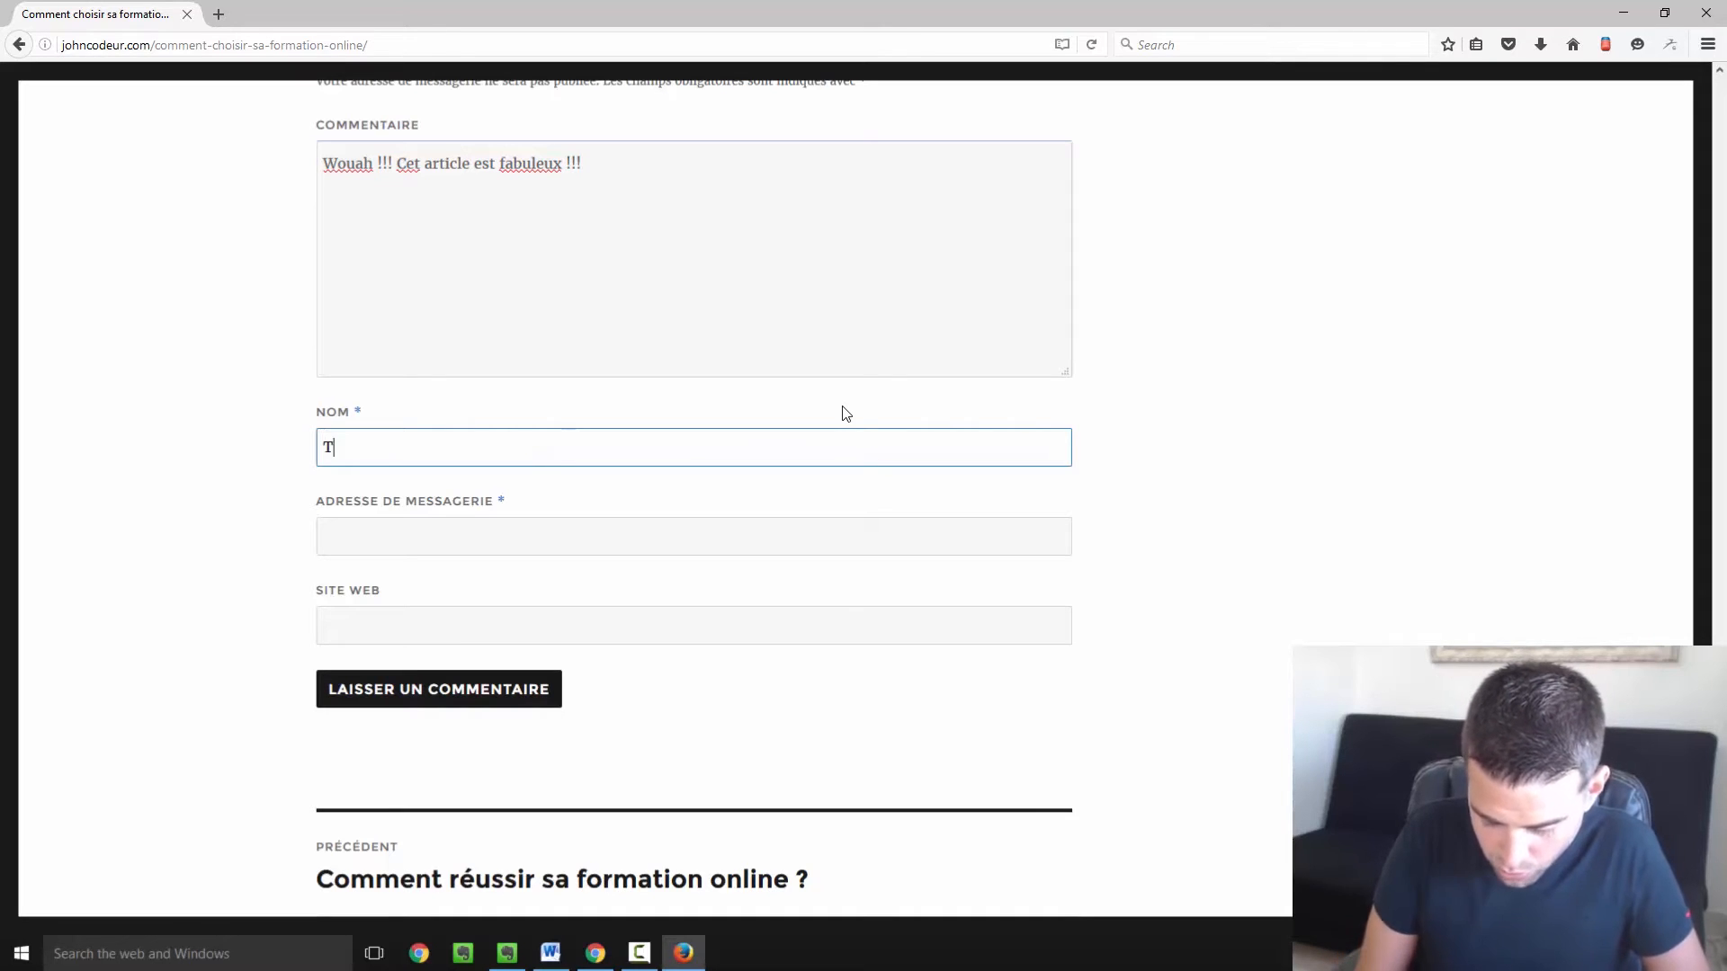
{"action": "type", "text": "Toto"}
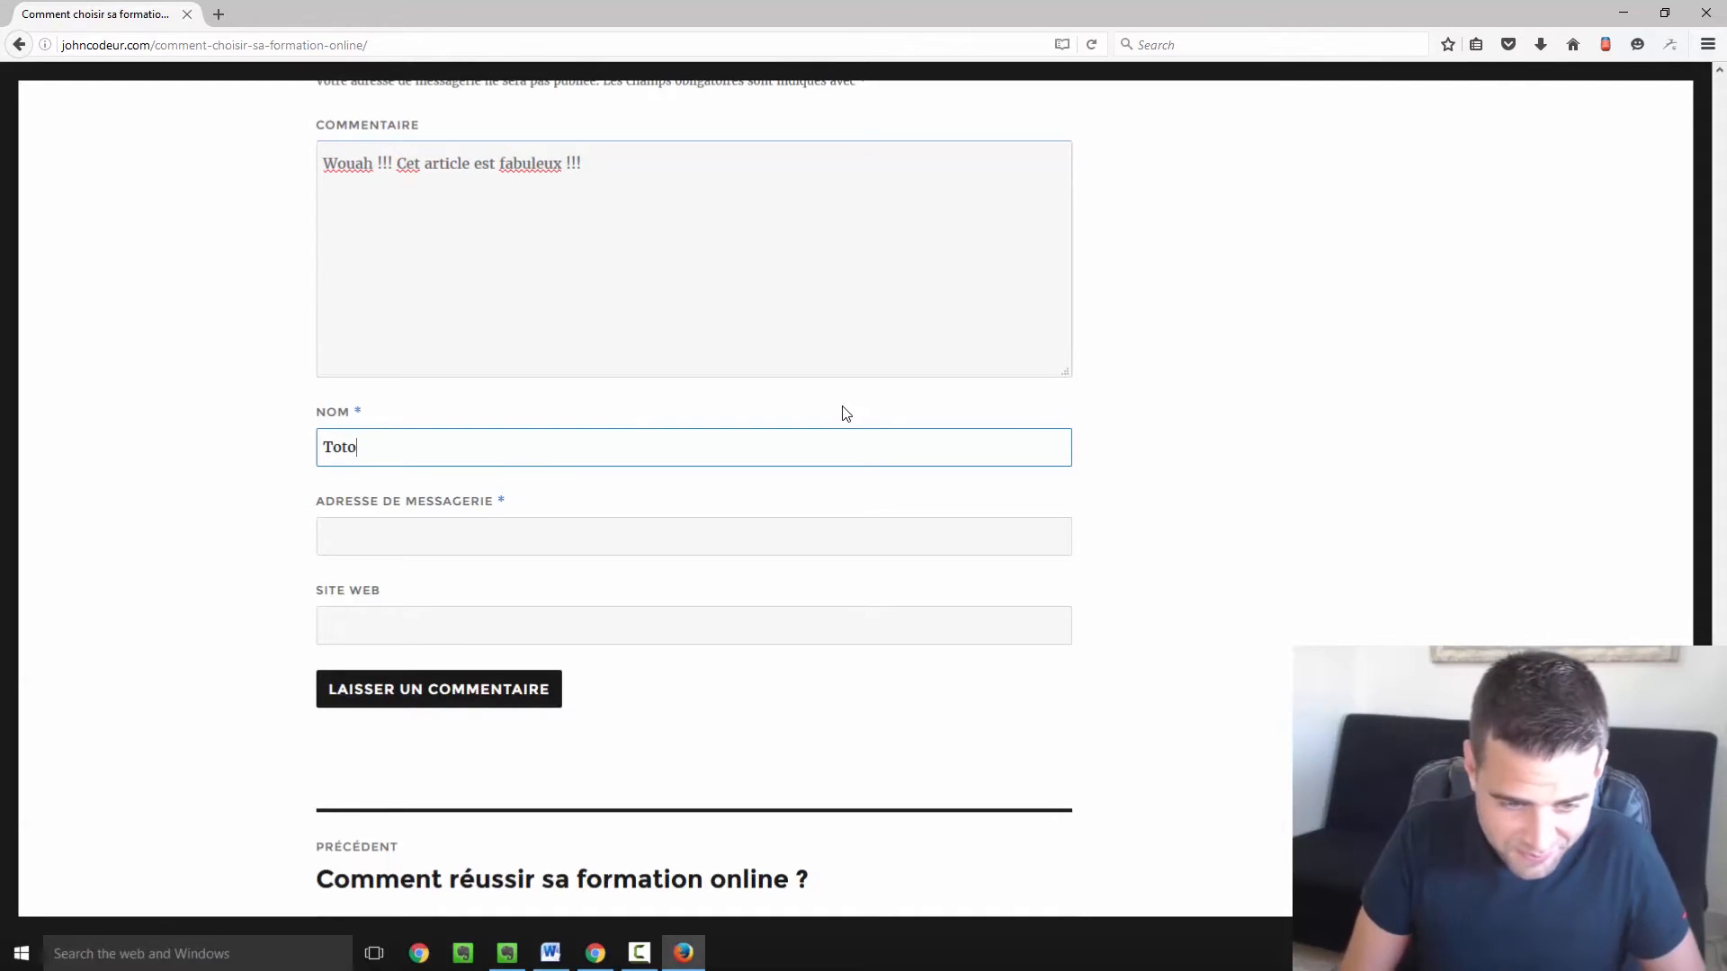
{"action": "left_click", "coordinate": [369, 542]}
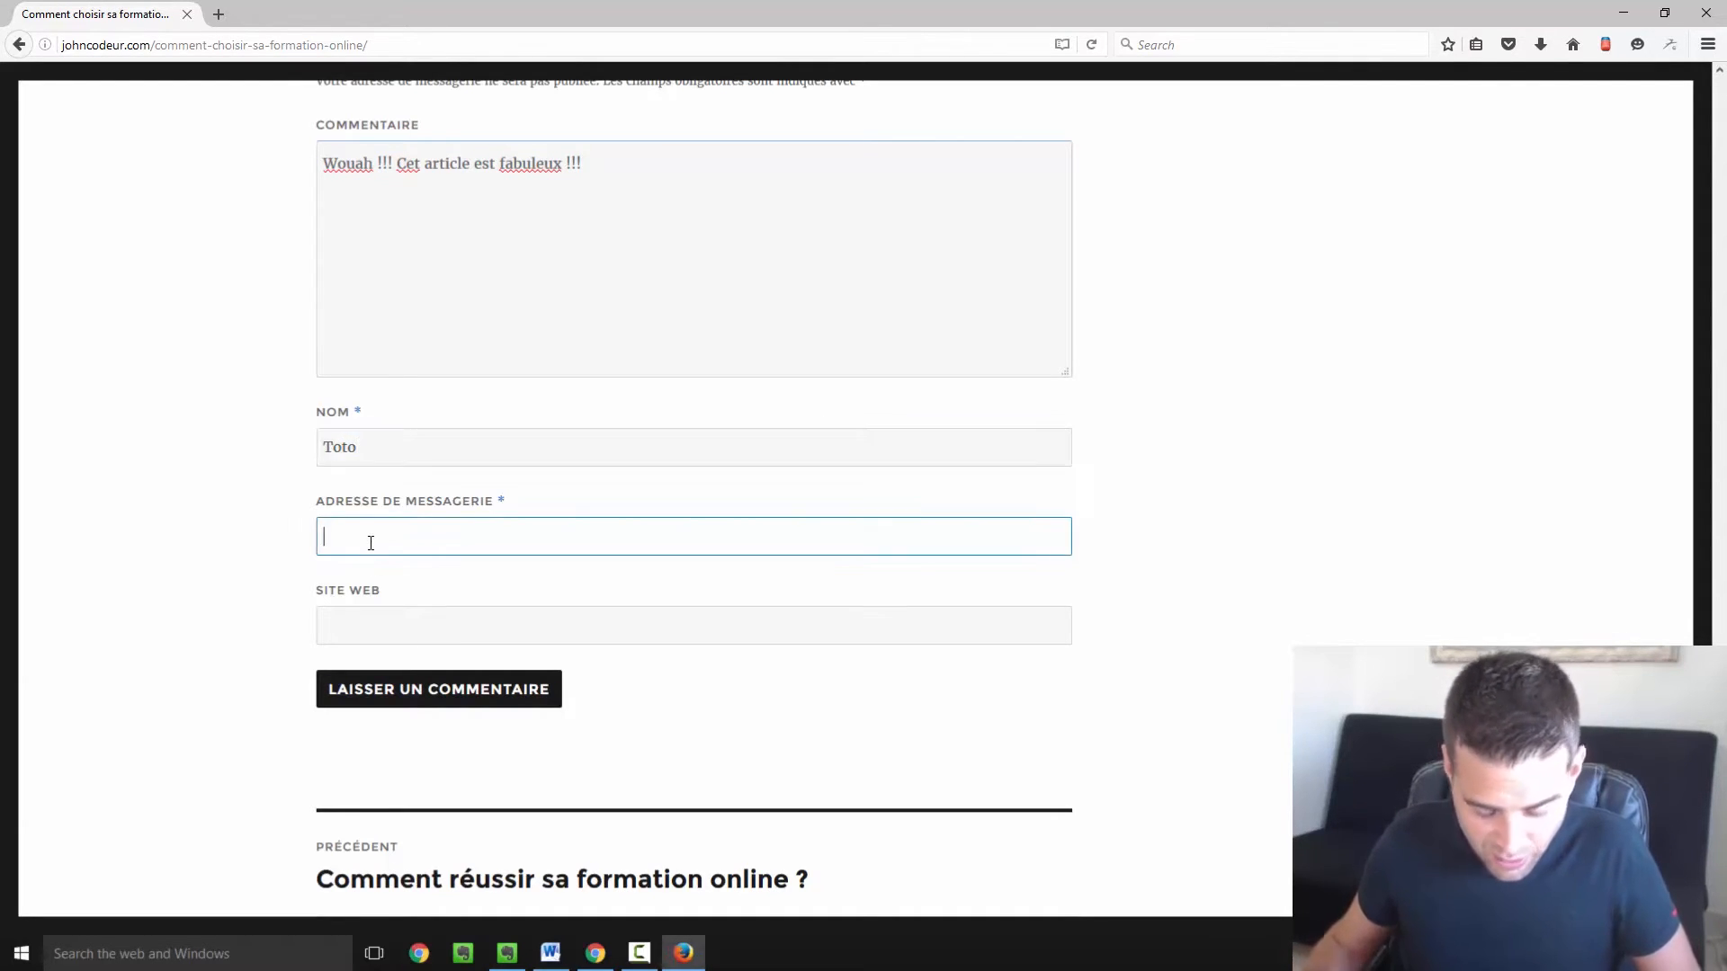
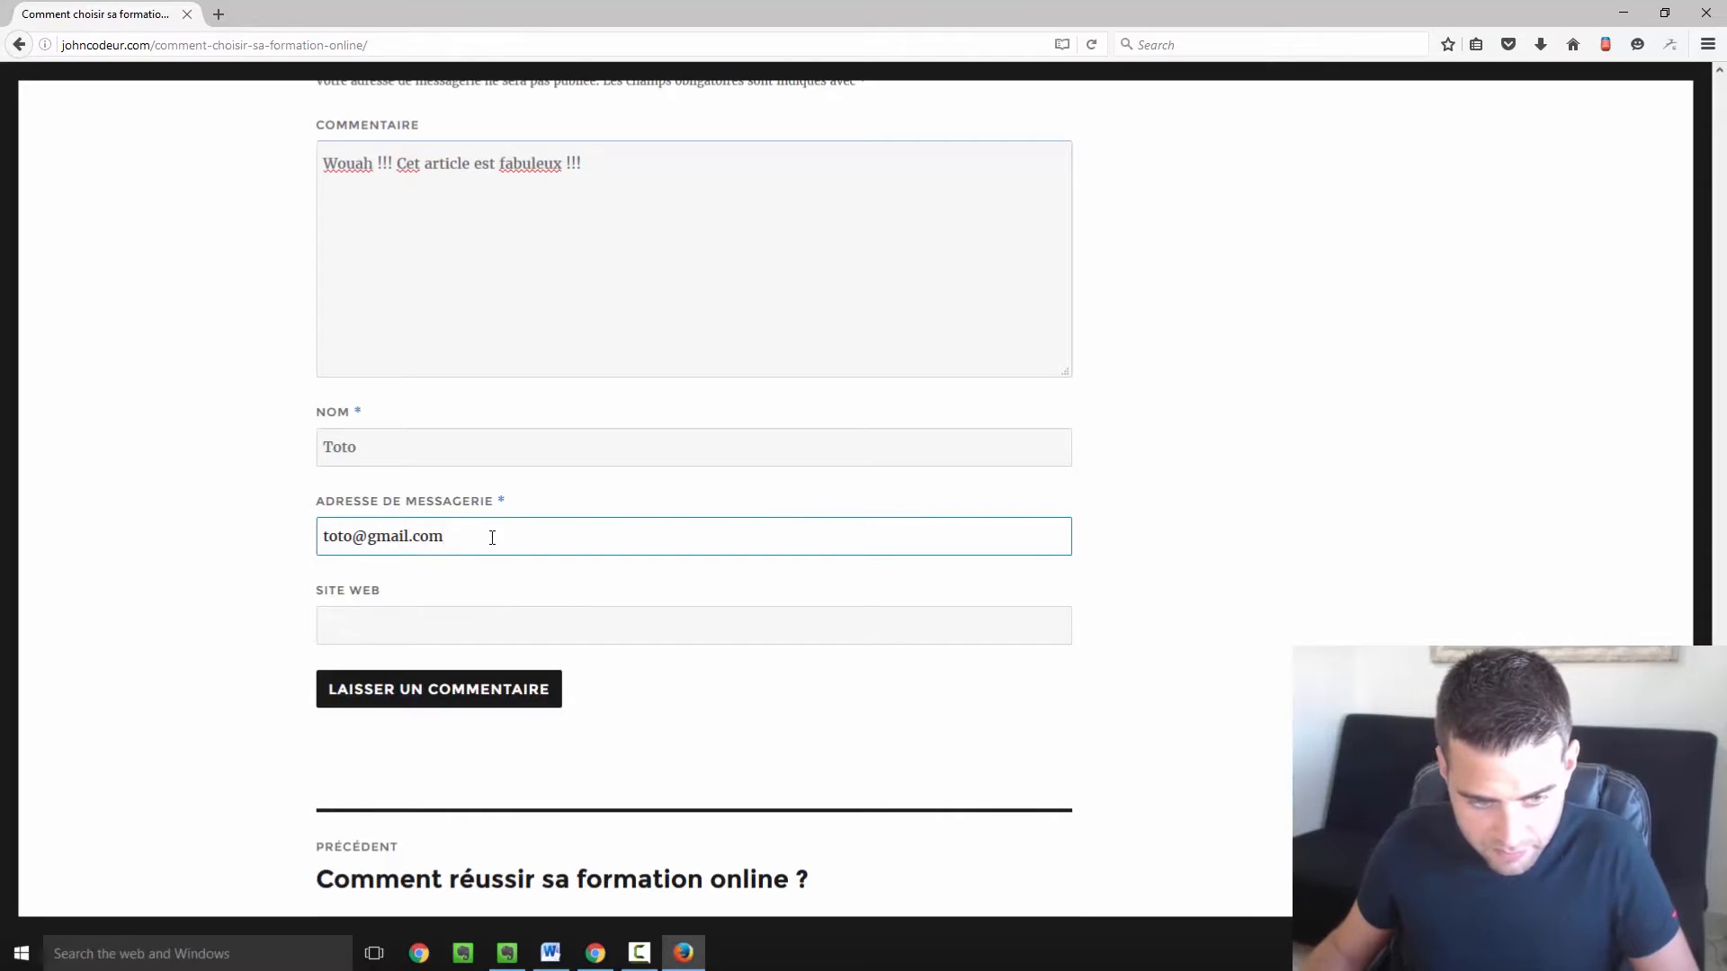
{"action": "left_click", "coordinate": [477, 692]}
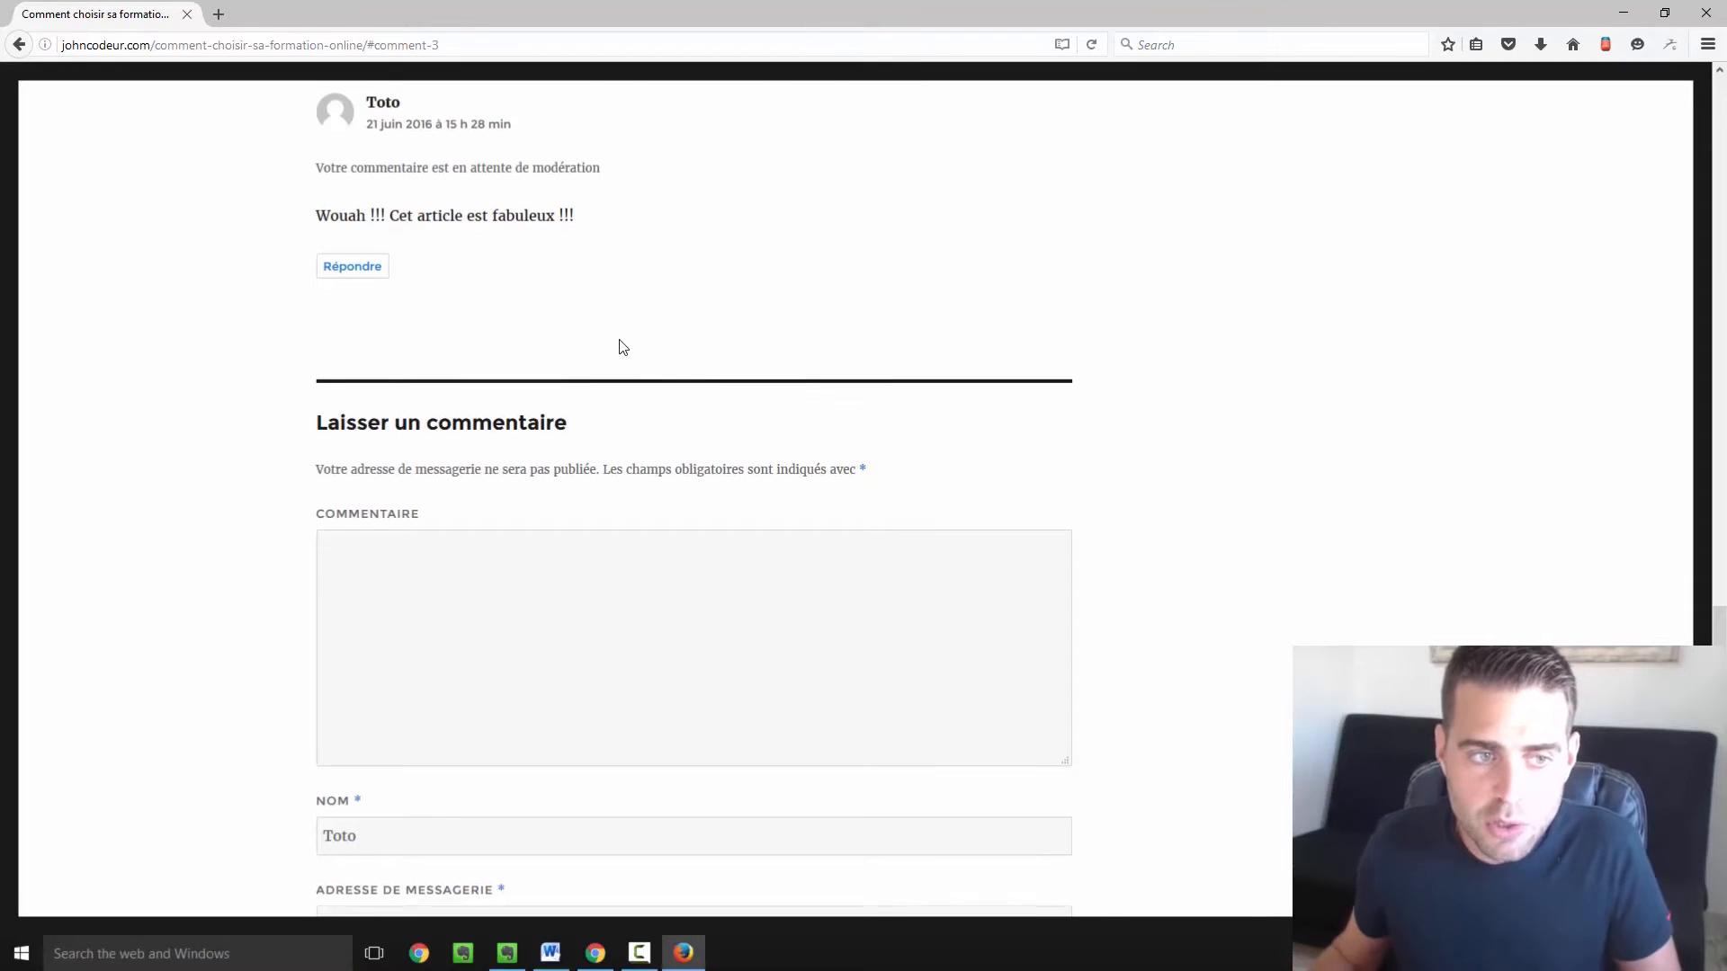
Scroll the reloaded article to show the comment marked 'en attente de modération'.
{"action": "scroll", "coordinate": [620, 351], "scroll_direction": "up", "scroll_amount": 3}
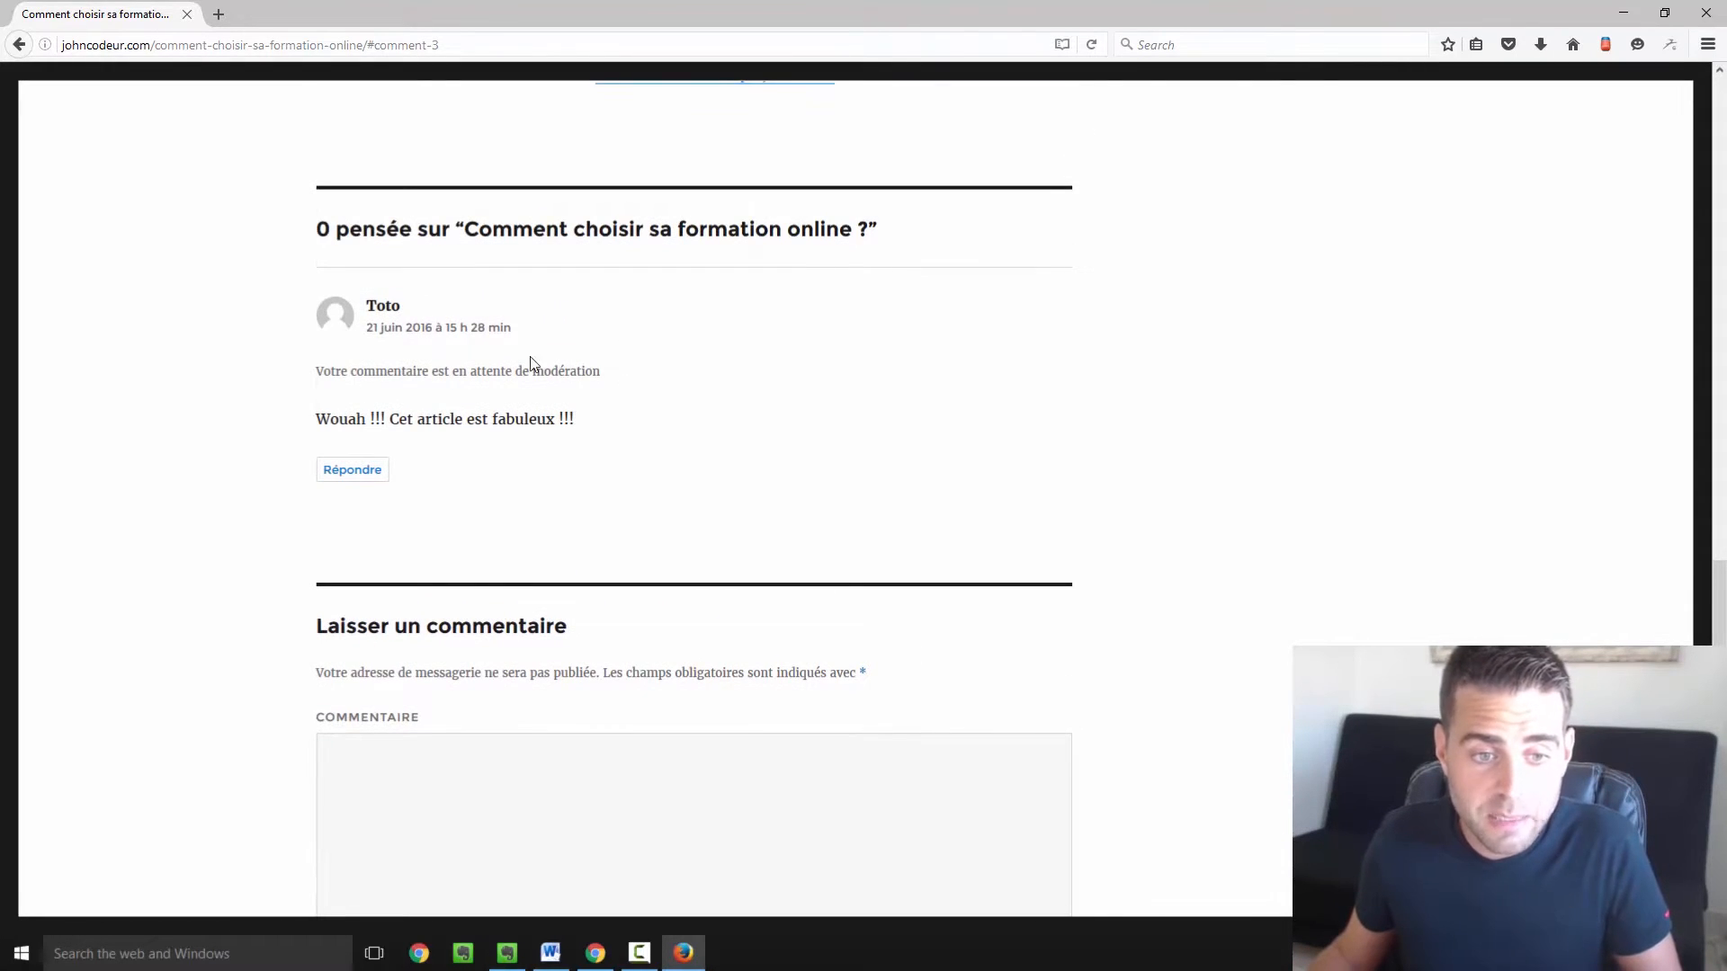
{"action": "scroll", "coordinate": [385, 307], "scroll_direction": "down", "scroll_amount": 2}
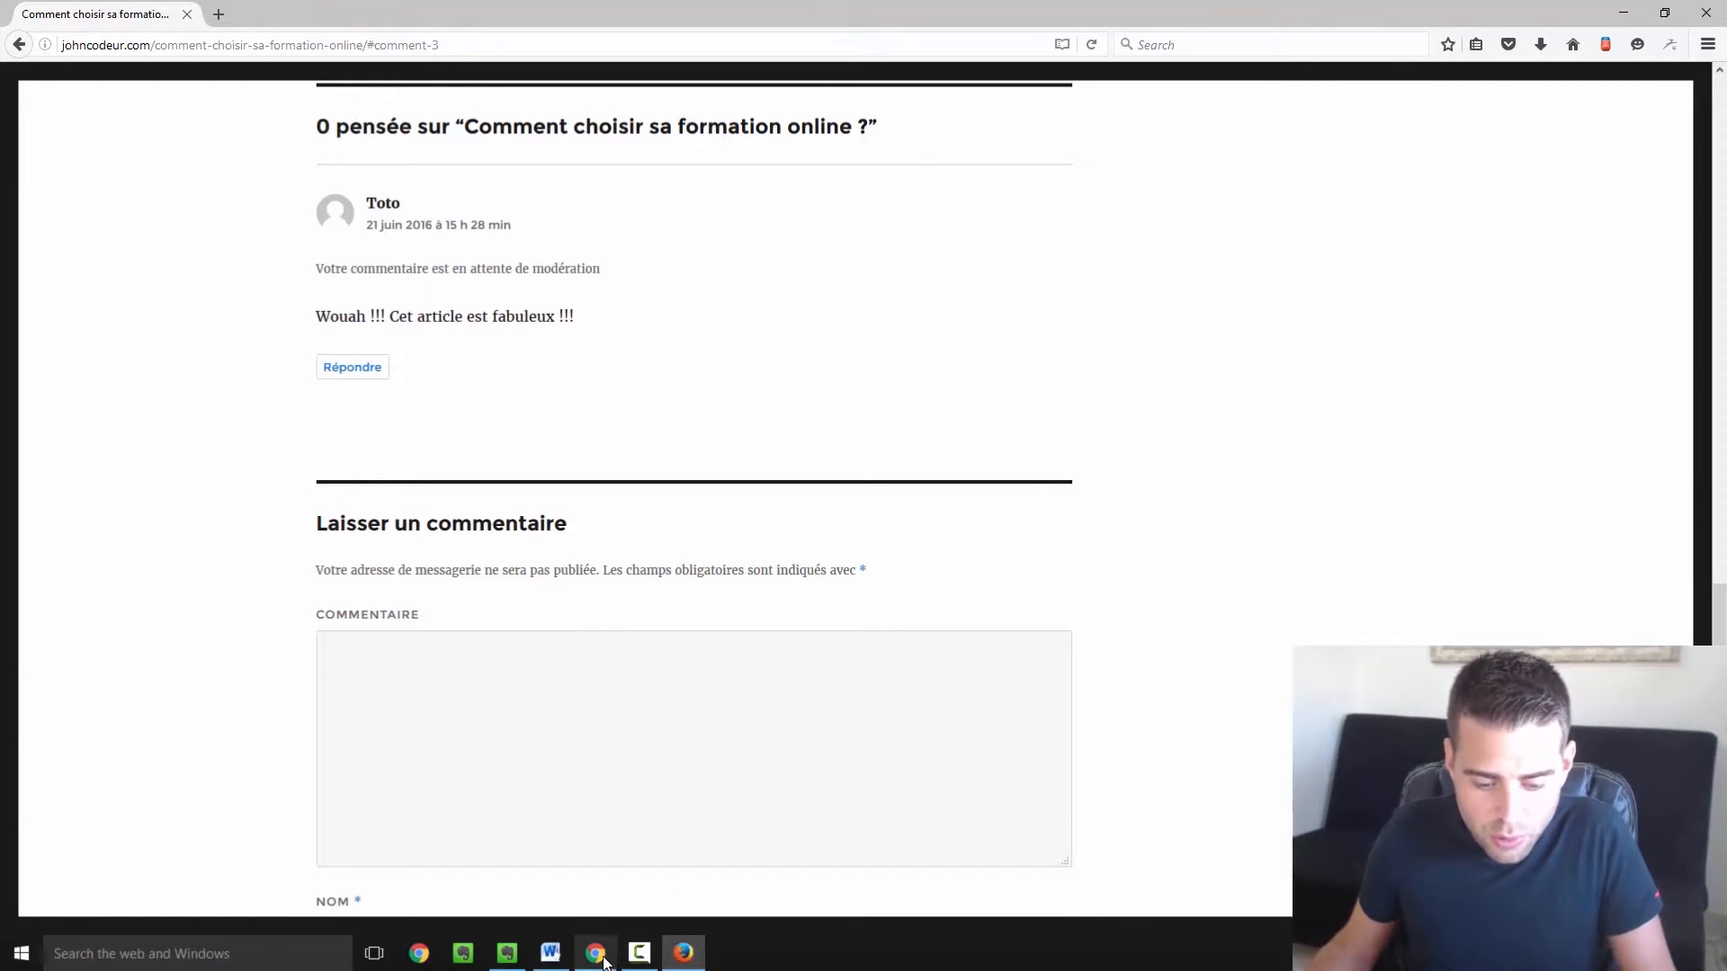
In the Chrome admin session, reload the article and then the wp-admin Users page.
{"action": "left_click", "coordinate": [595, 952]}
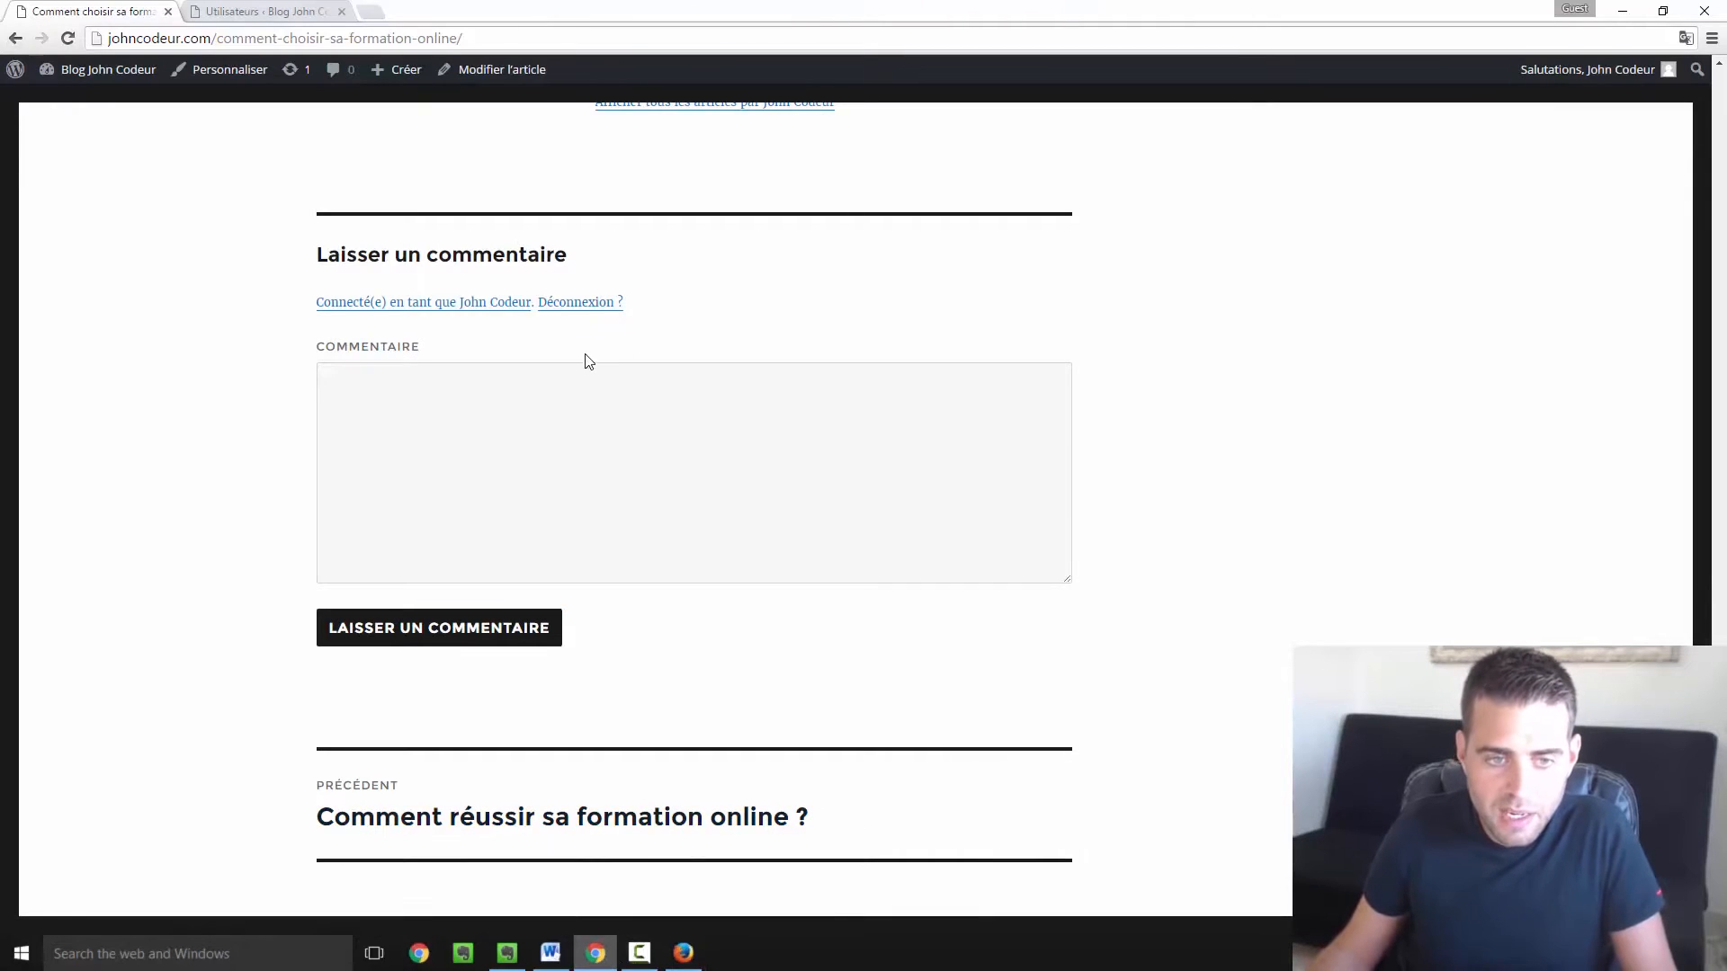
{"action": "scroll", "coordinate": [586, 363], "scroll_direction": "up", "scroll_amount": 3}
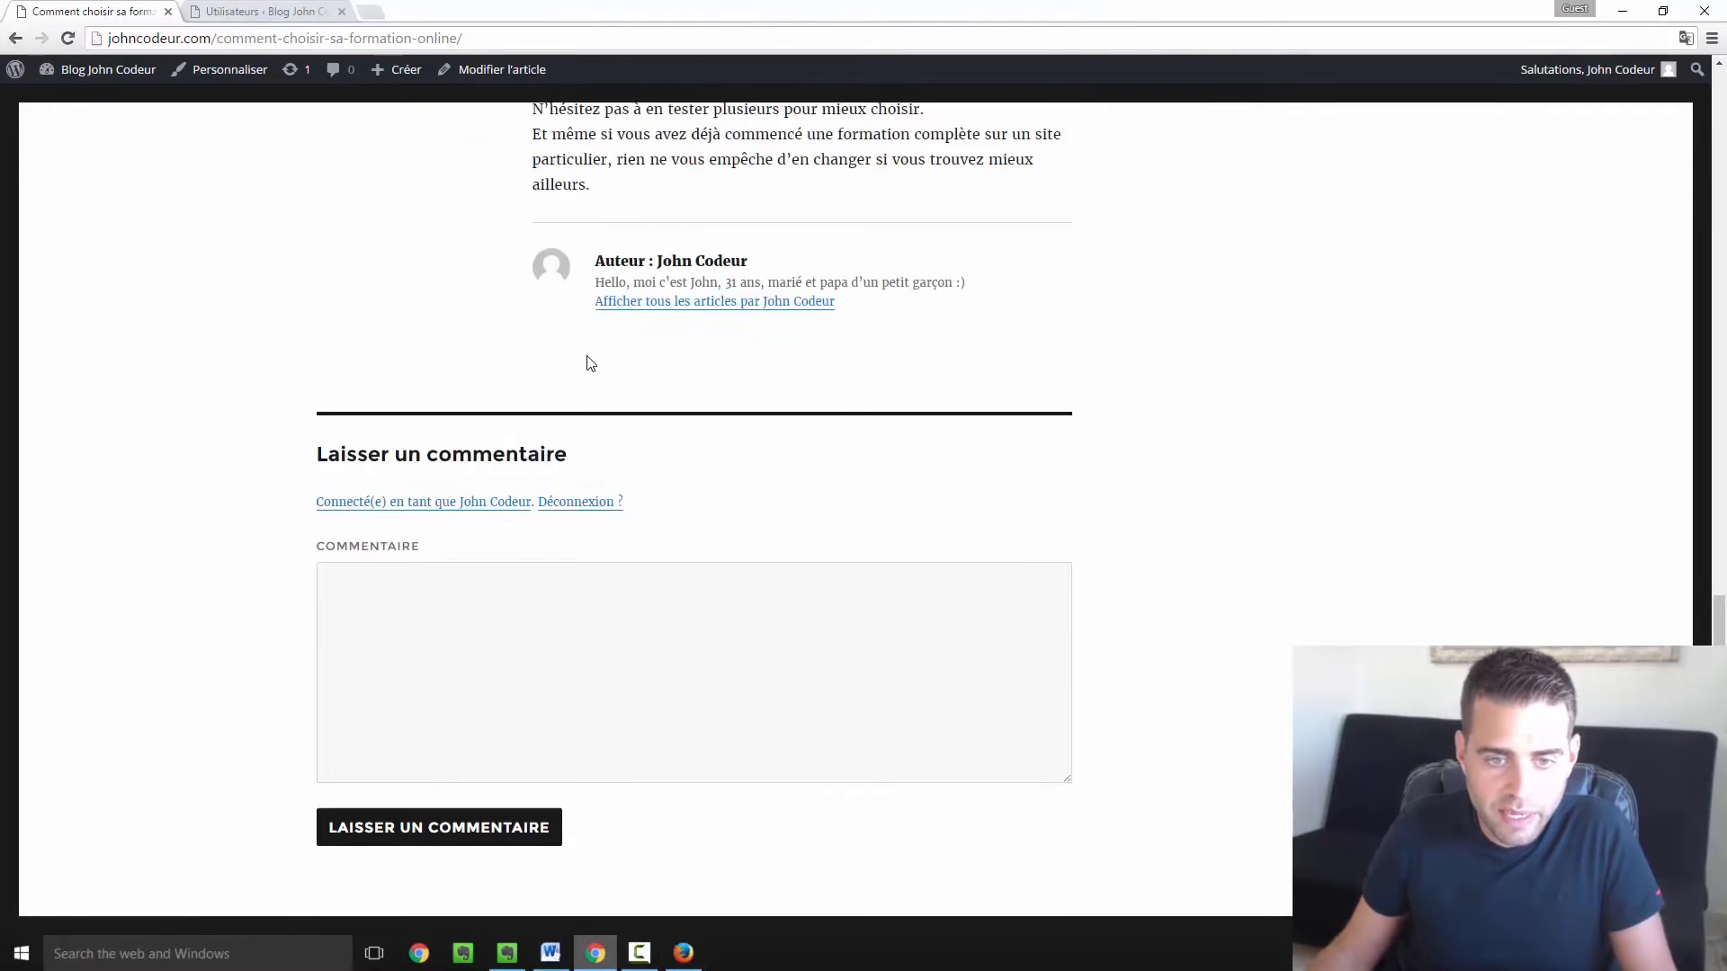
{"action": "left_click", "coordinate": [67, 37]}
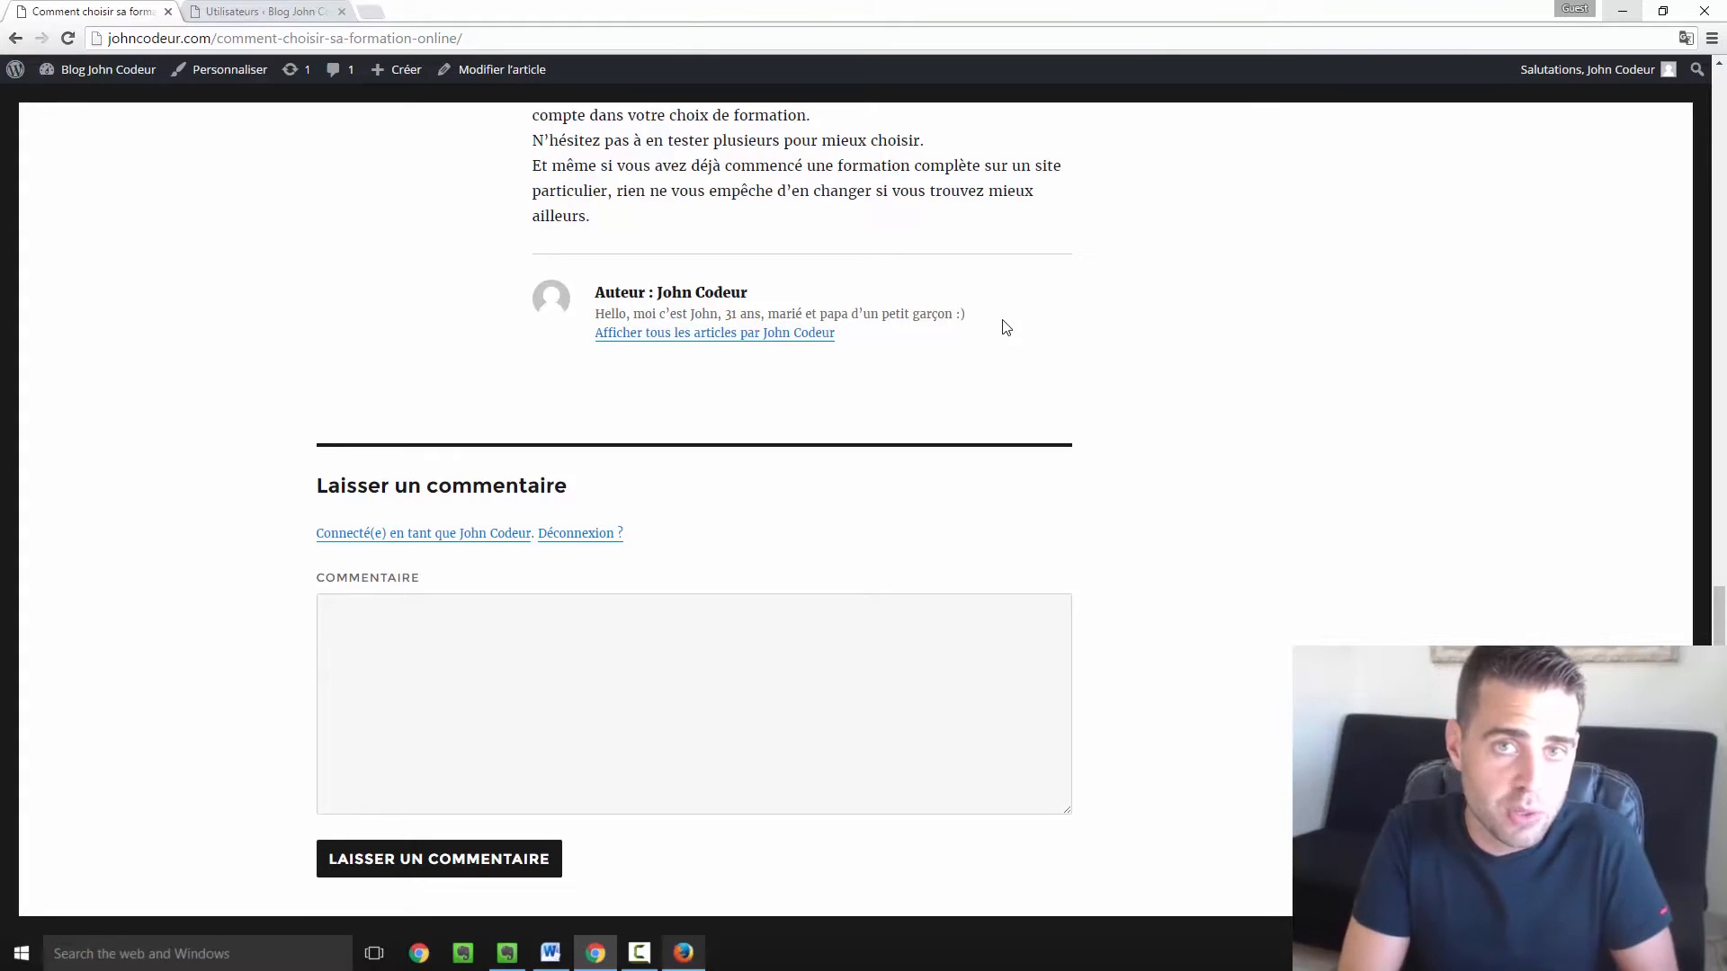
{"action": "left_click", "coordinate": [242, 9]}
{"action": "left_click", "coordinate": [69, 36]}
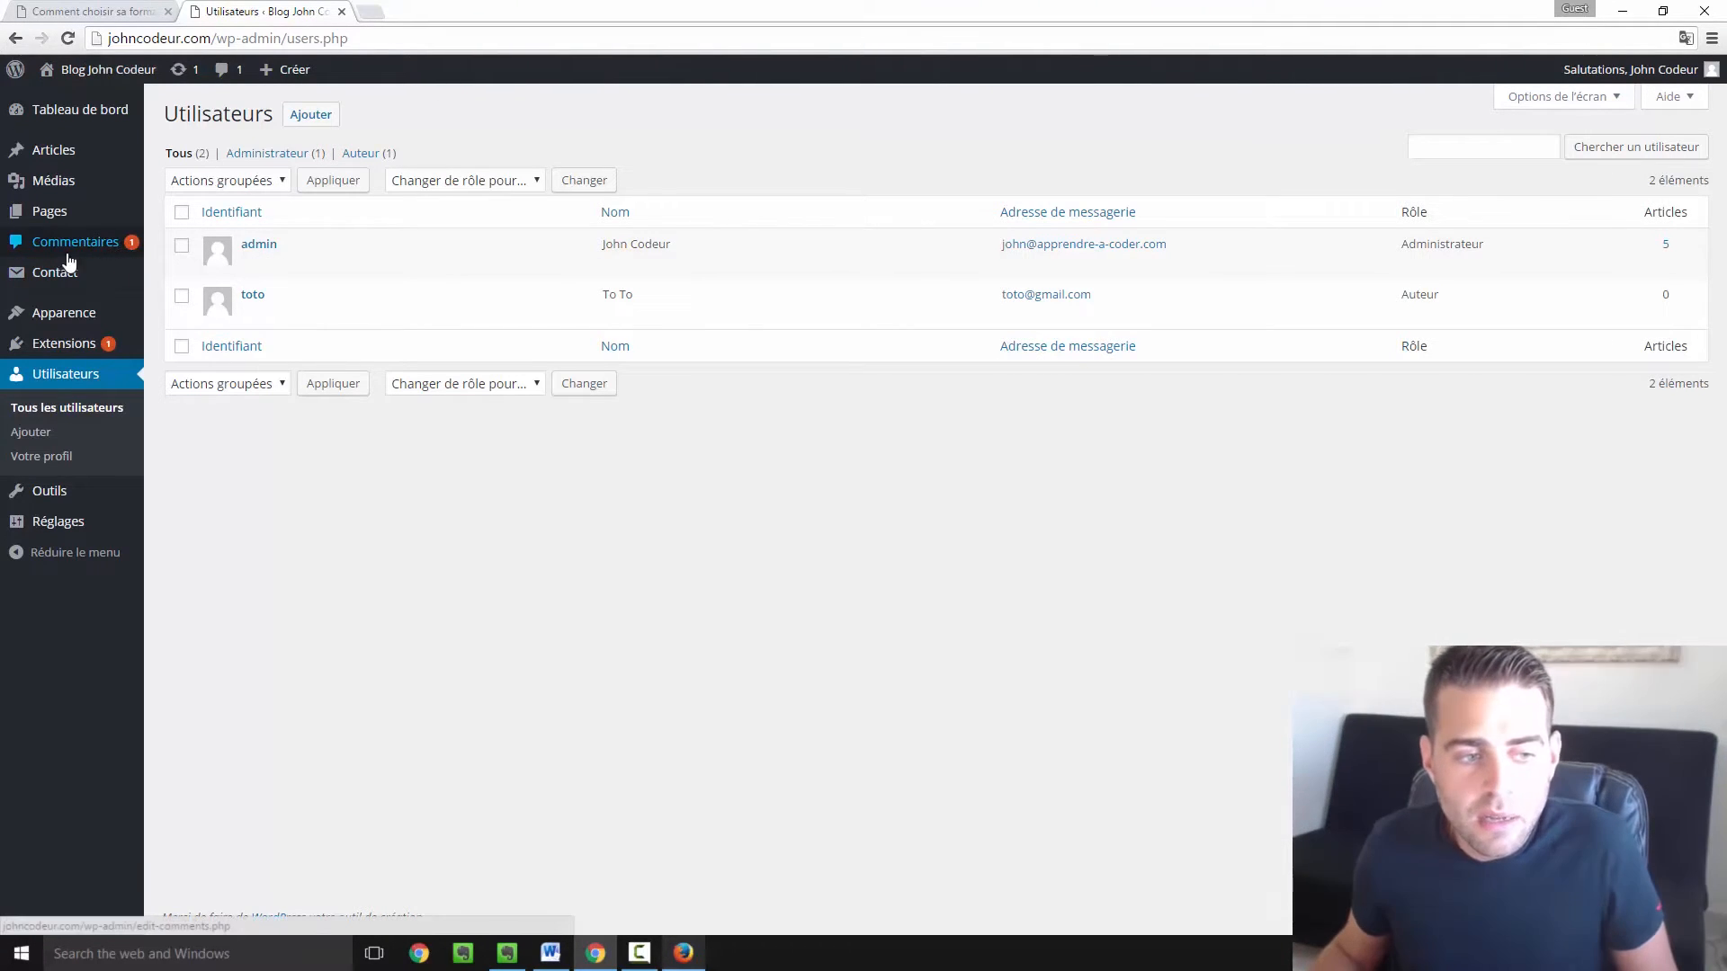
Open Commentaires from the admin sidebar and reveal the pending comment's action links.
{"action": "left_click", "coordinate": [69, 258]}
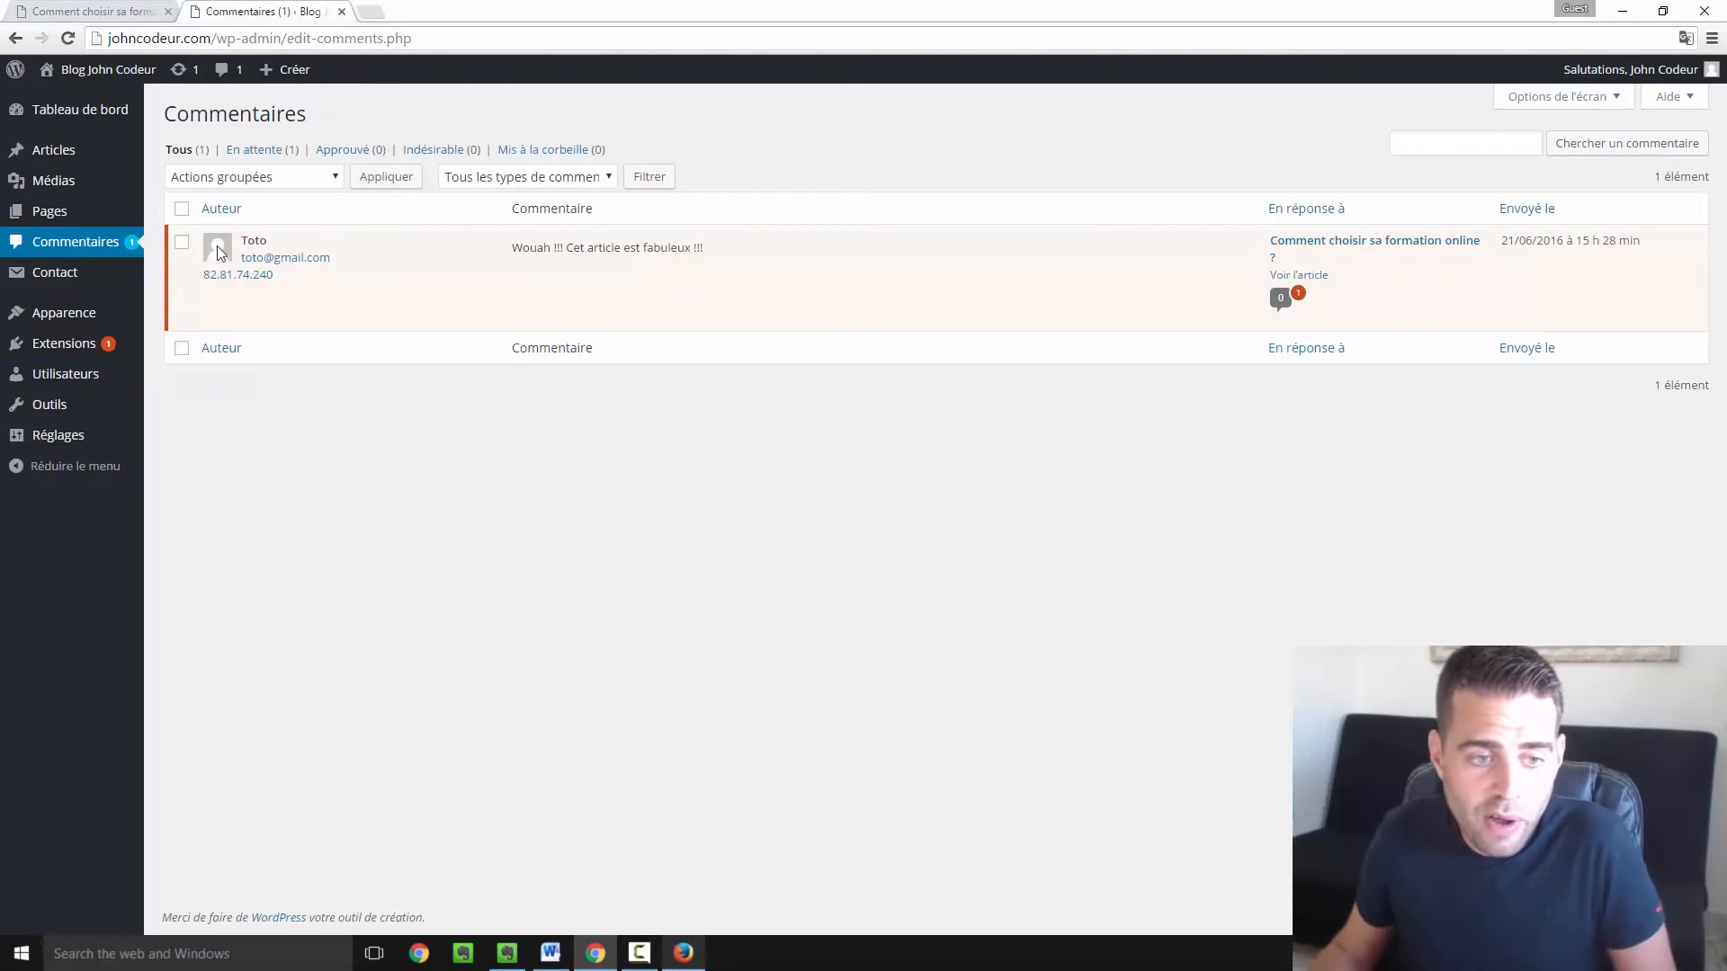
{"action": "mouse_move", "coordinate": [262, 249]}
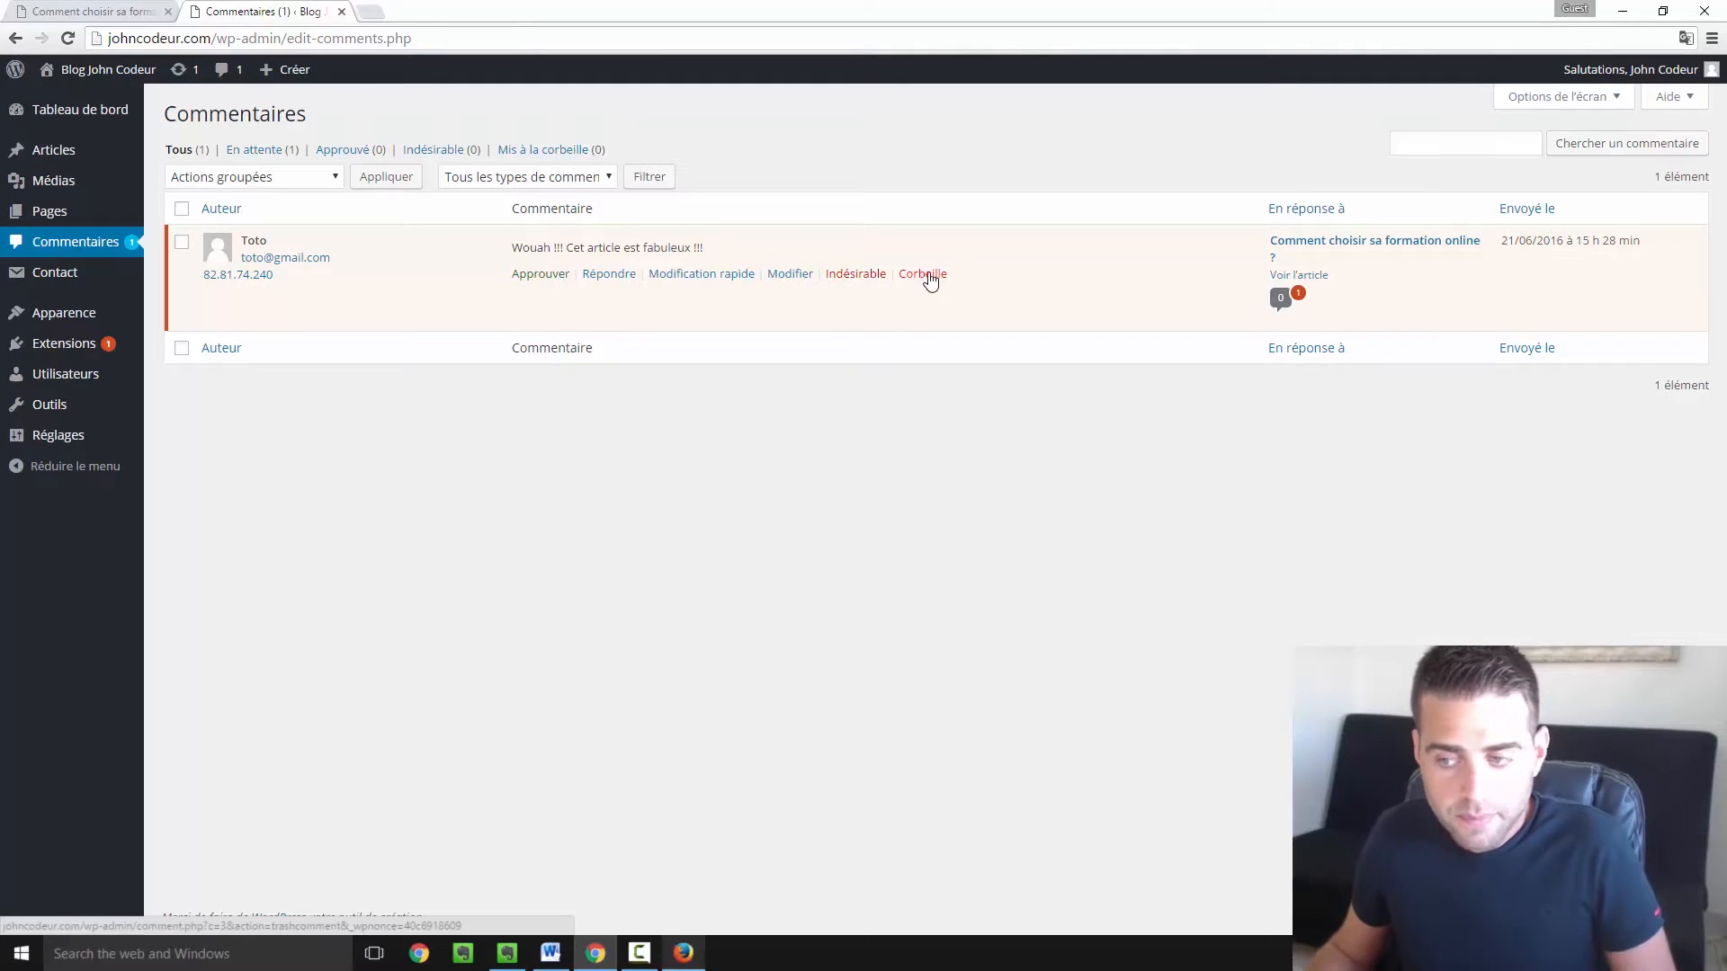
Approve the visitor's comment and post a short 'Merci' reply to the commenter.
{"action": "left_click", "coordinate": [610, 275]}
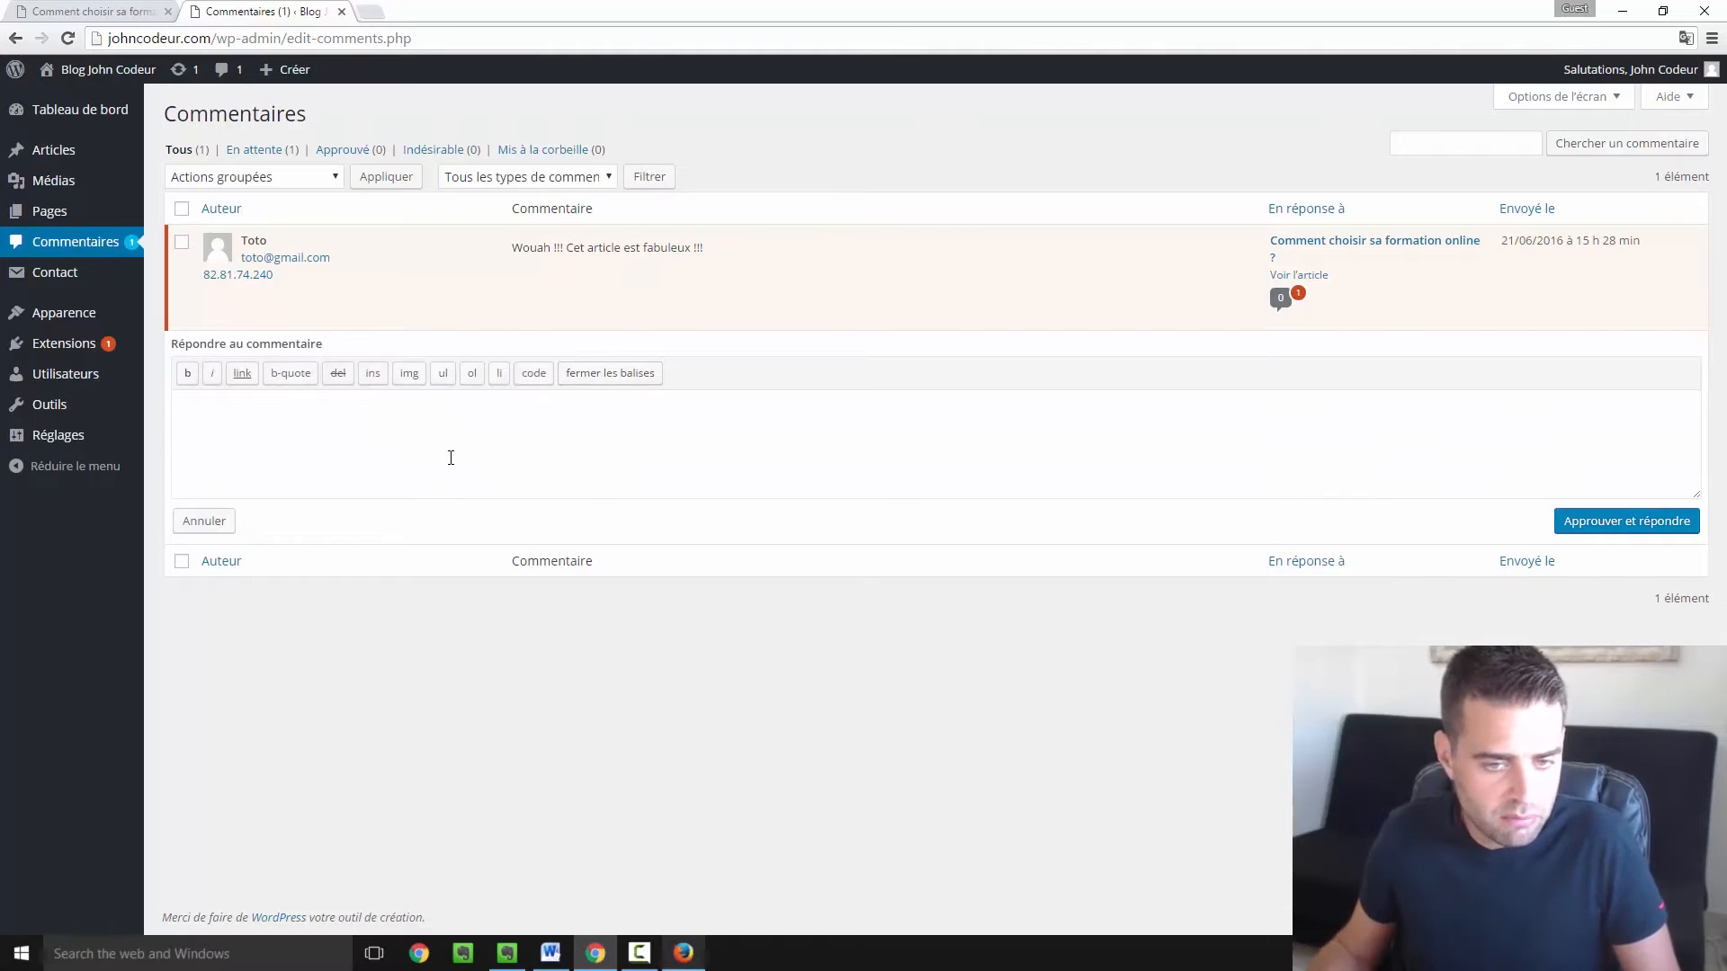
{"action": "type", "text": "Merc"}
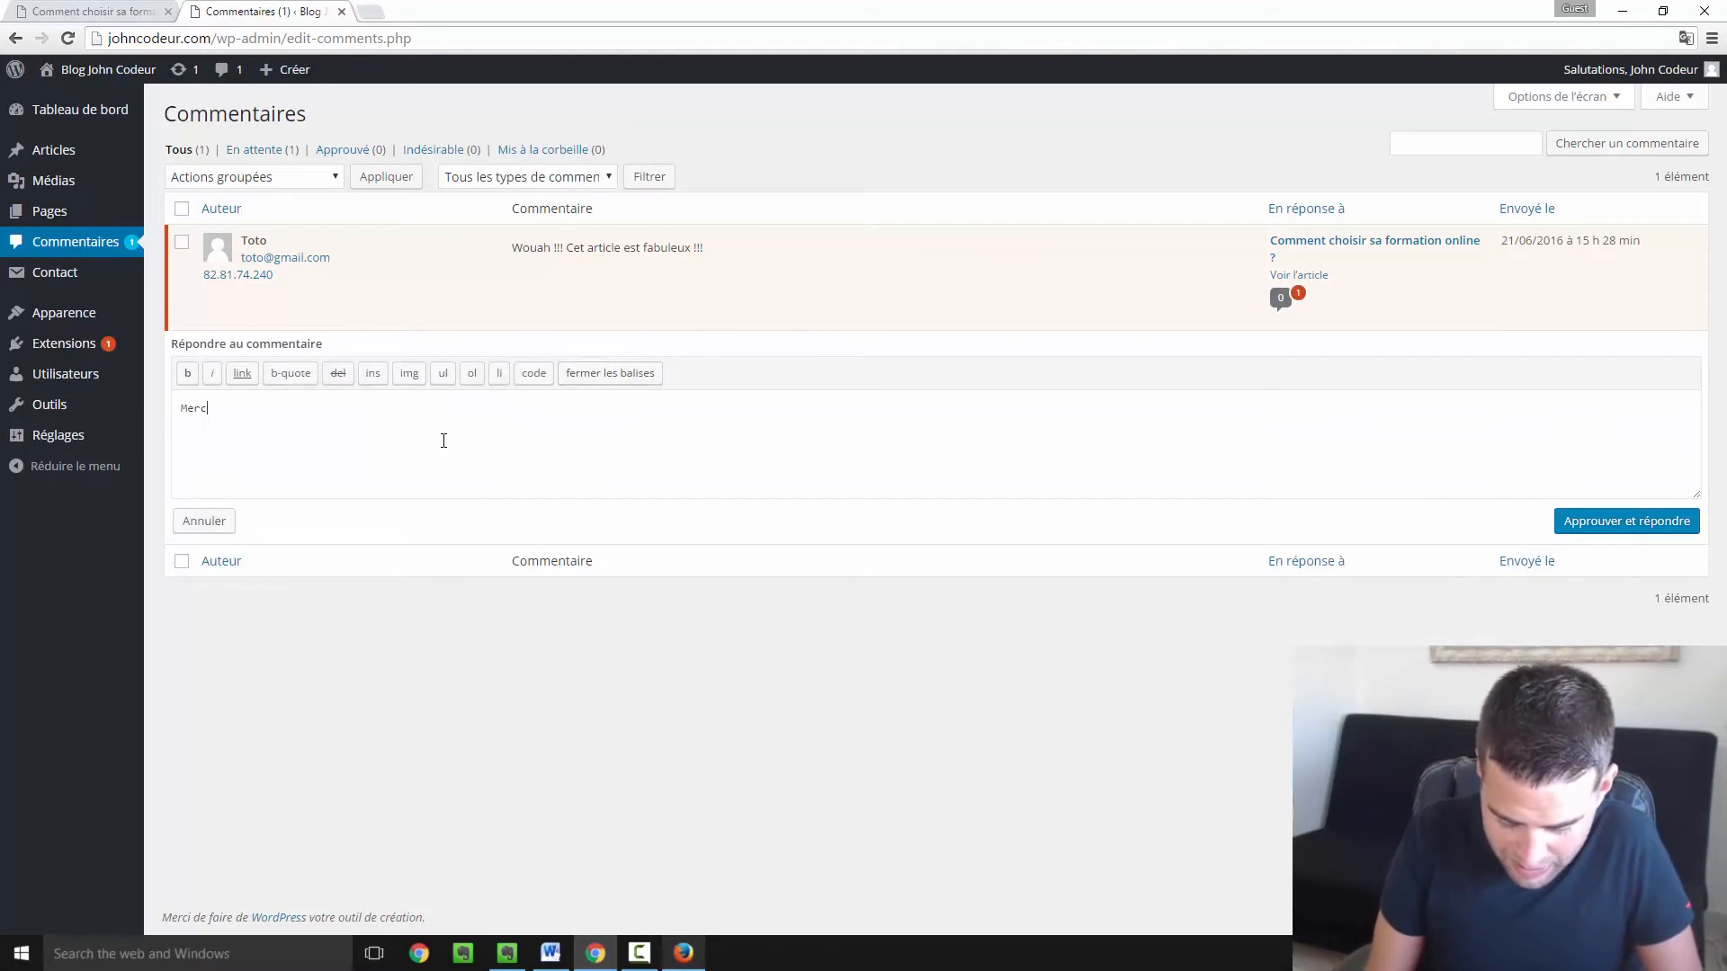
{"action": "type", "text": "i Toto "}
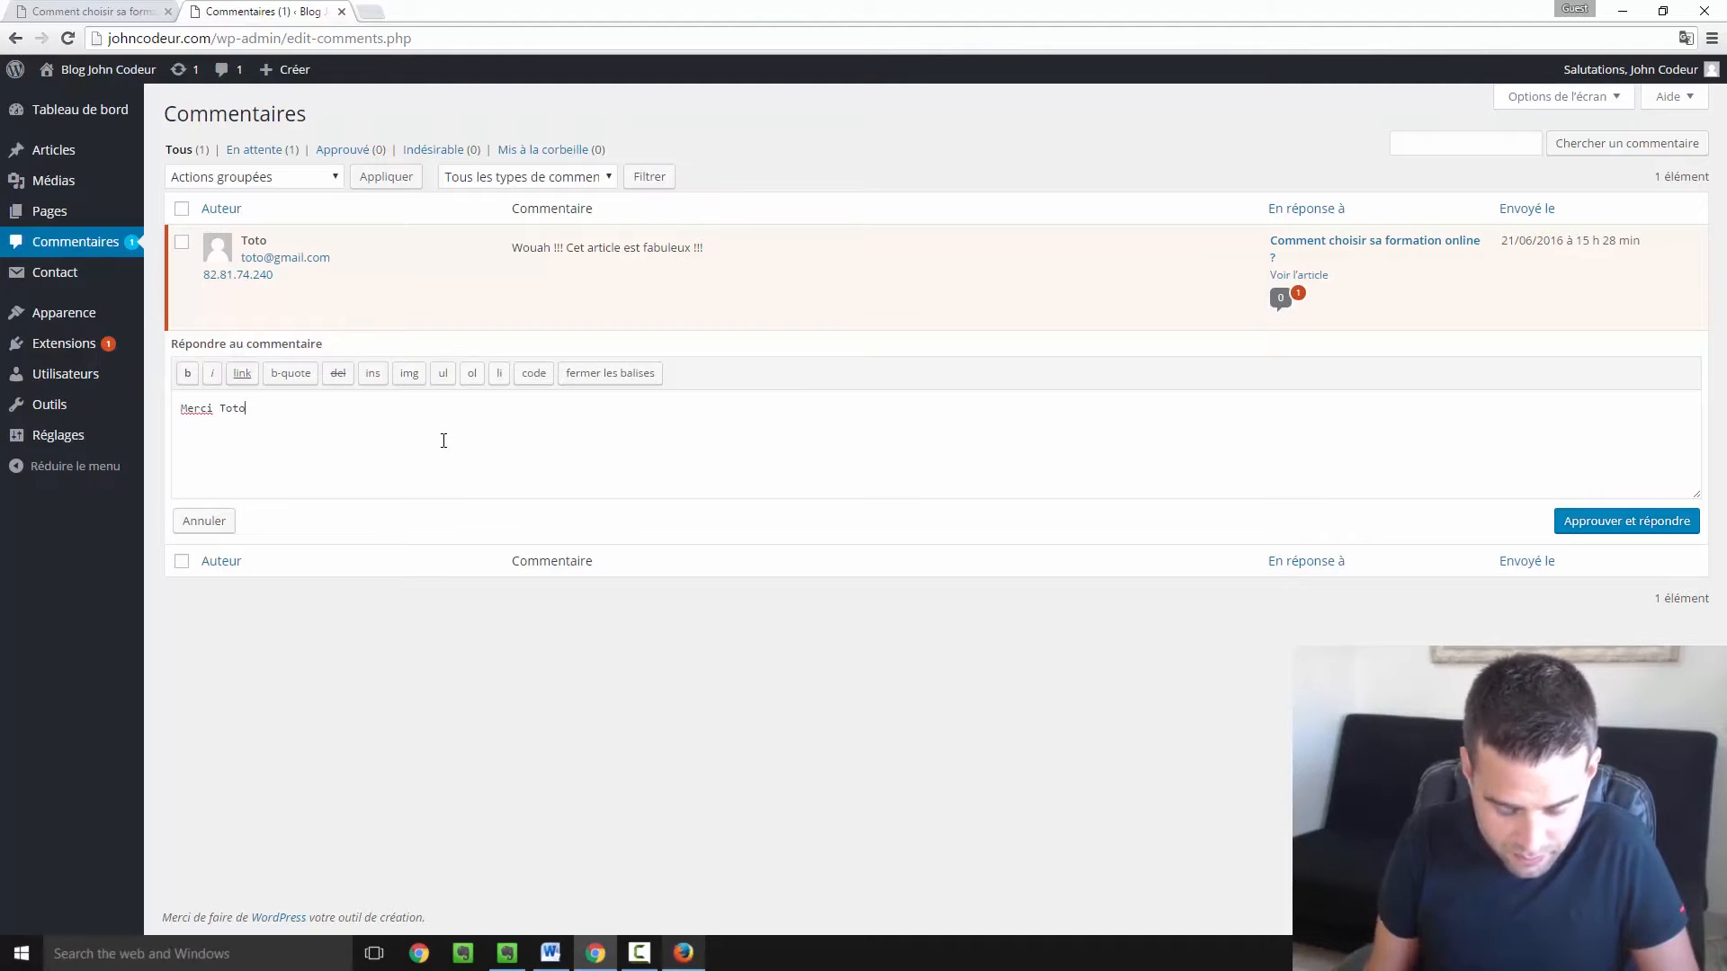
{"action": "type", "text": "."}
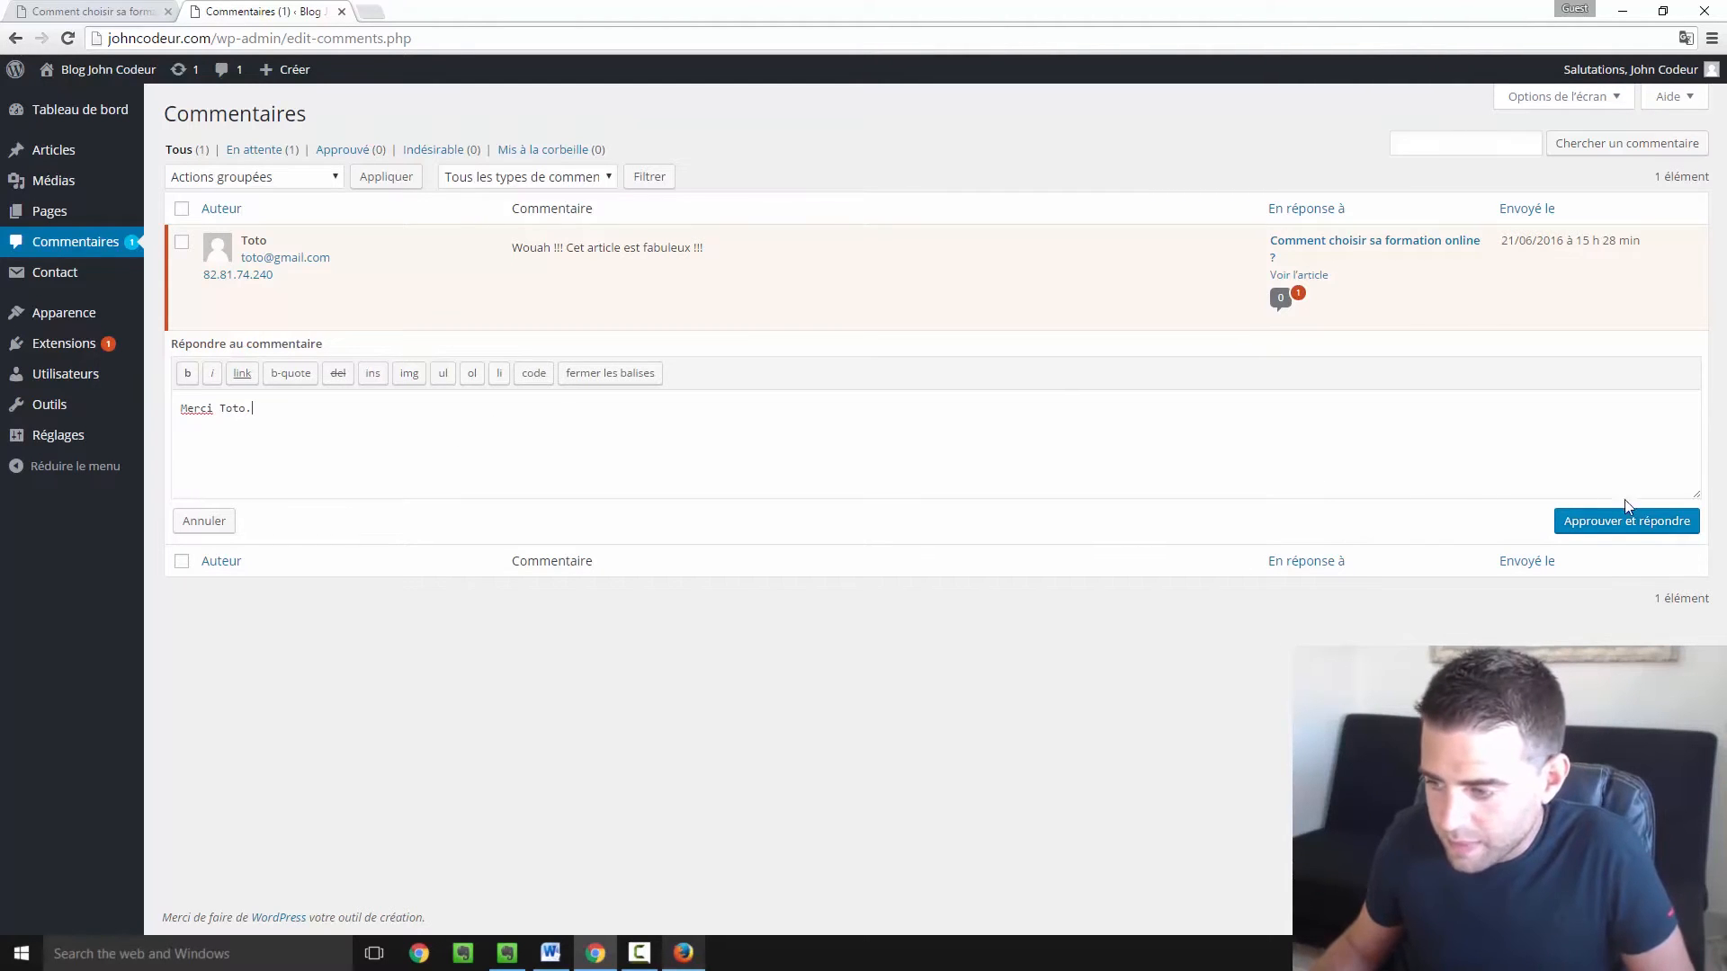
{"action": "left_click", "coordinate": [1586, 533]}
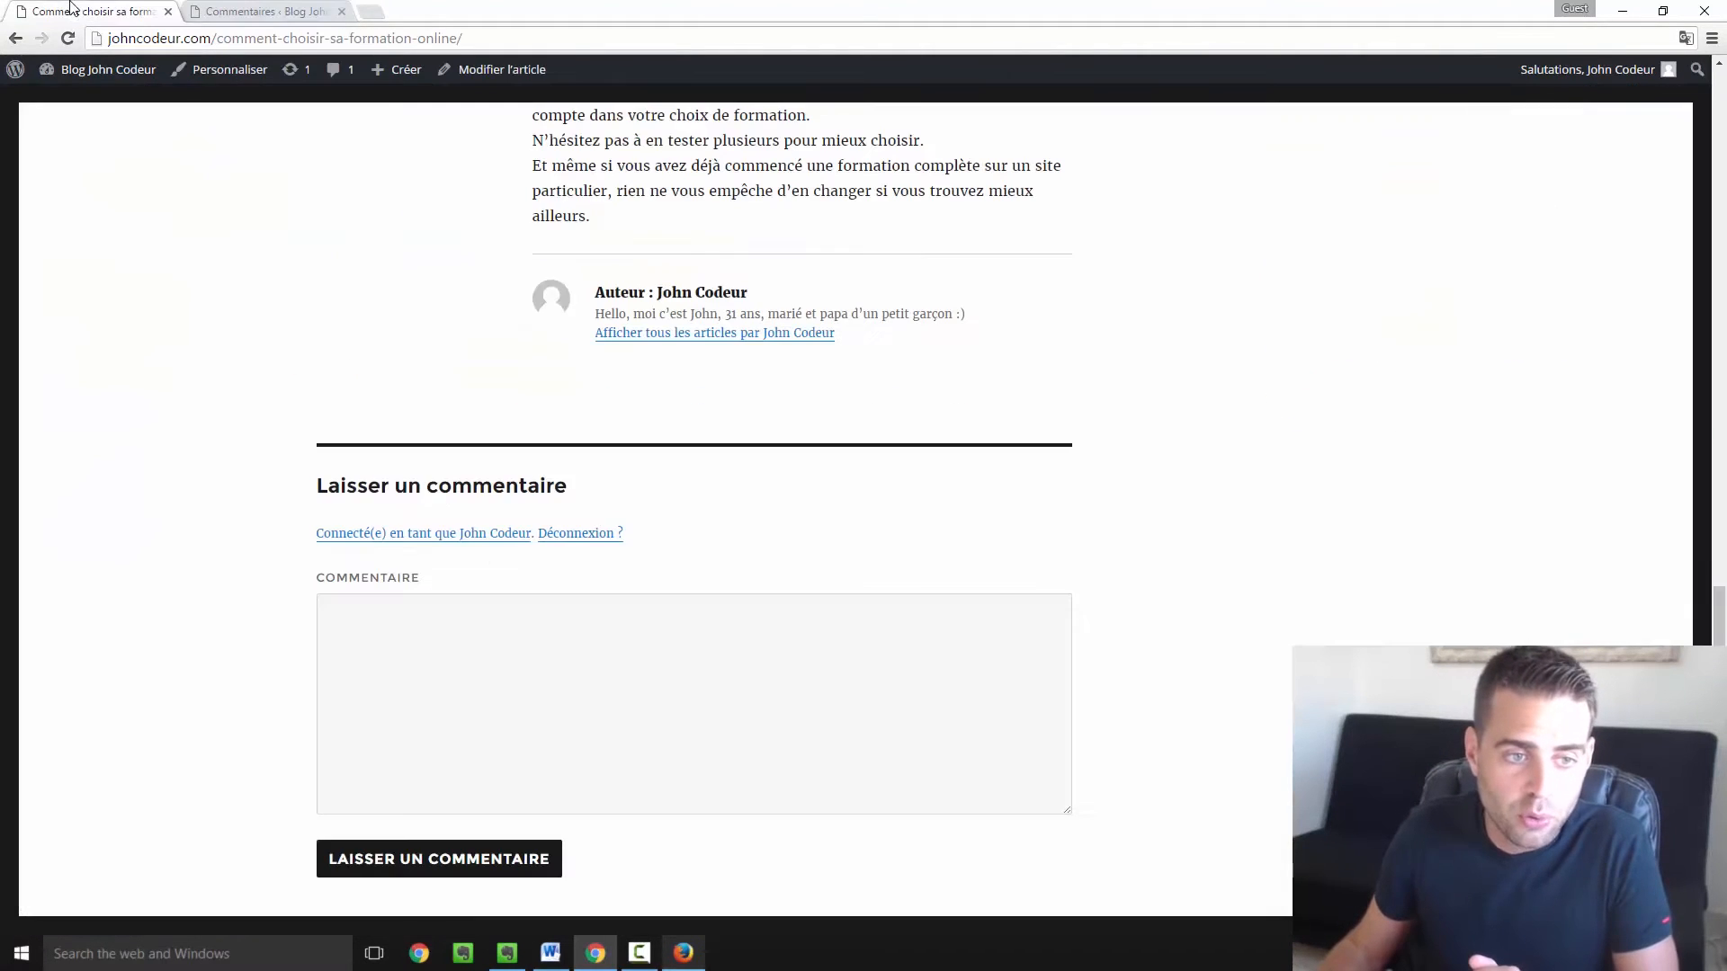
Reload the article to check the approved comment and reply, then return to Comments admin.
{"action": "left_click", "coordinate": [67, 11]}
{"action": "left_click", "coordinate": [71, 39]}
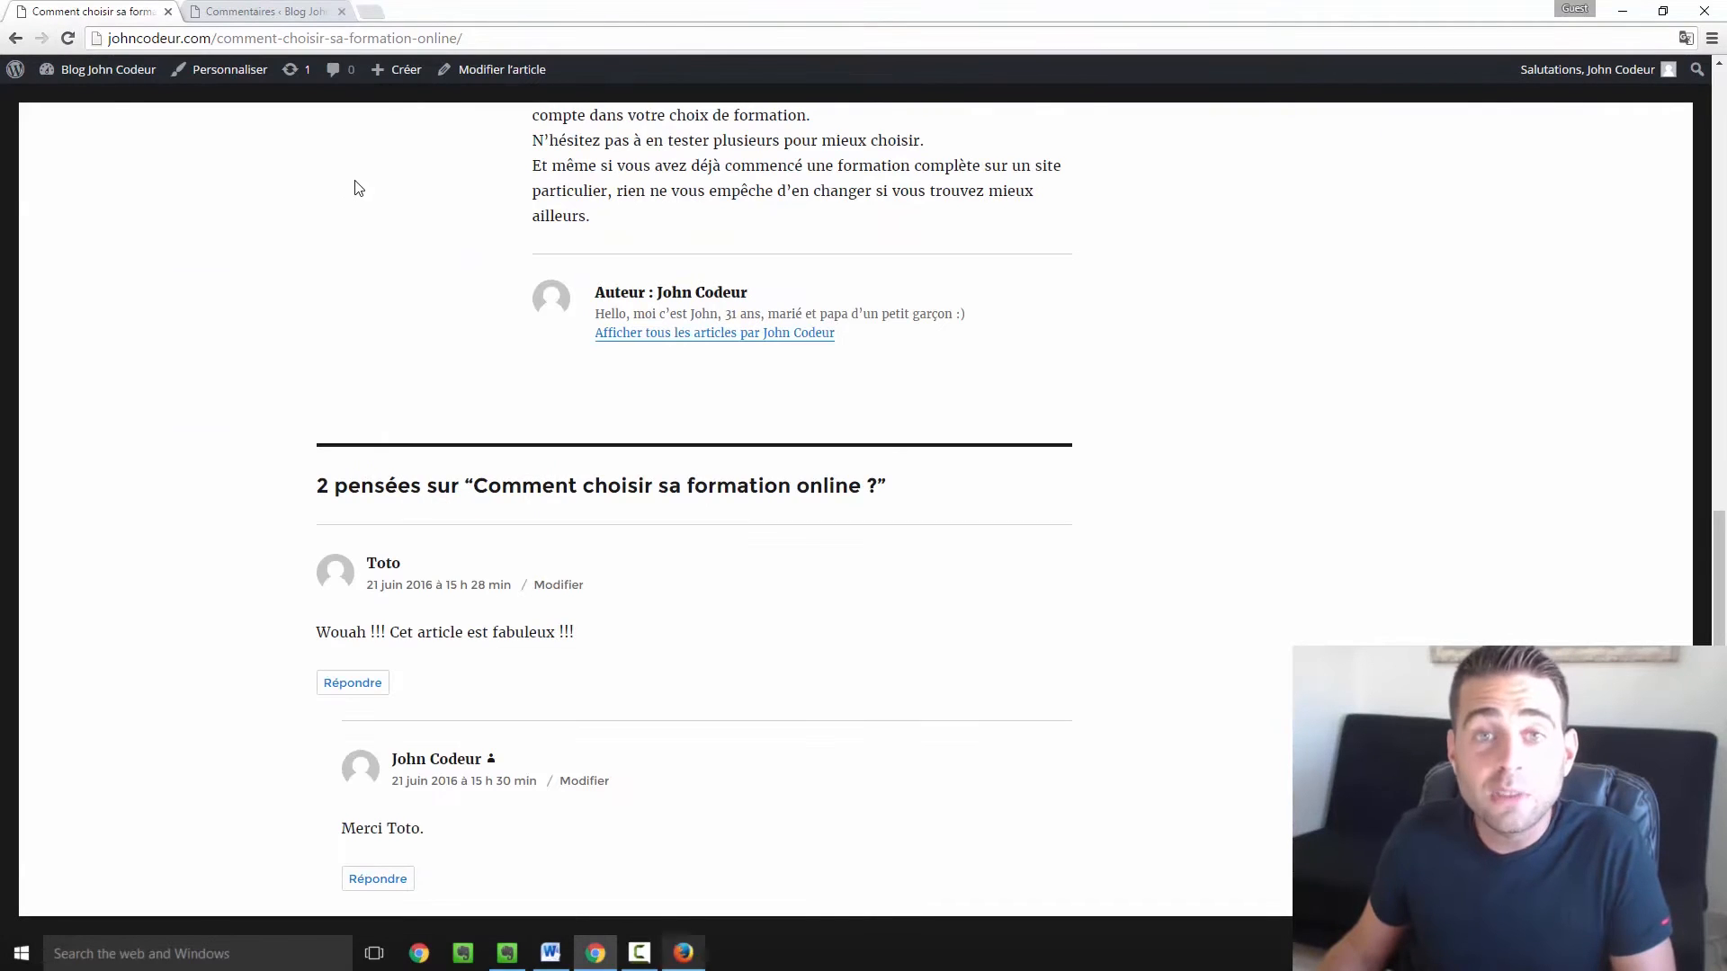
{"action": "scroll", "coordinate": [357, 187], "scroll_direction": "down", "scroll_amount": 4}
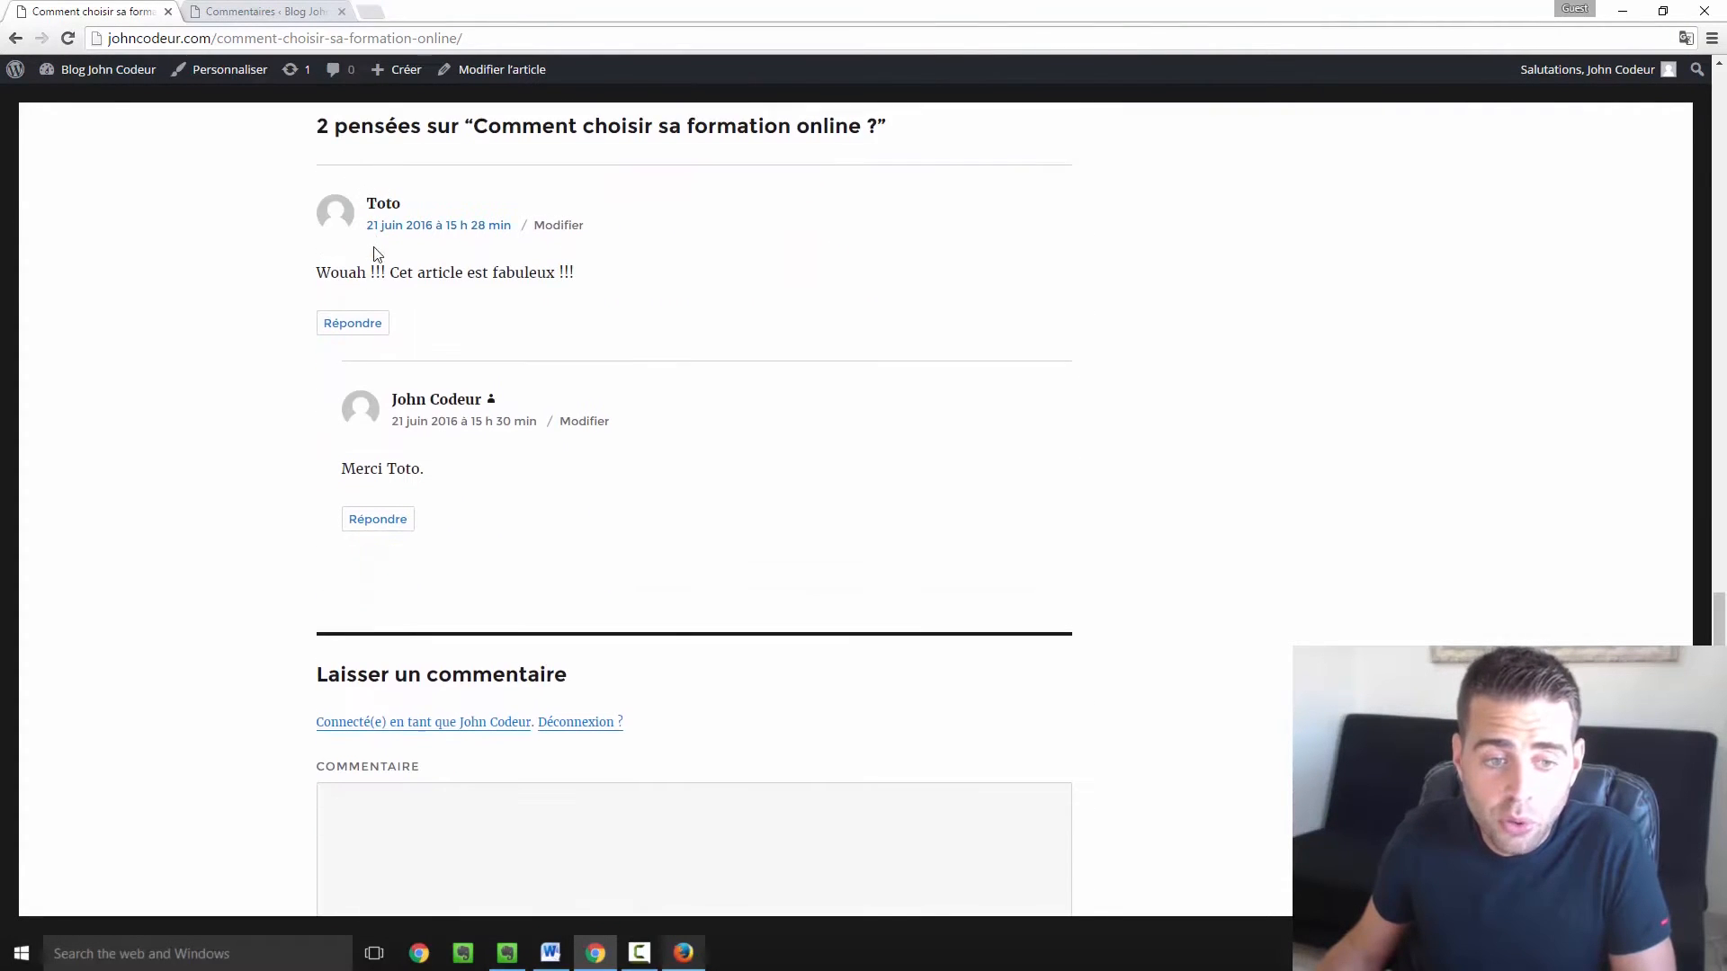
{"action": "scroll", "coordinate": [376, 254], "scroll_direction": "down", "scroll_amount": 1}
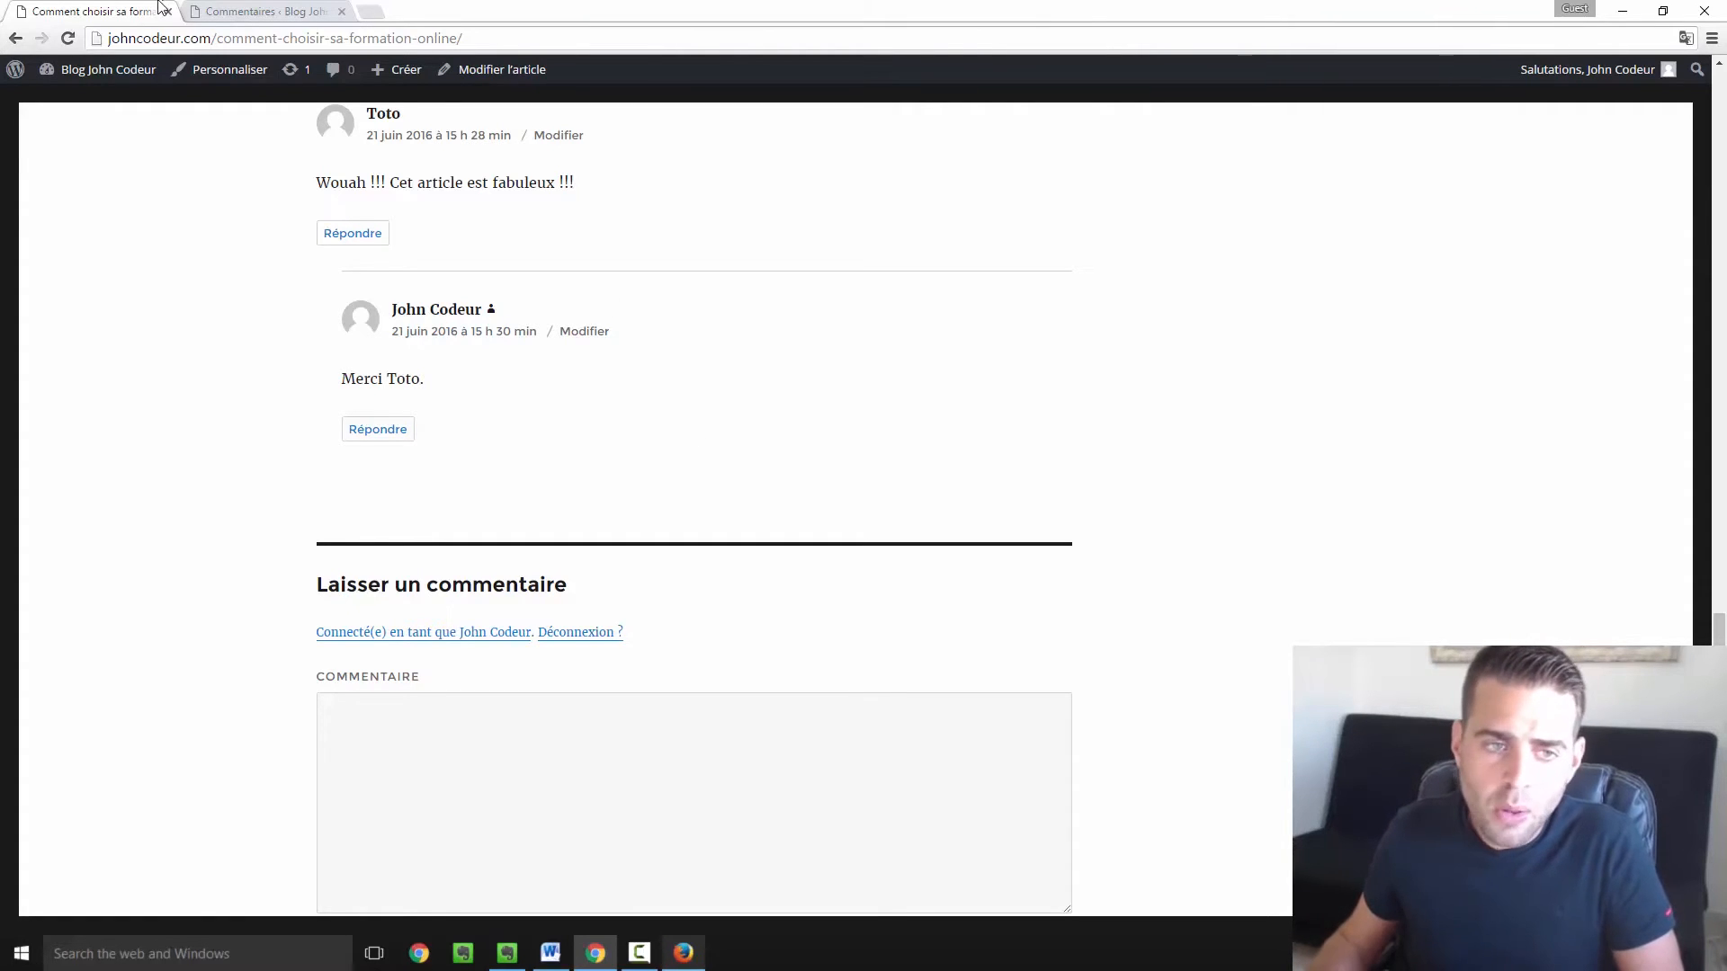
{"action": "left_click", "coordinate": [241, 10]}
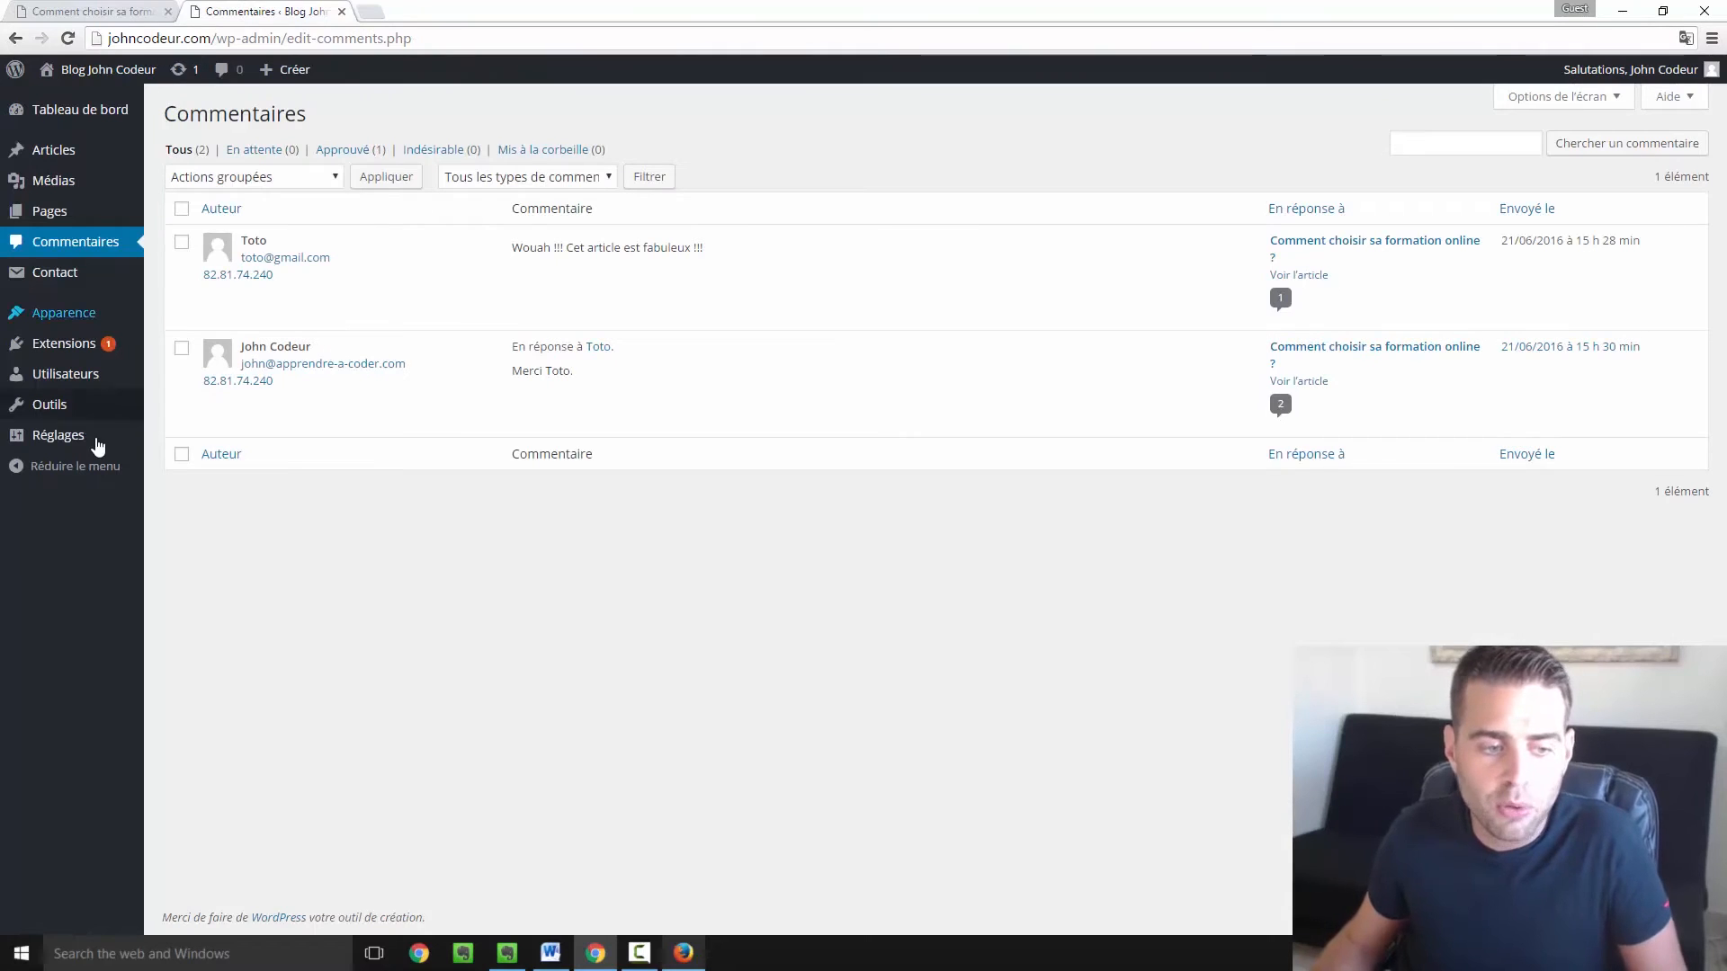
Choose Discussion from the Réglages flyout in the admin sidebar.
{"action": "mouse_move", "coordinate": [94, 445]}
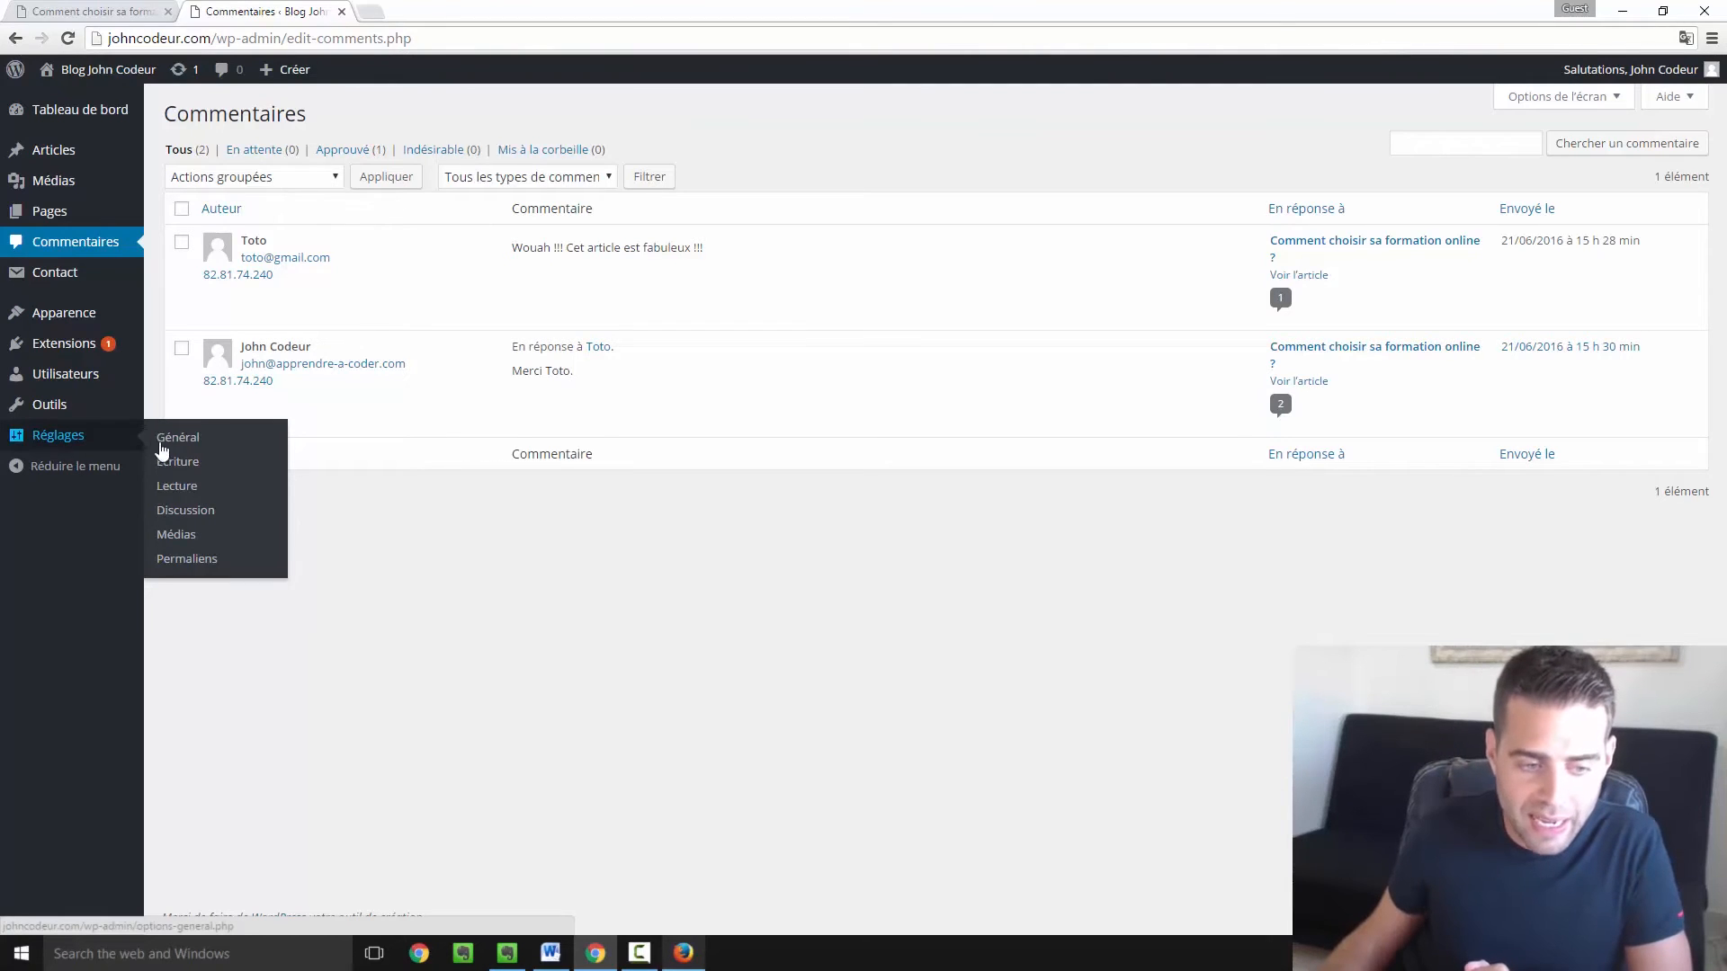
{"action": "left_click", "coordinate": [187, 511]}
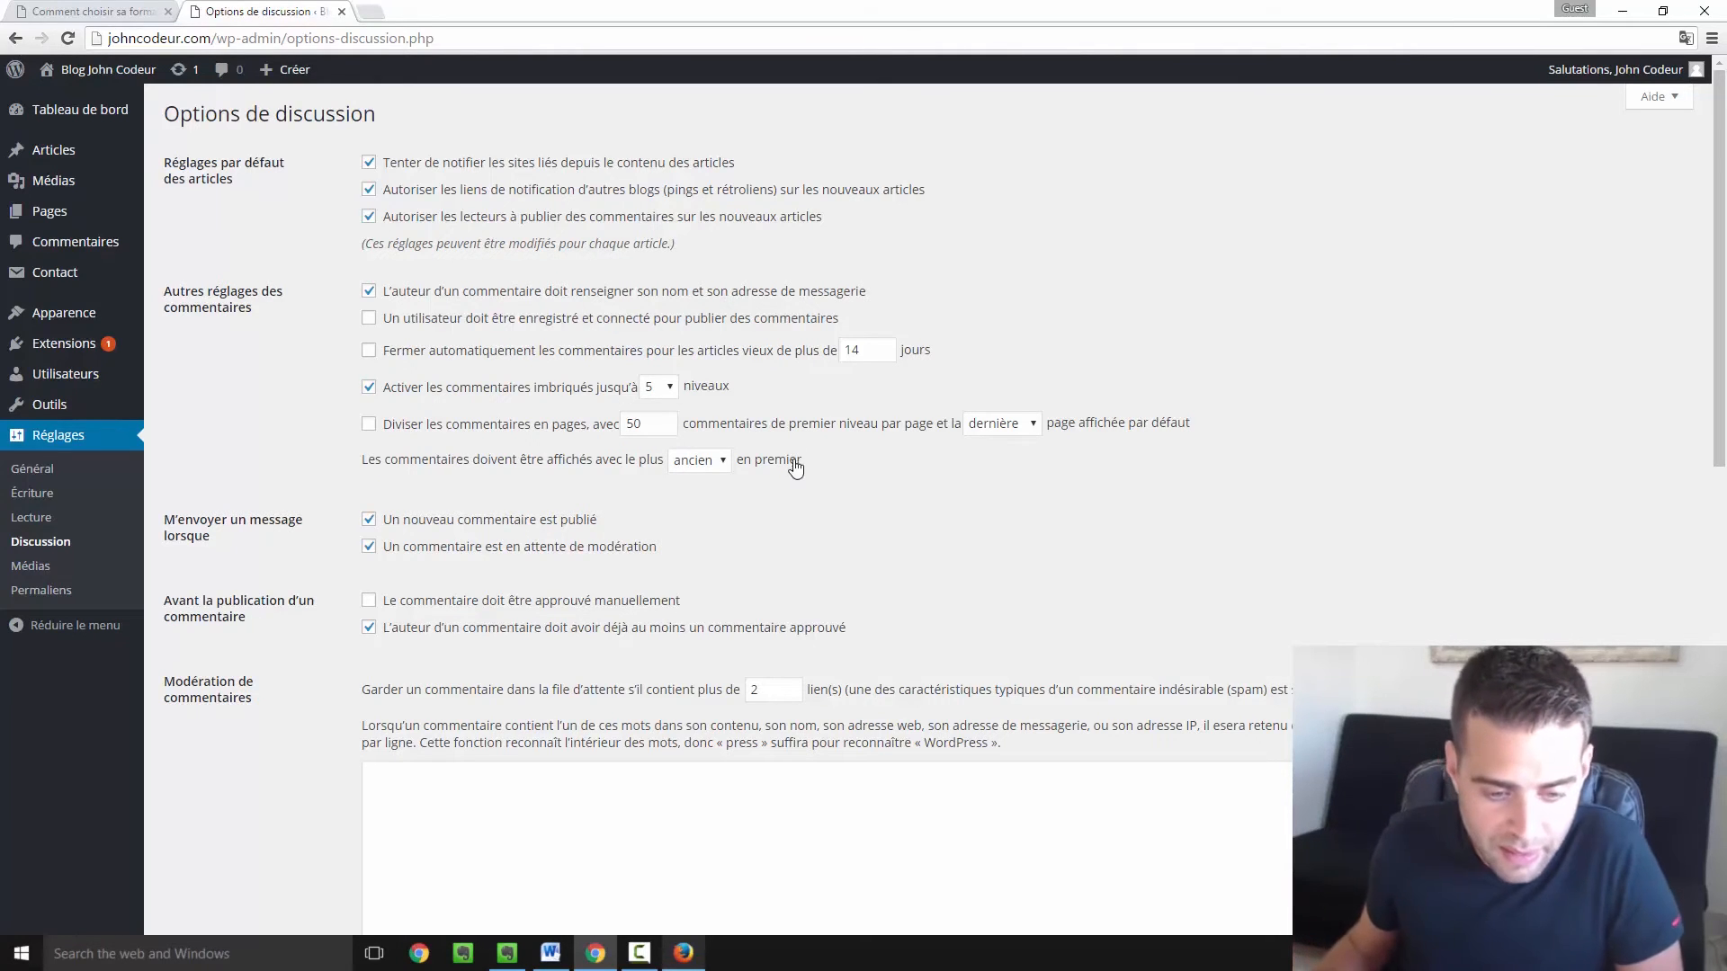
{"action": "scroll", "coordinate": [698, 495], "scroll_direction": "down", "scroll_amount": 1}
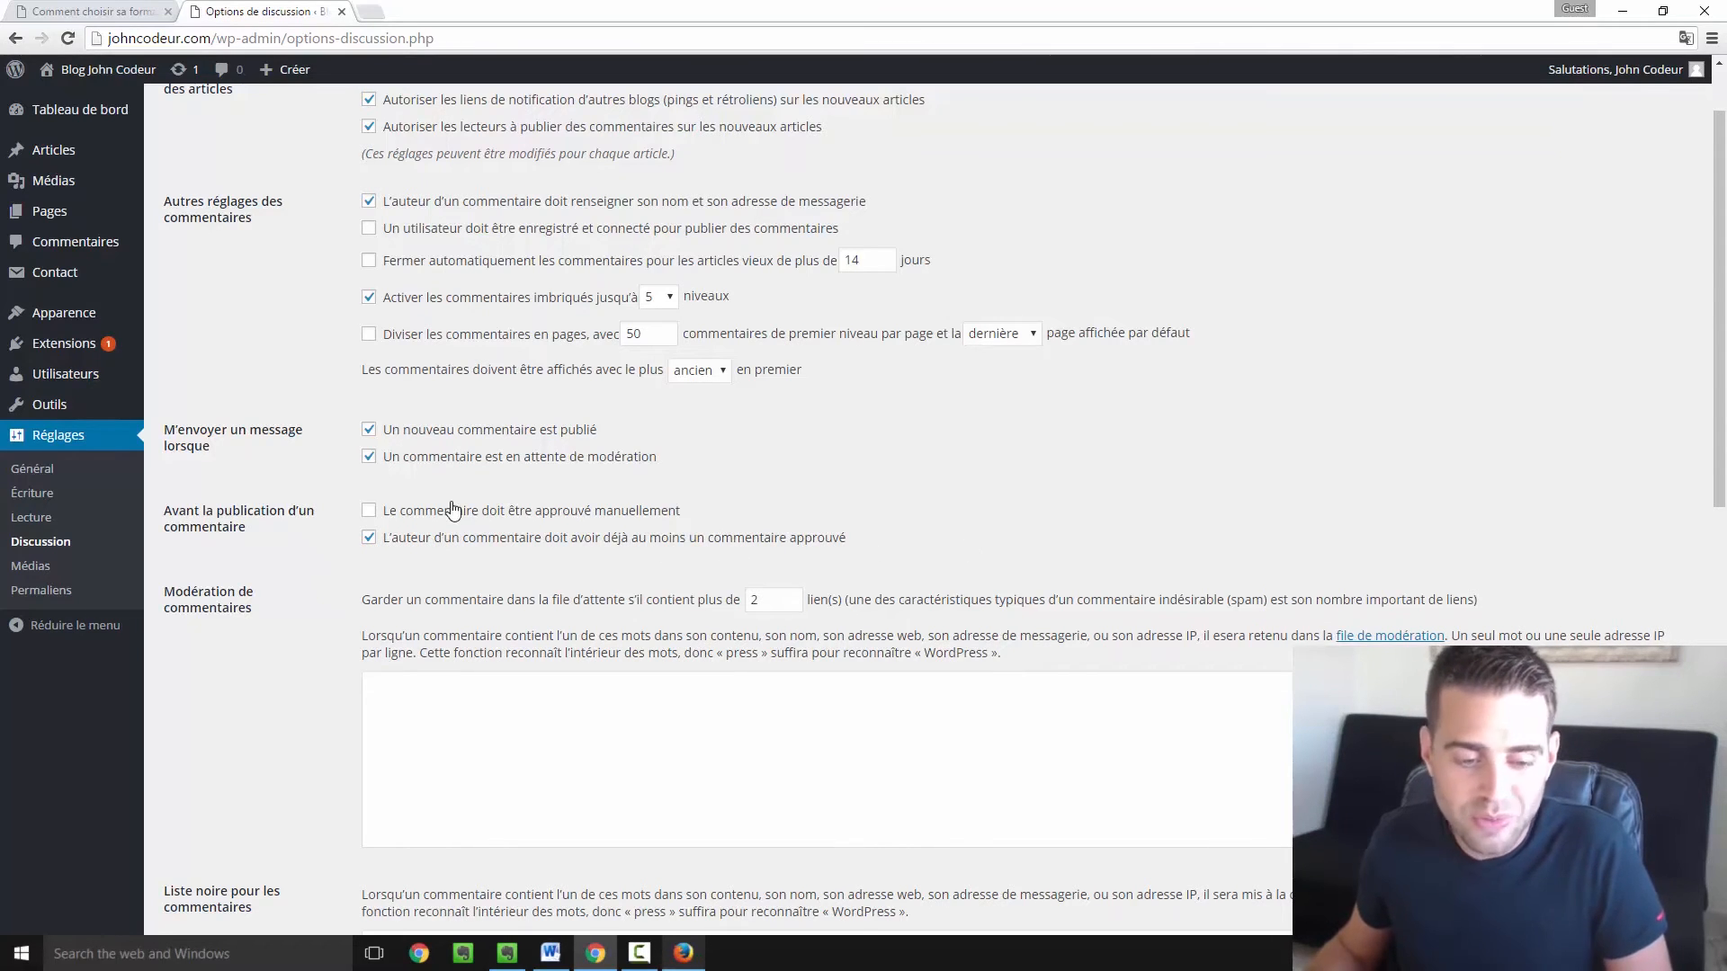
{"action": "scroll", "coordinate": [514, 571], "scroll_direction": "down", "scroll_amount": 1}
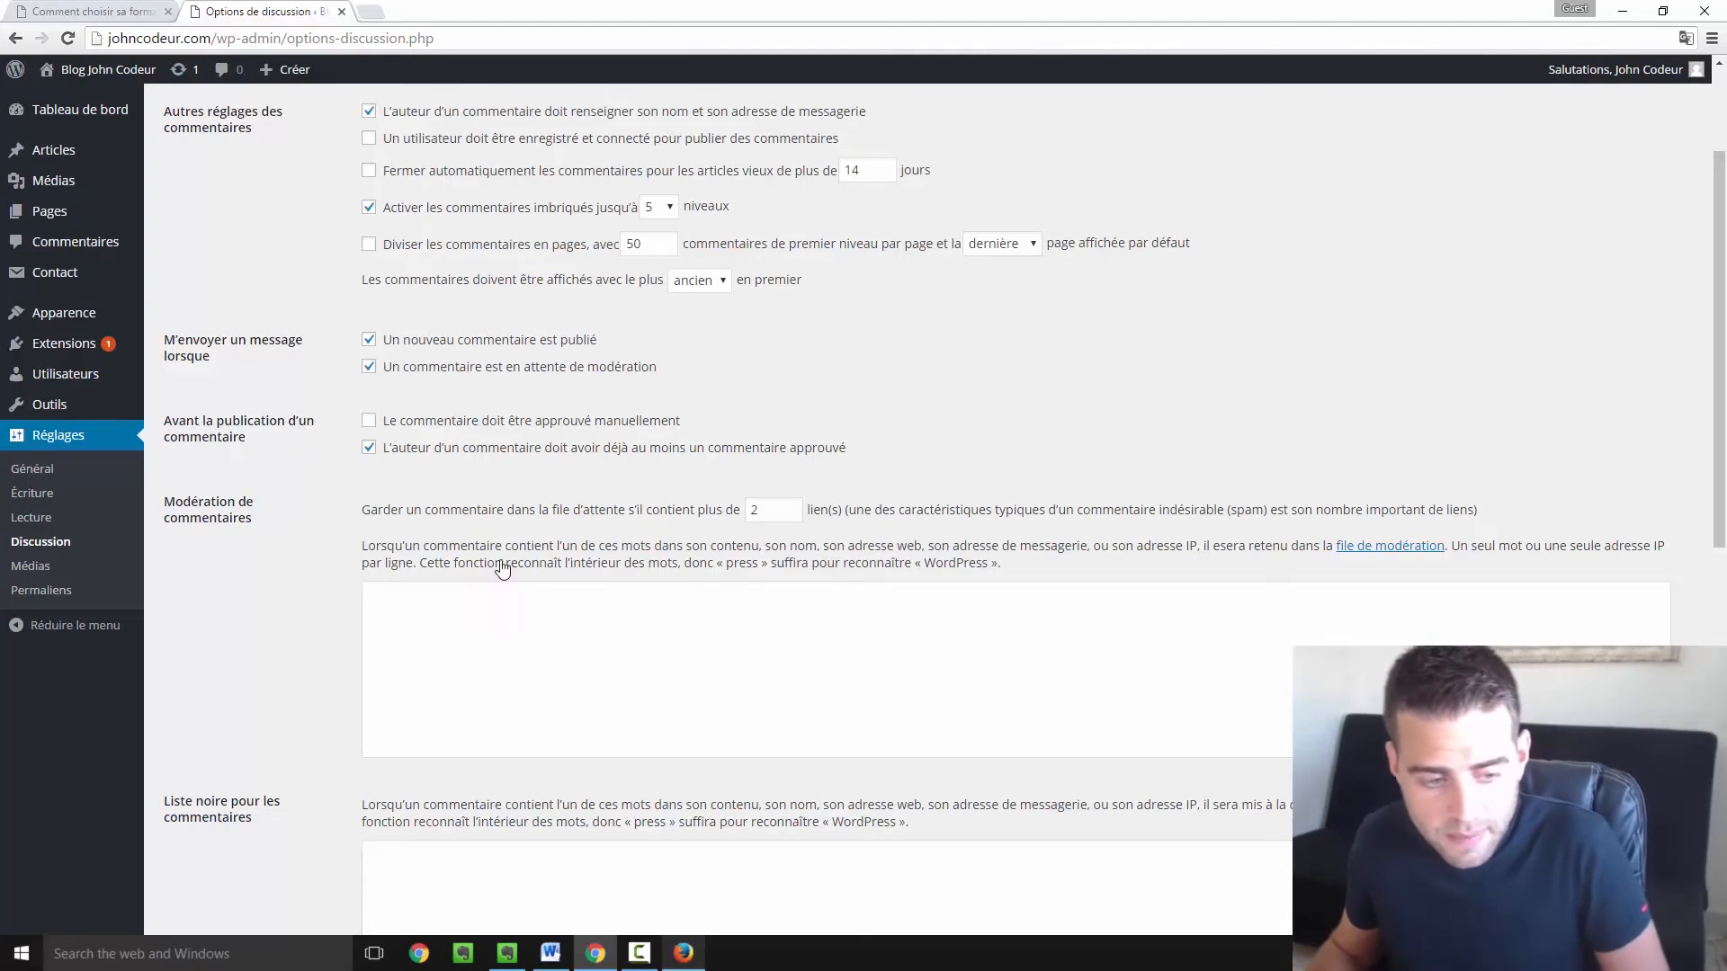
{"action": "scroll", "coordinate": [404, 476], "scroll_direction": "down", "scroll_amount": 4}
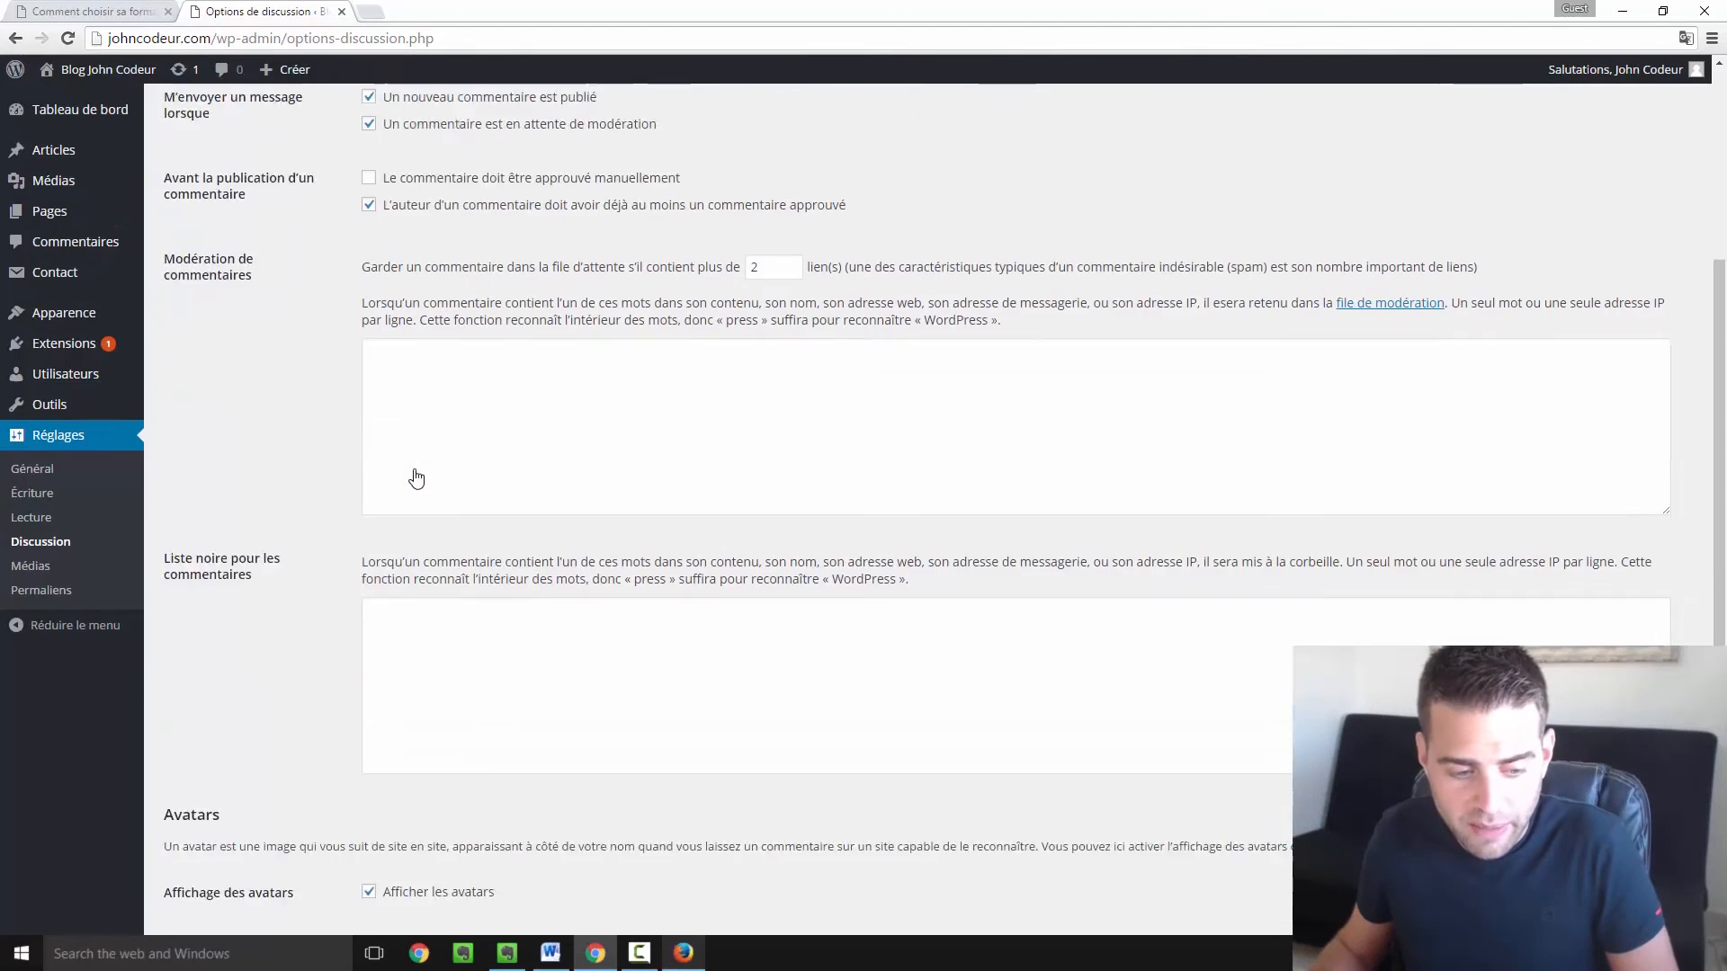
{"action": "scroll", "coordinate": [415, 477], "scroll_direction": "up", "scroll_amount": 2}
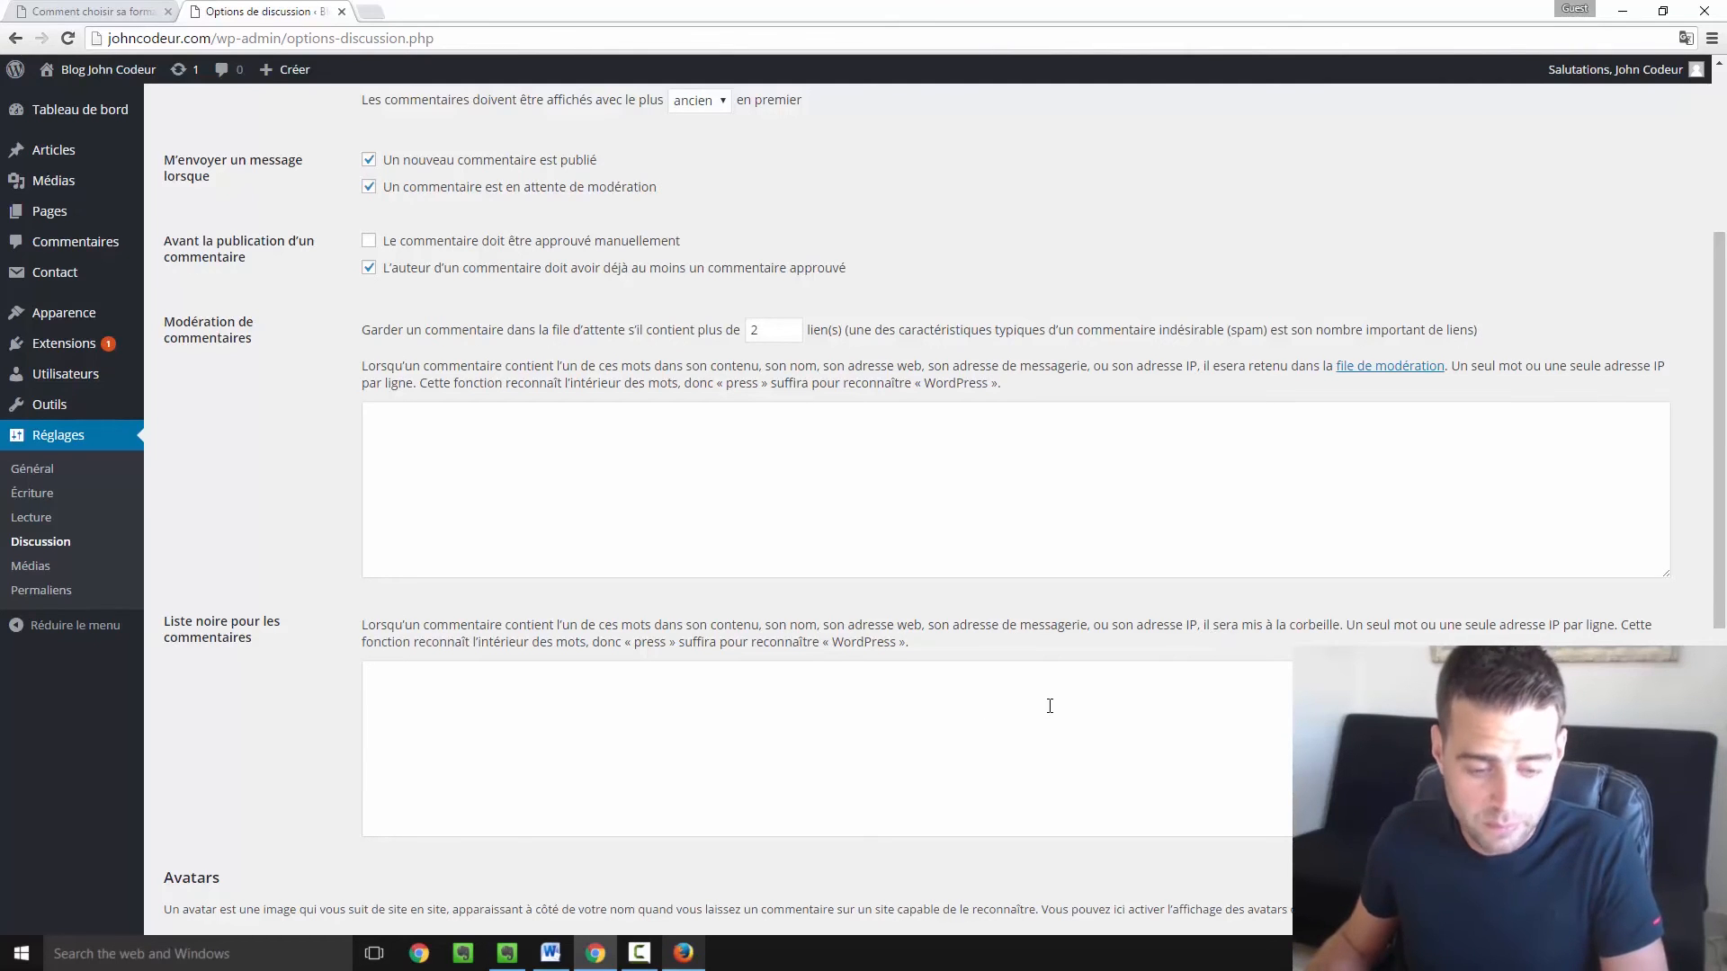
Scroll to the Avatars section and set Avatar par défaut to Rétro (généré).
{"action": "scroll", "coordinate": [1049, 705], "scroll_direction": "down", "scroll_amount": 4}
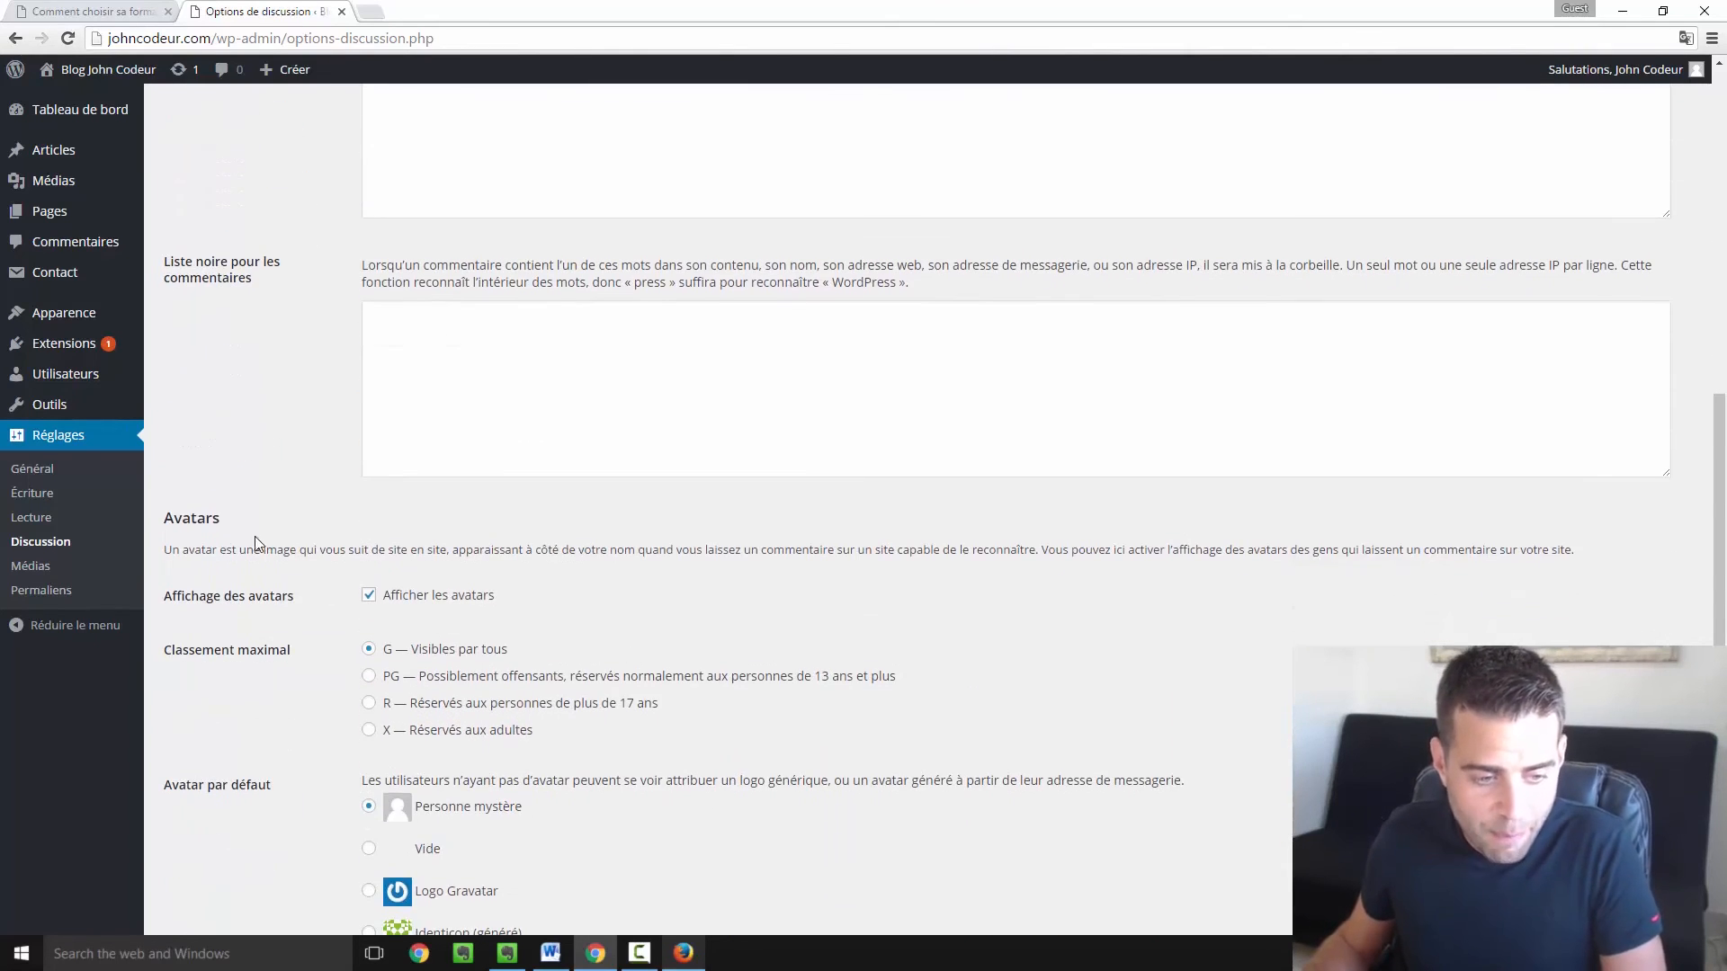
{"action": "scroll", "coordinate": [473, 500], "scroll_direction": "down", "scroll_amount": 1}
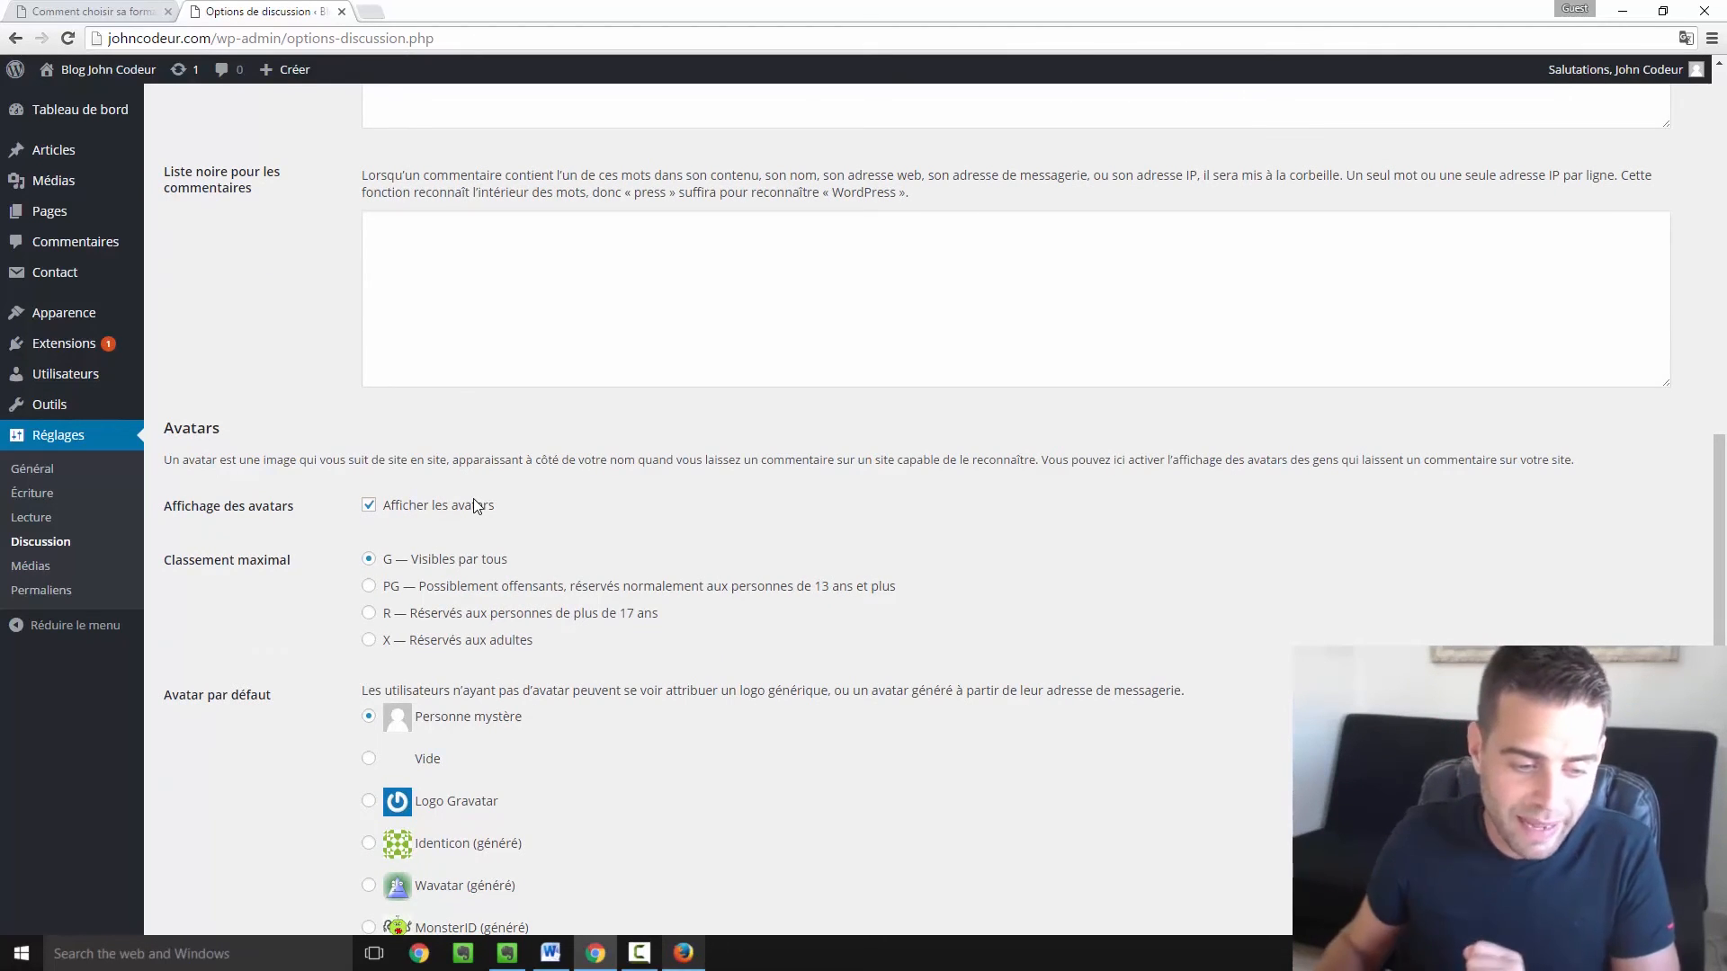
{"action": "scroll", "coordinate": [450, 530], "scroll_direction": "down", "scroll_amount": 1}
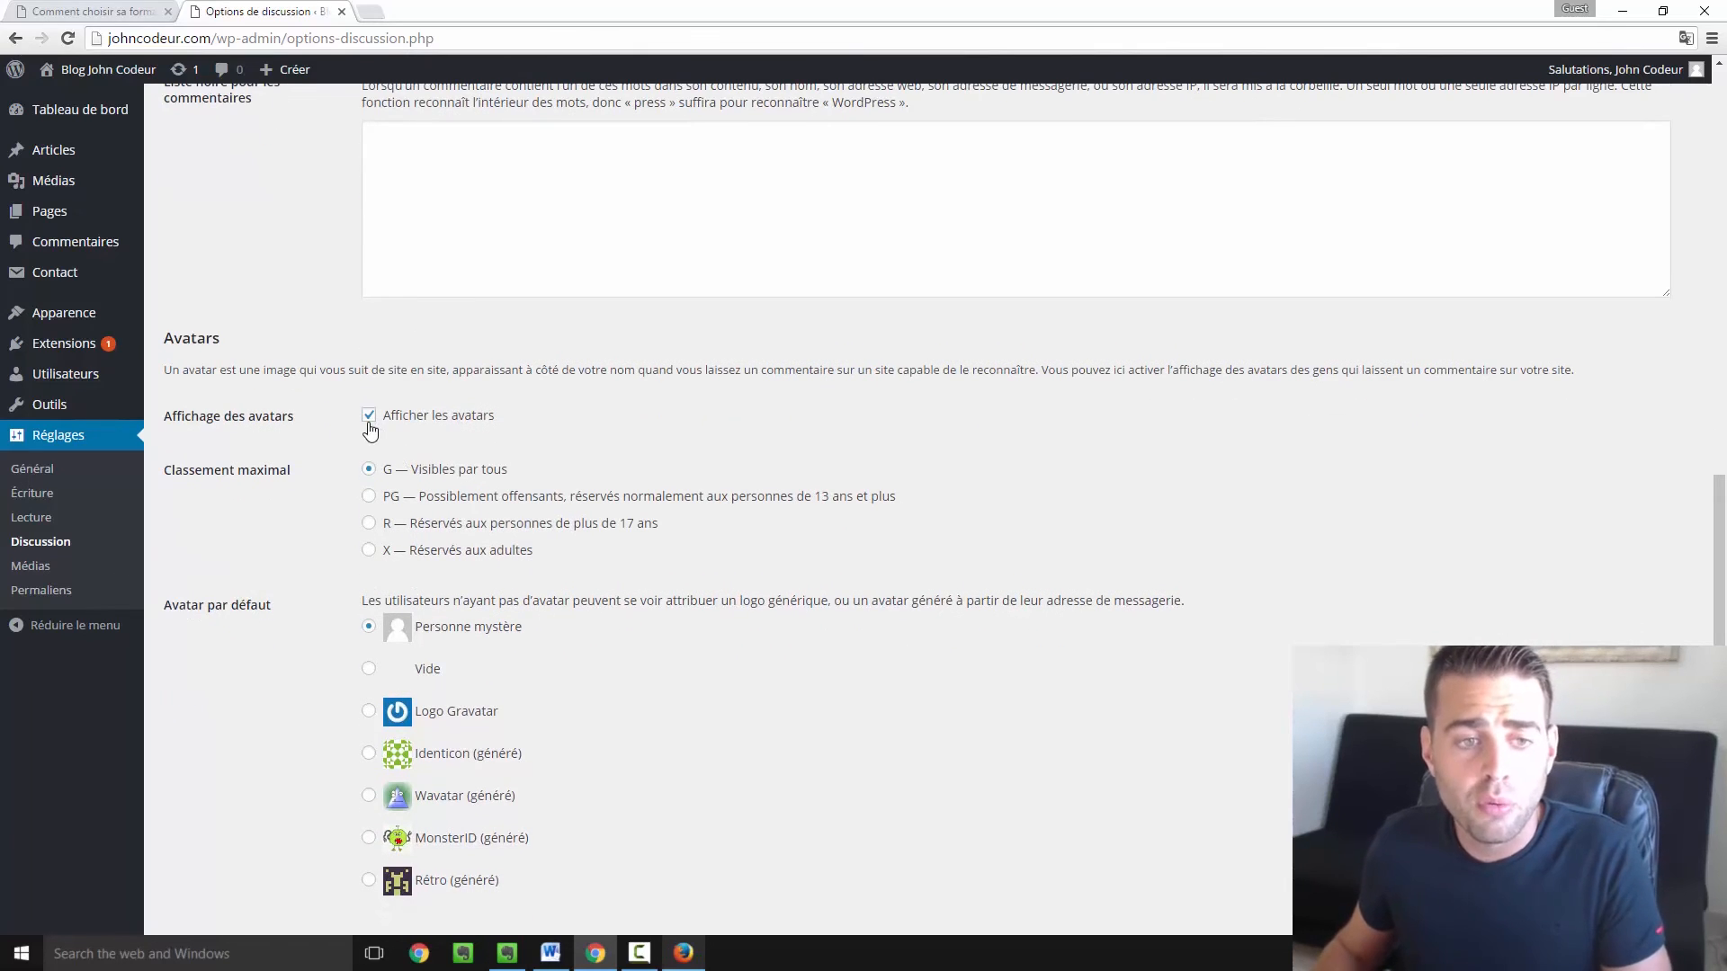
{"action": "left_click", "coordinate": [82, 6]}
{"action": "mouse_move", "coordinate": [1588, 69]}
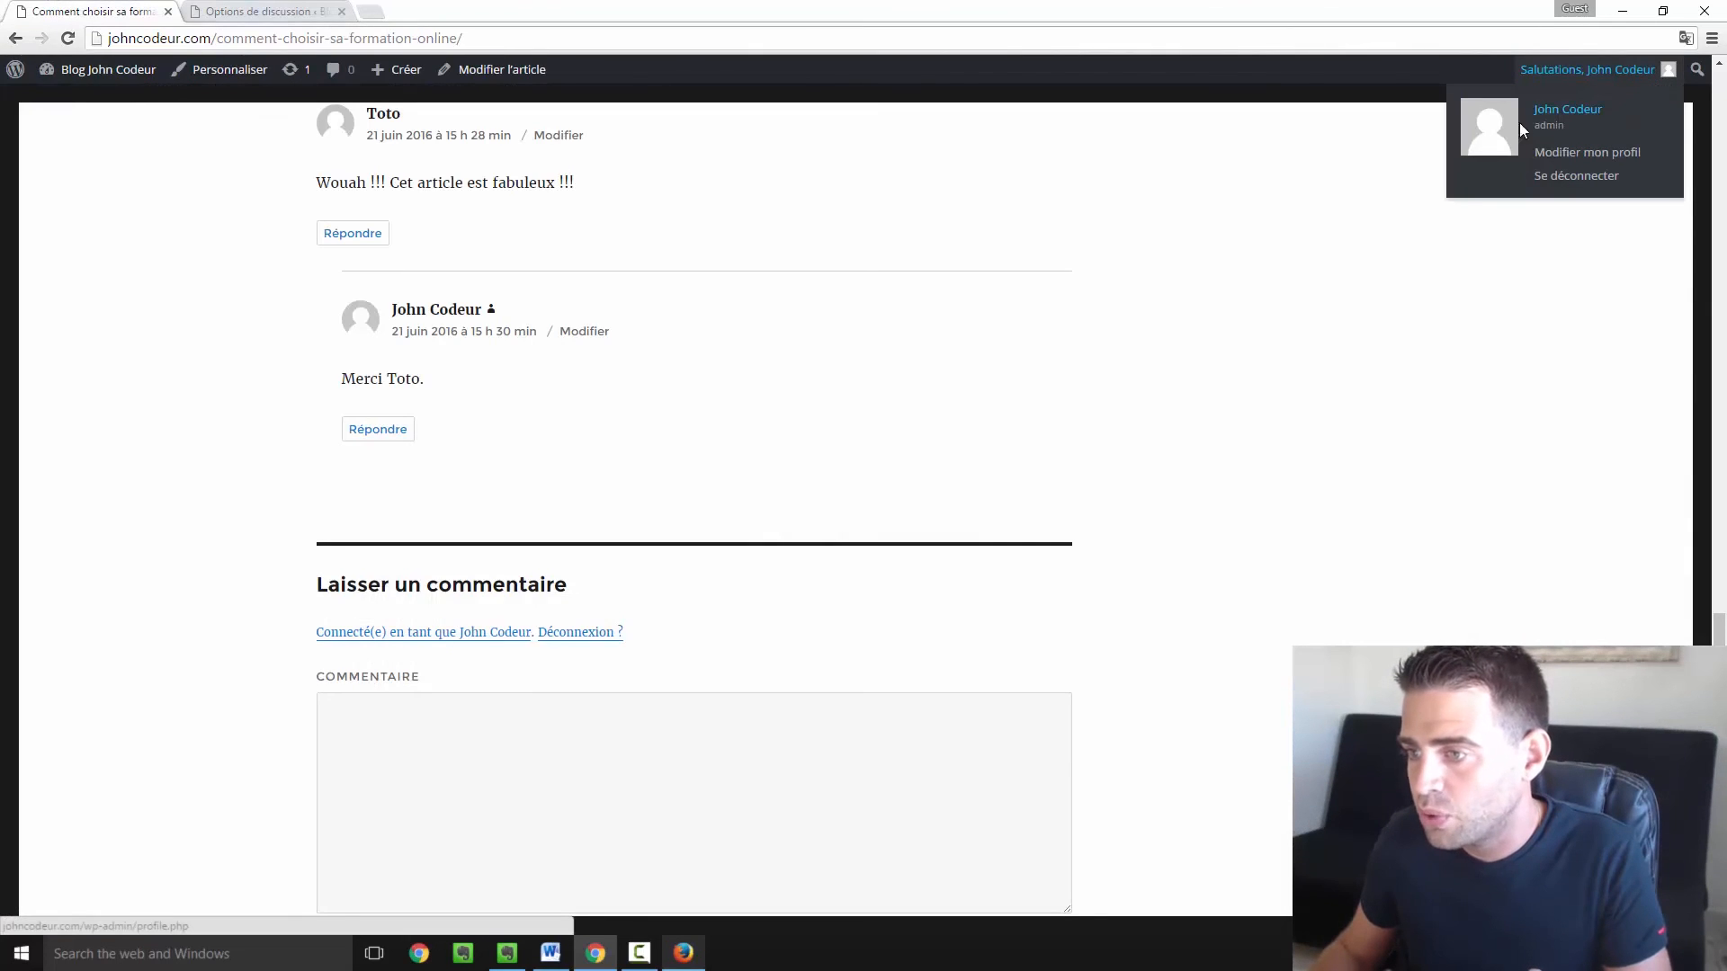
{"action": "left_click", "coordinate": [314, 8]}
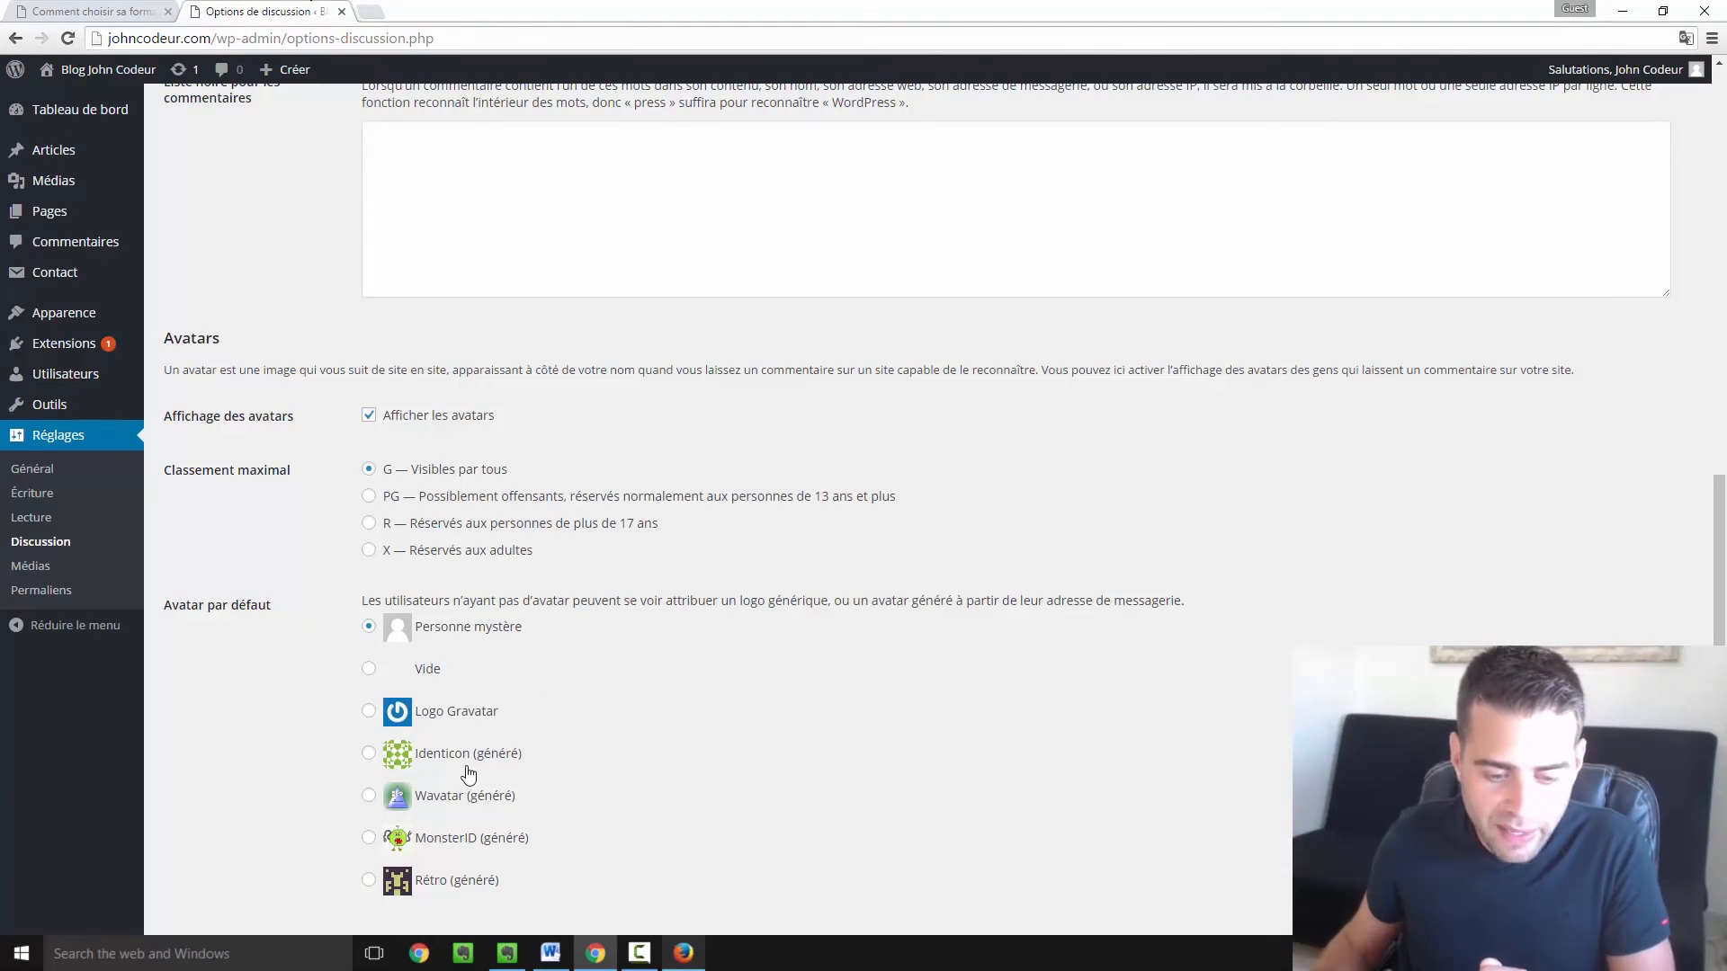
{"action": "scroll", "coordinate": [526, 763], "scroll_direction": "down", "scroll_amount": 1}
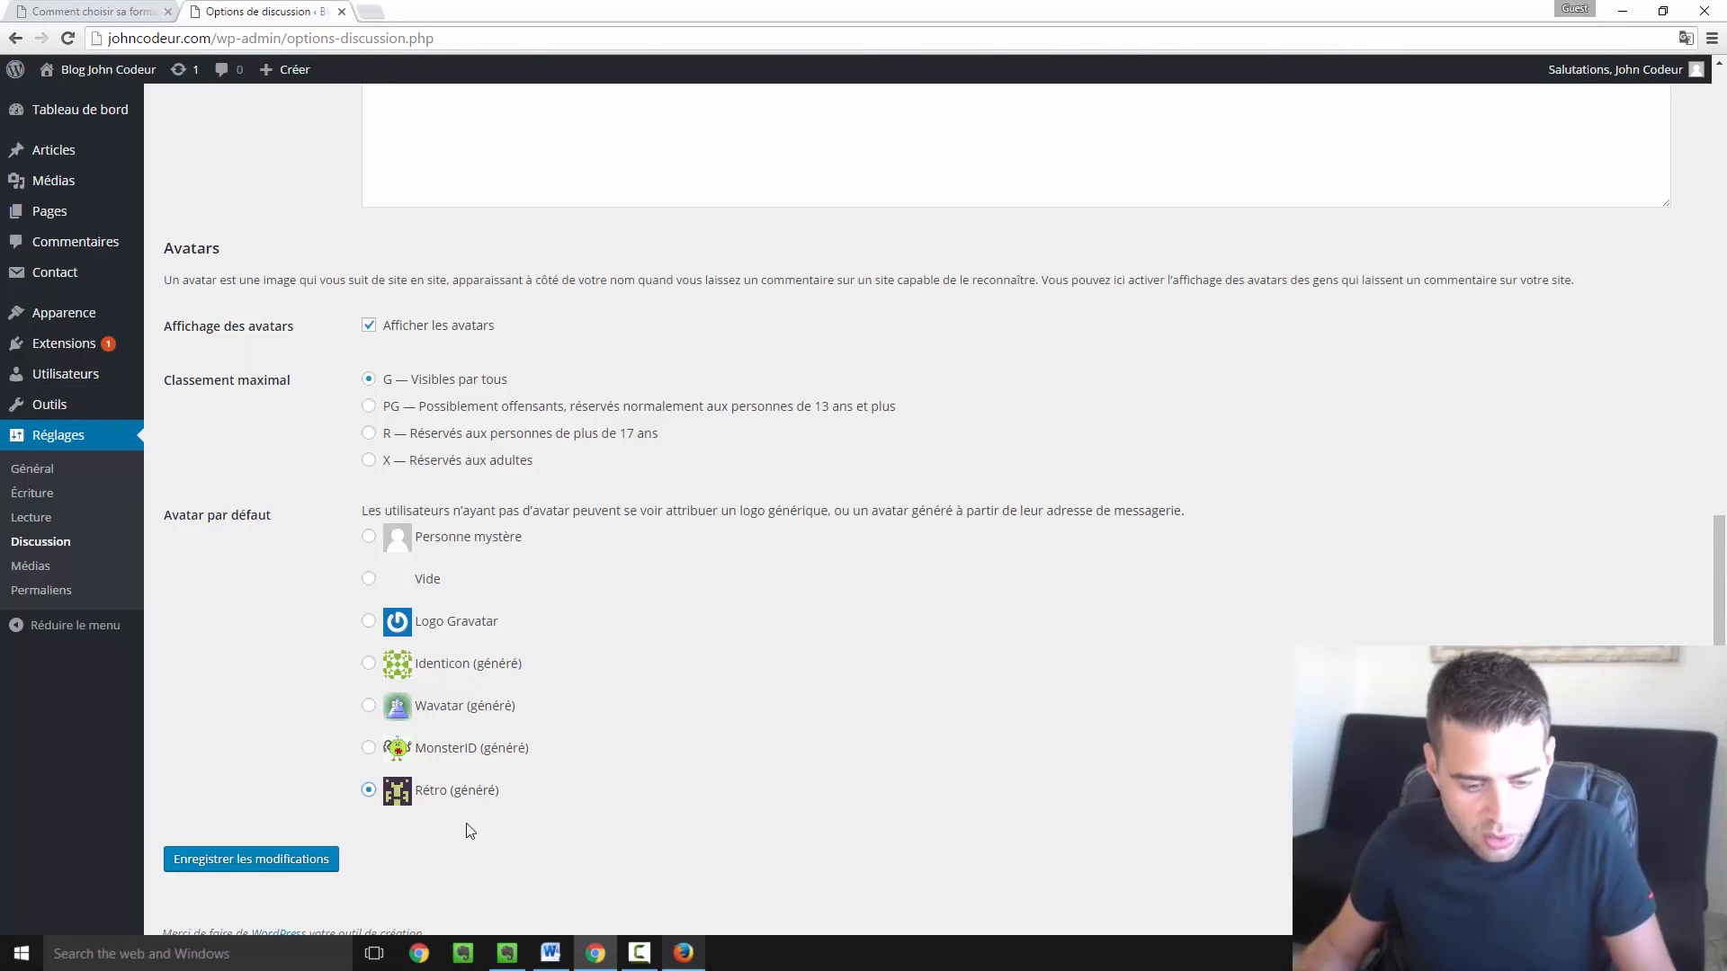
Save the Discussion settings with the Rétro default avatar and return to the article's browser tab.
{"action": "left_click", "coordinate": [273, 855]}
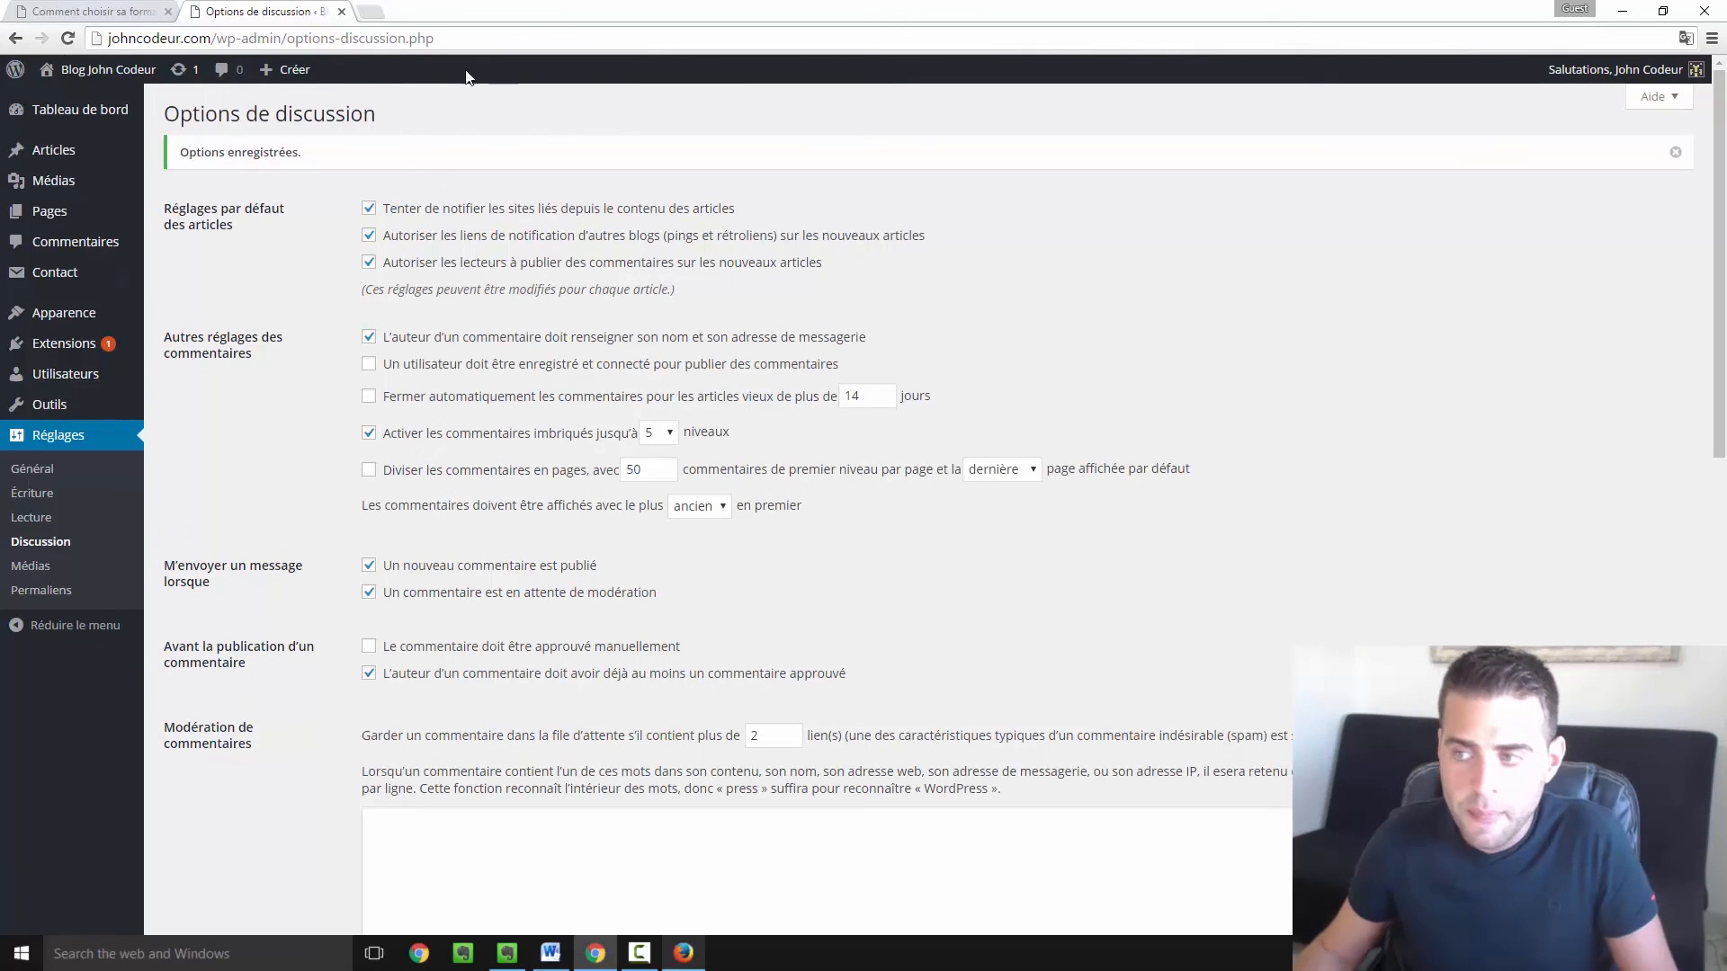
{"action": "mouse_move", "coordinate": [1614, 69]}
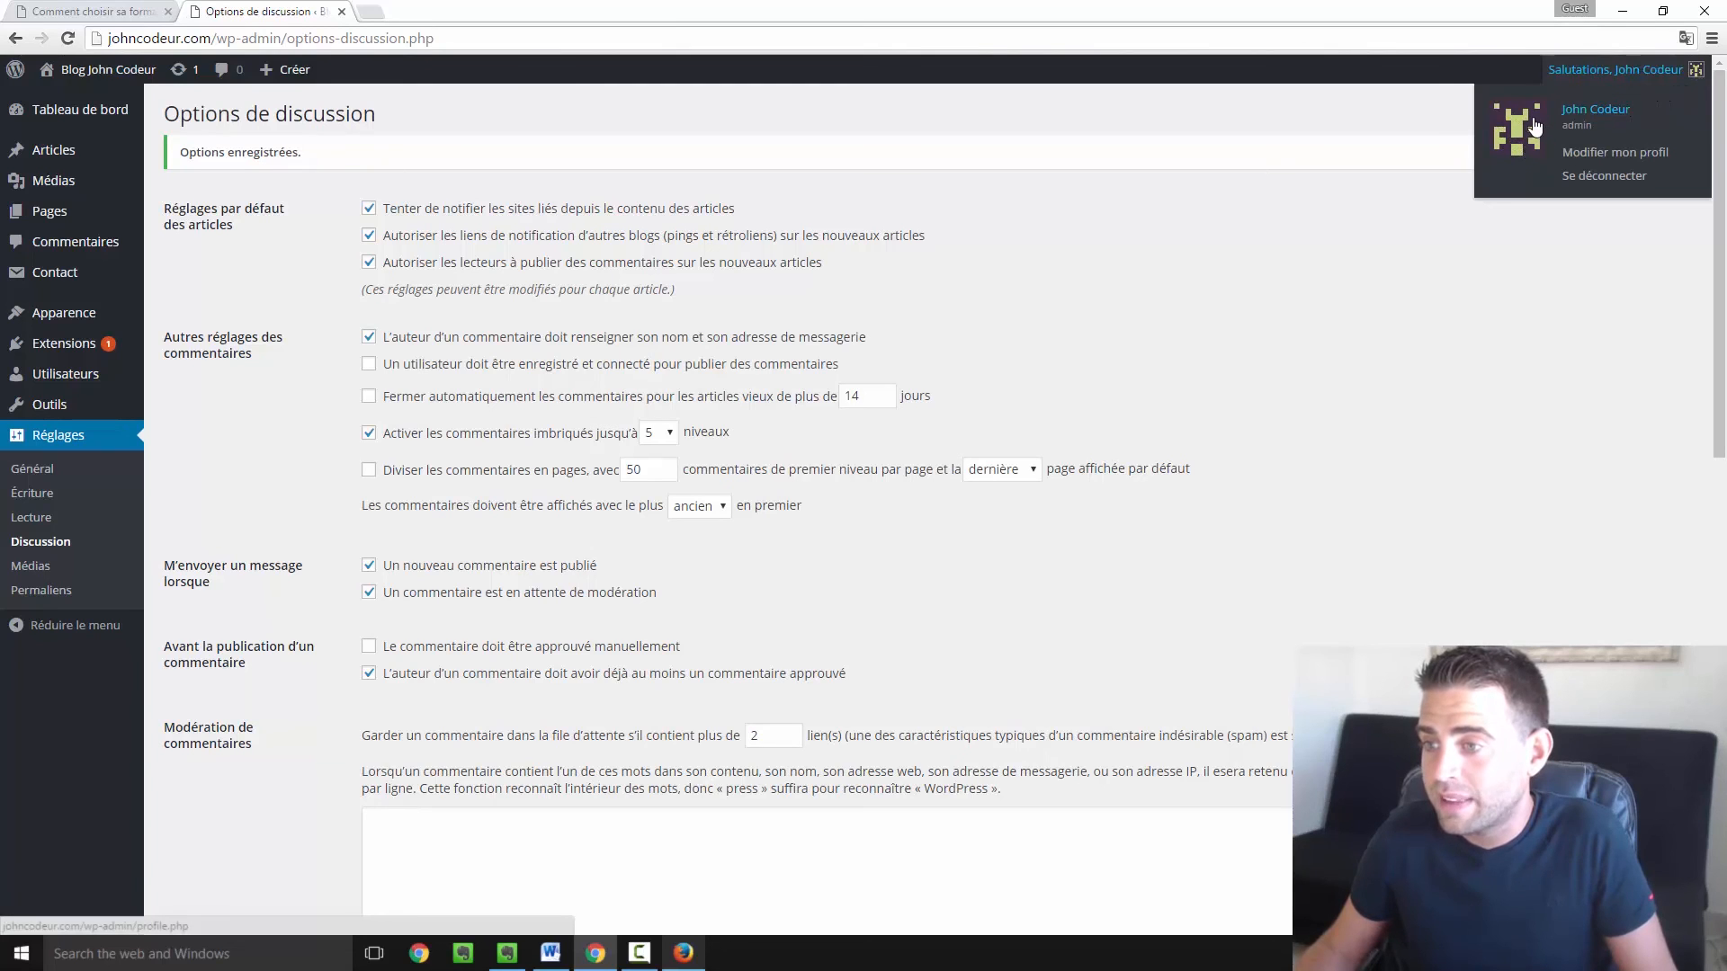
{"action": "left_click", "coordinate": [125, 11]}
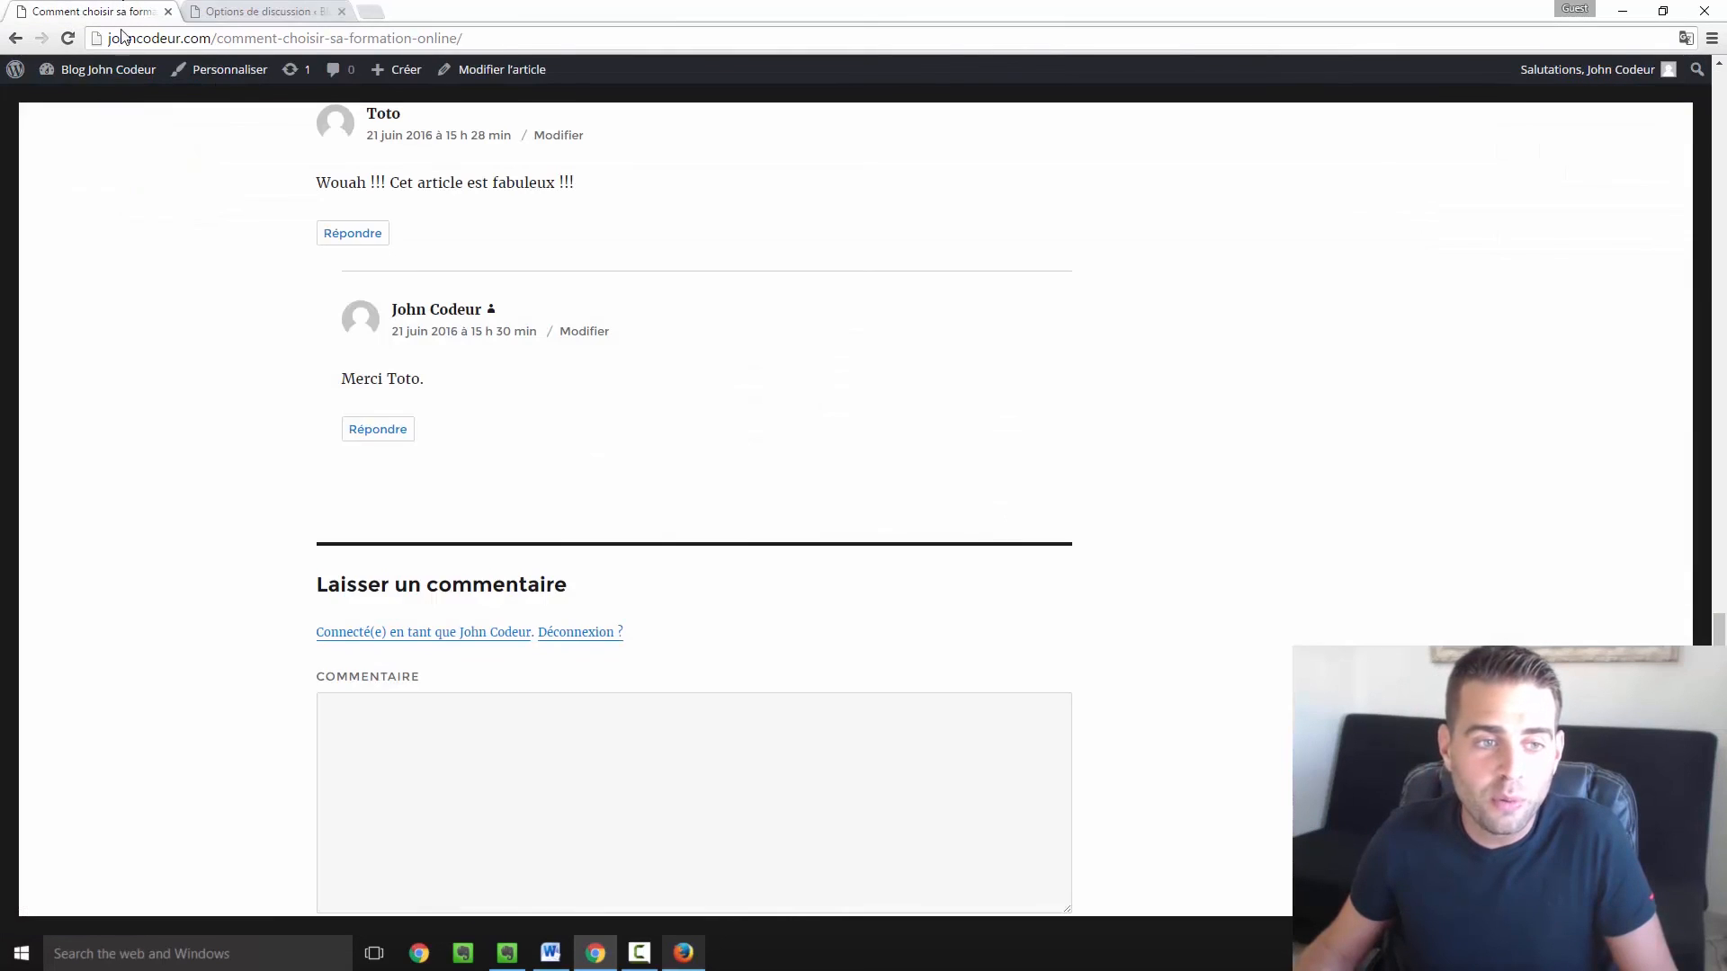
Reload the article and scroll up to see Rétro pixel avatars on the visitor and admin comments.
{"action": "left_click", "coordinate": [69, 39]}
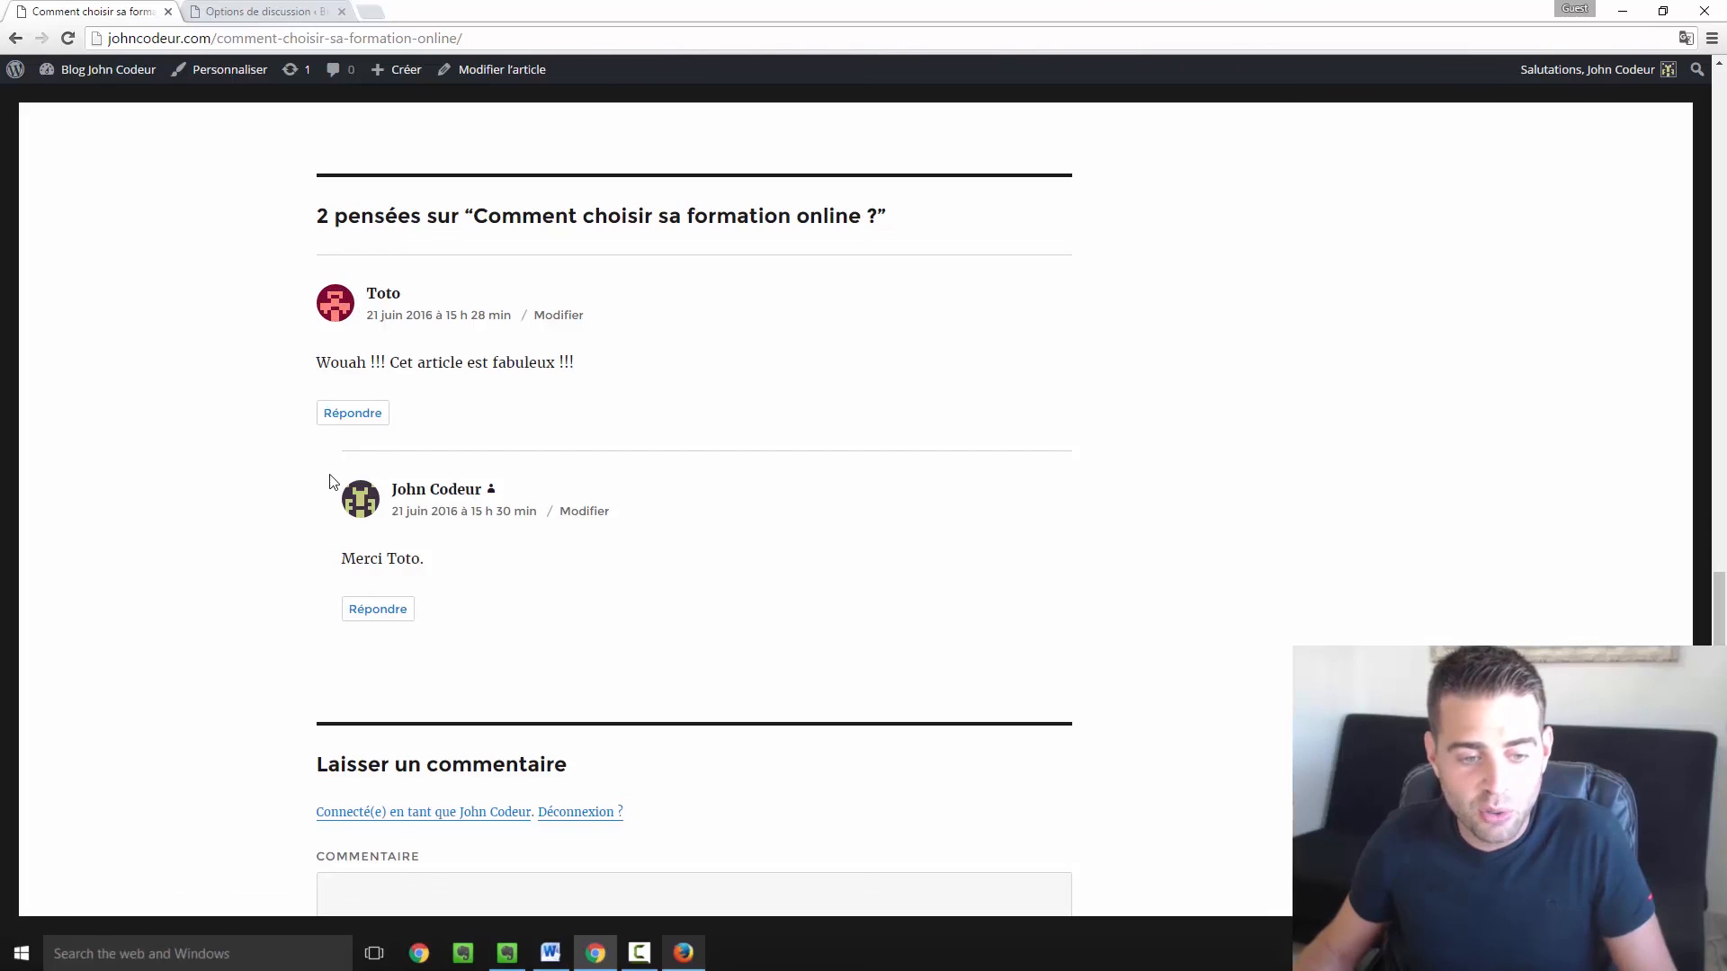
{"action": "scroll", "coordinate": [457, 423], "scroll_direction": "up", "scroll_amount": 4}
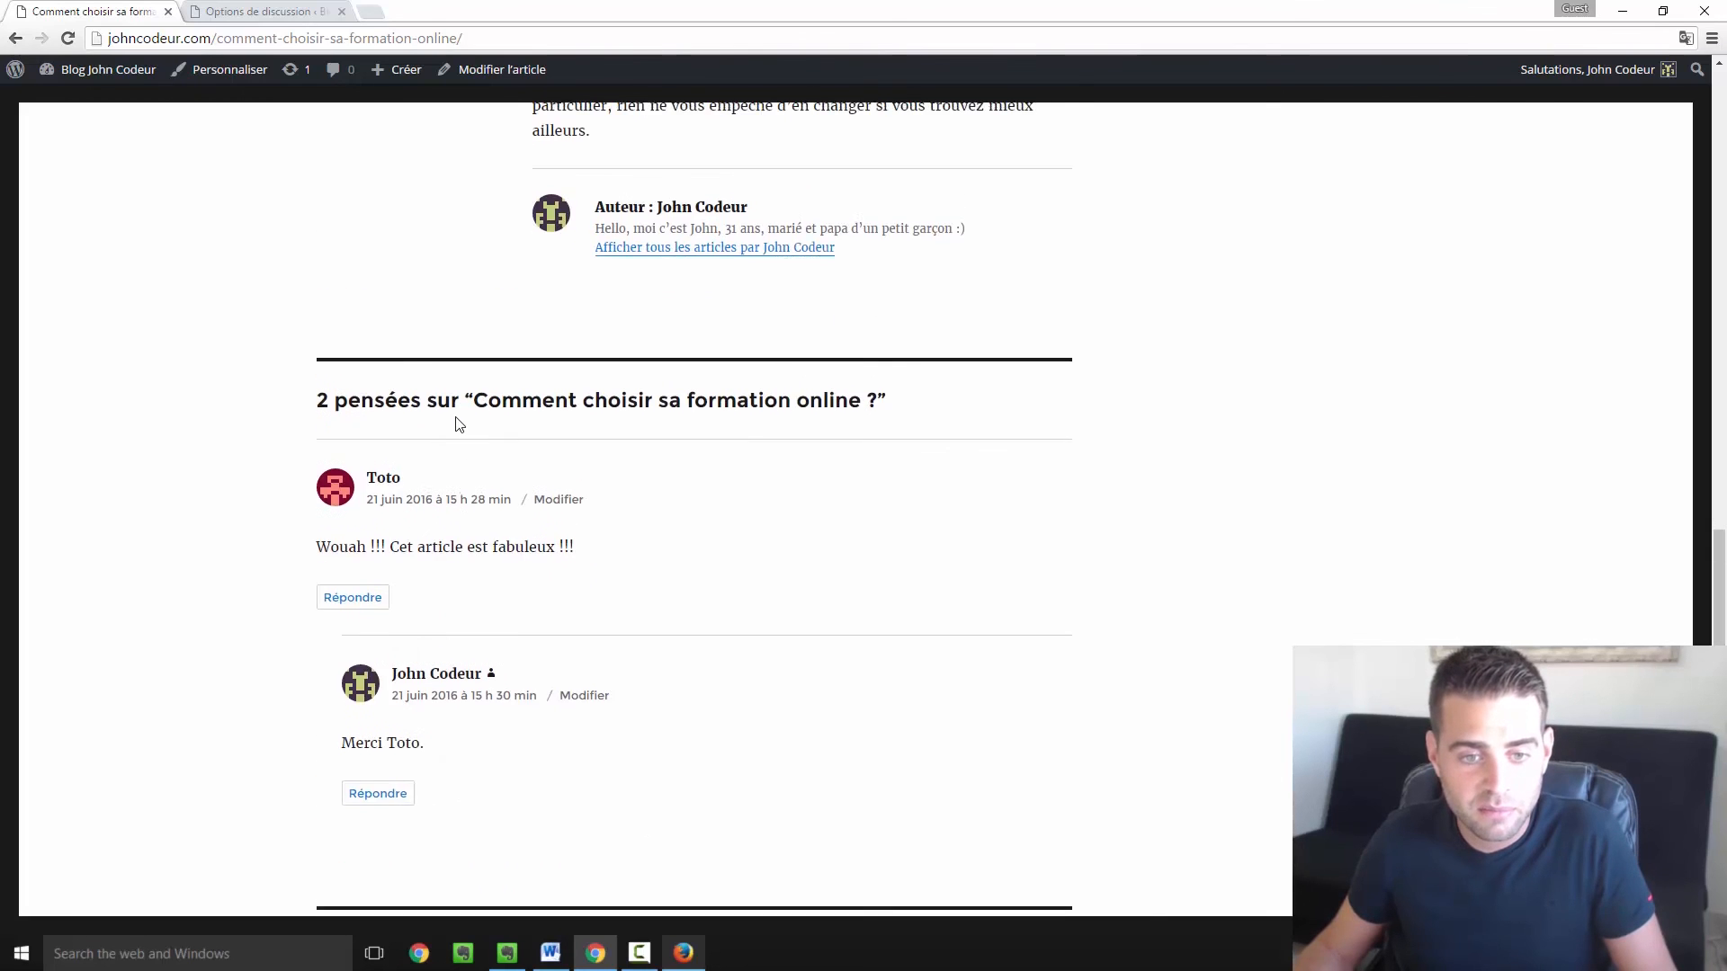